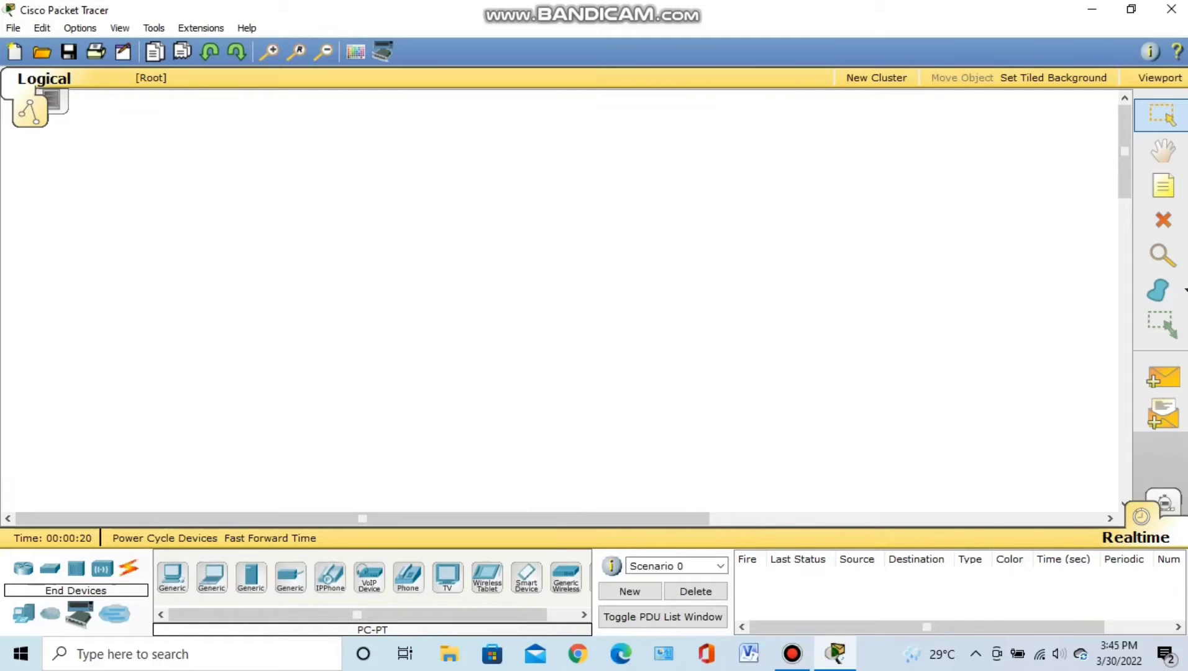
# Place three generic PCs in a row across the lower workspace: one on the right, one on the left, one between them
pyautogui.click(173, 576)
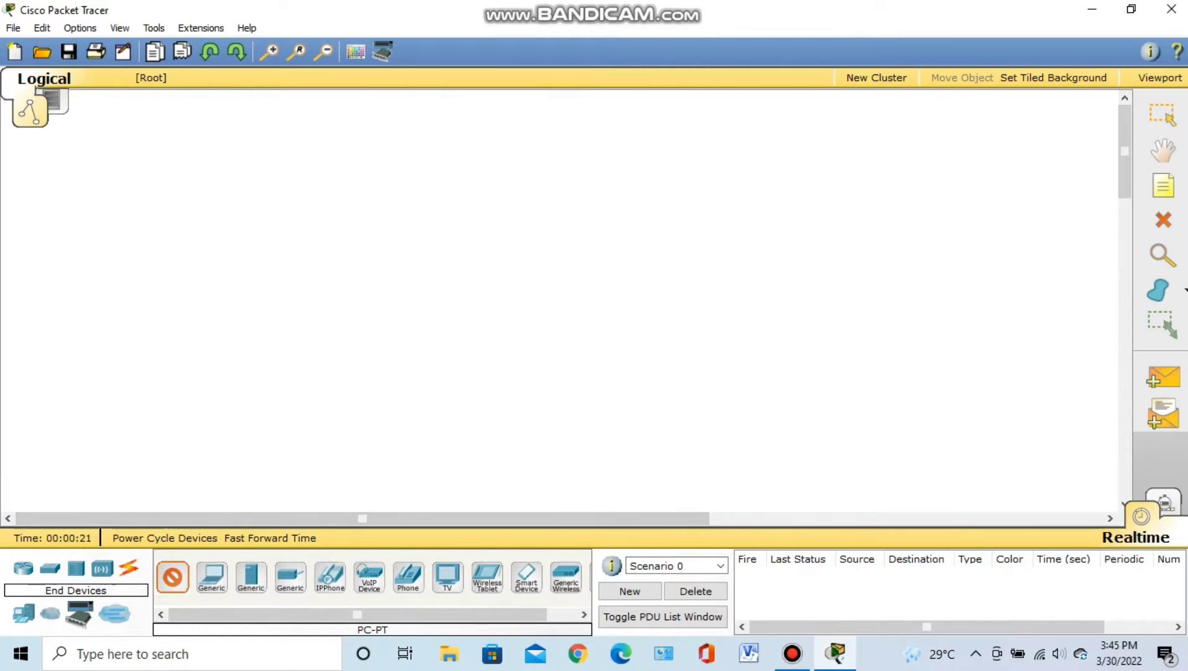
pyautogui.click(888, 409)
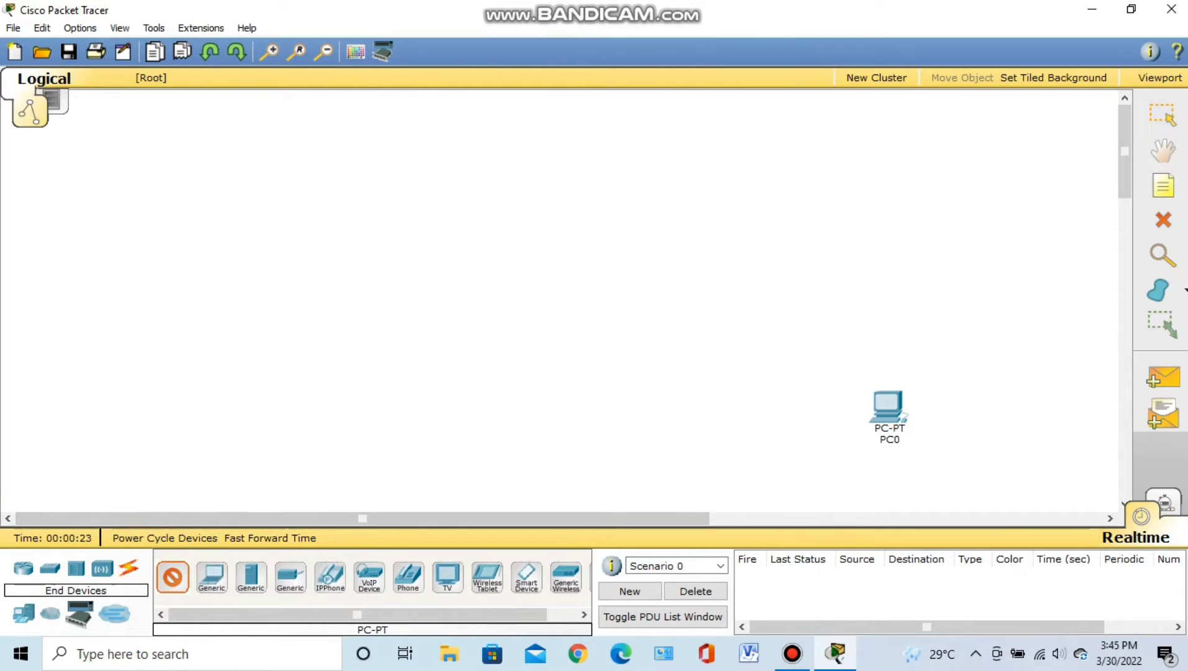
pyautogui.click(161, 410)
pyautogui.click(212, 577)
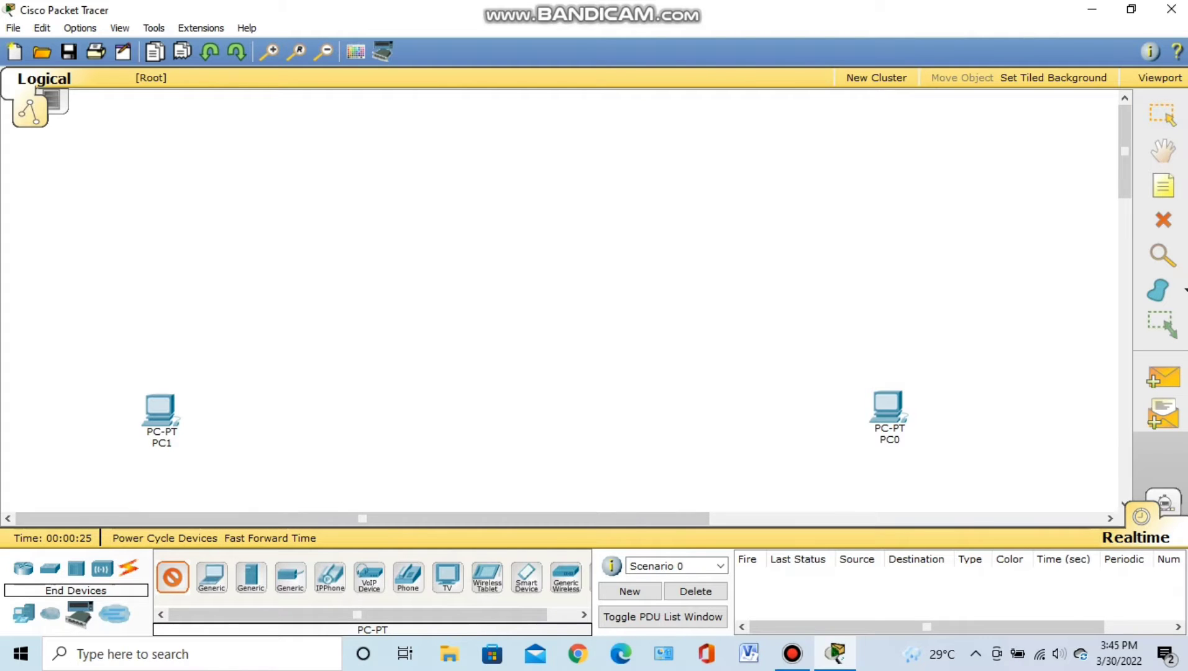
pyautogui.click(482, 420)
# Place three generic Router-PT routers in a row across the upper workspace, one above each PC
pyautogui.click(23, 568)
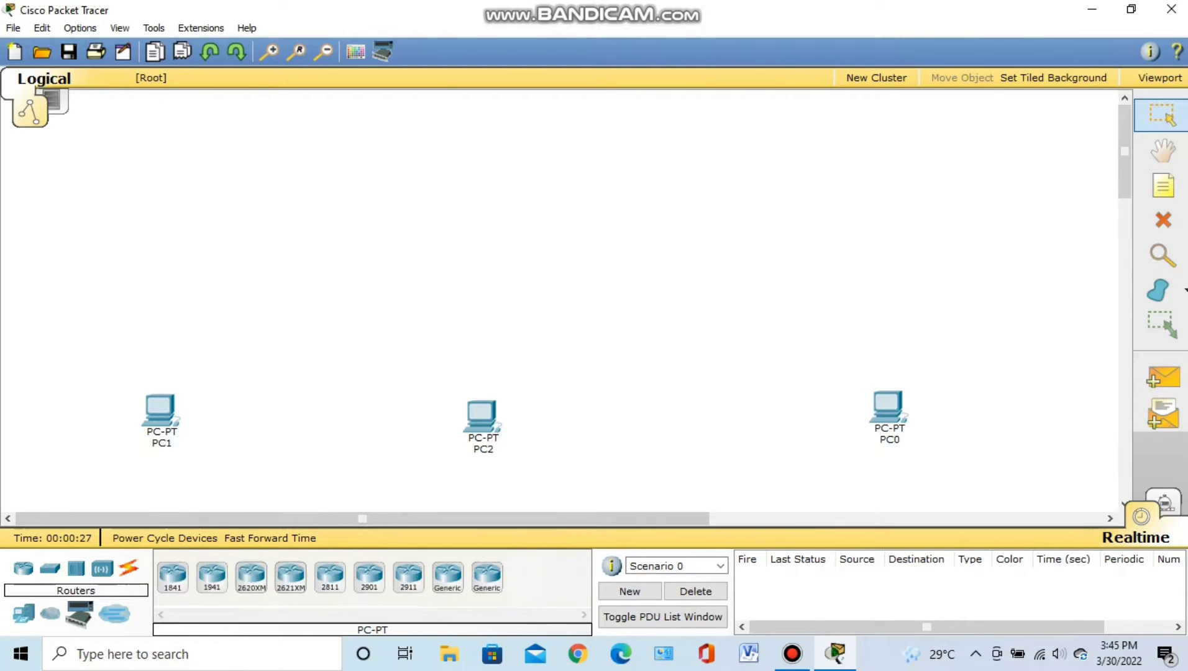
pyautogui.click(448, 577)
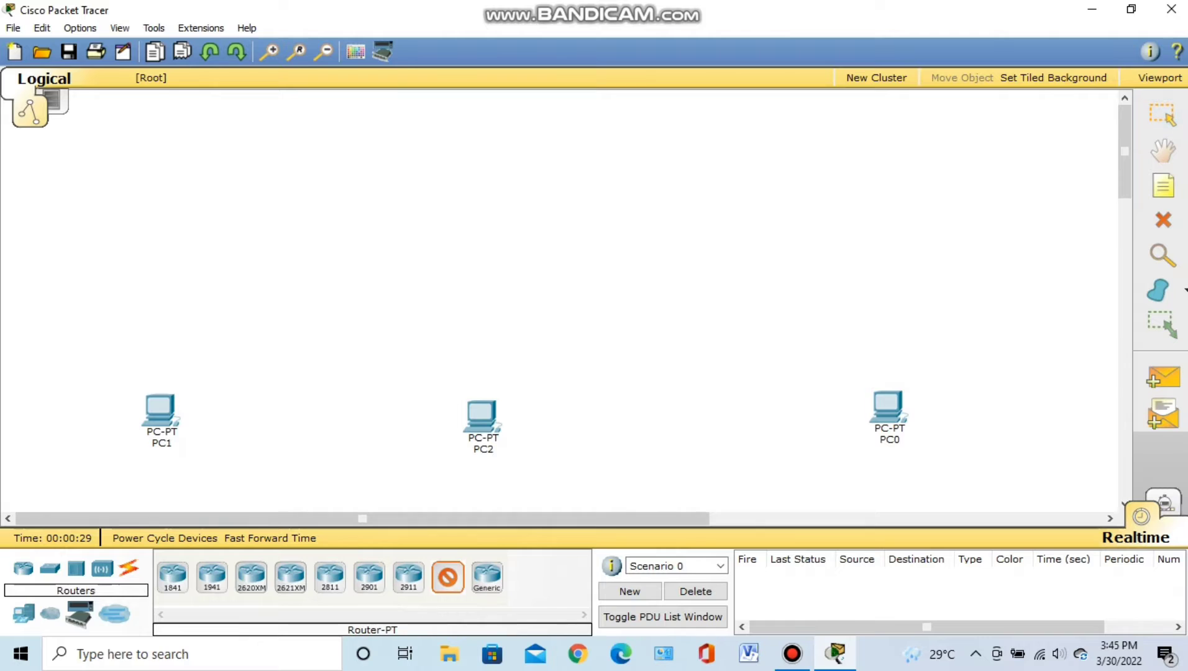
pyautogui.click(160, 200)
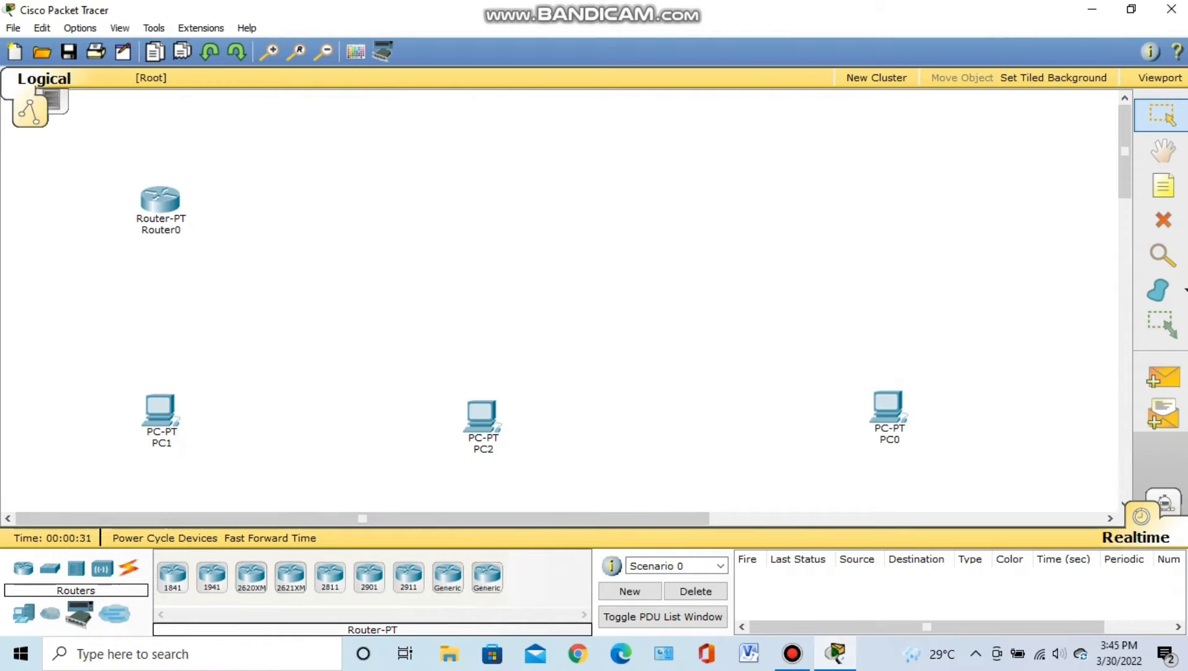
pyautogui.click(448, 577)
pyautogui.click(499, 200)
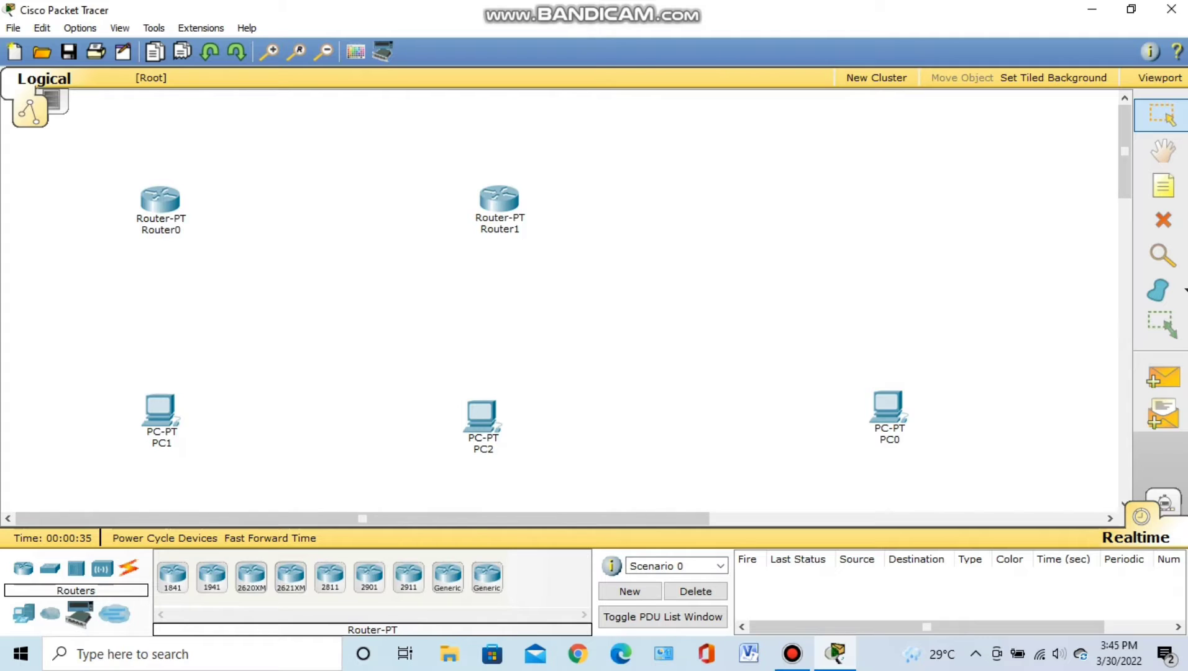
pyautogui.click(447, 577)
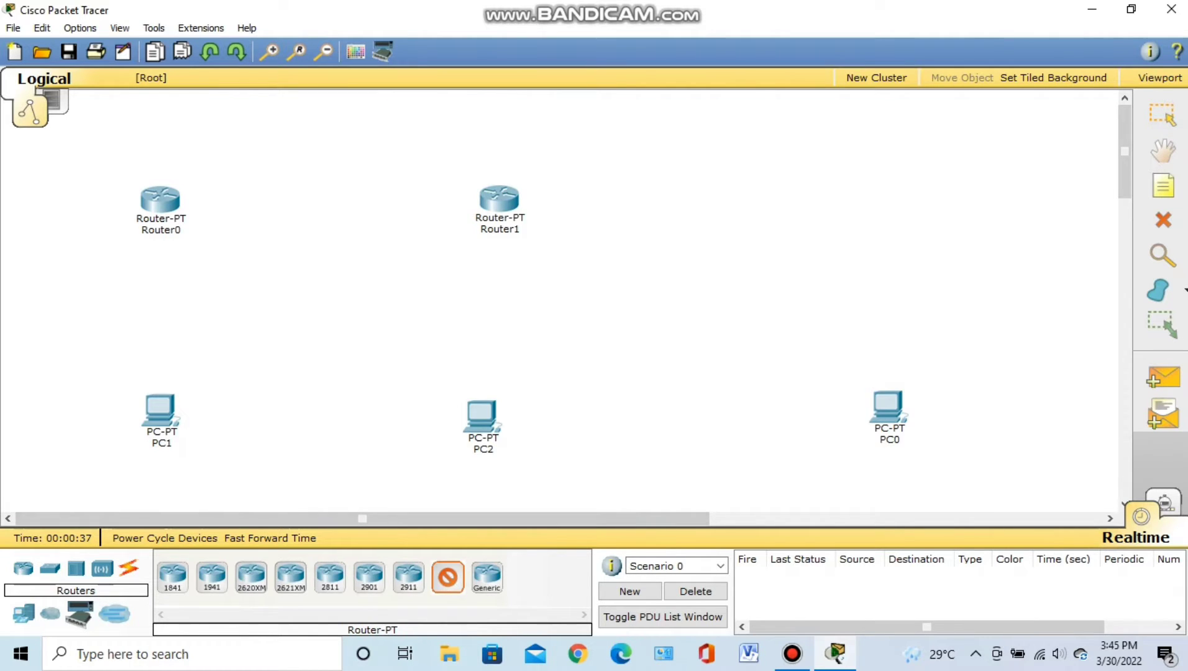
pyautogui.click(867, 198)
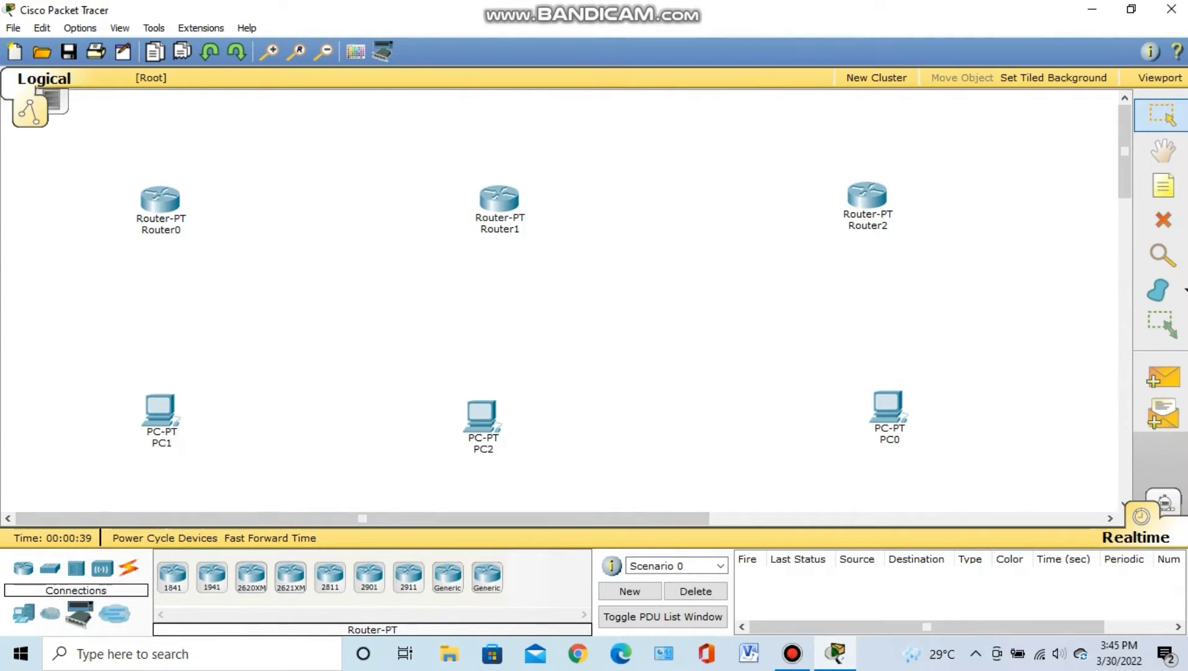
# Connect each router to the PC below it using the automatically chosen connection type
pyautogui.click(129, 568)
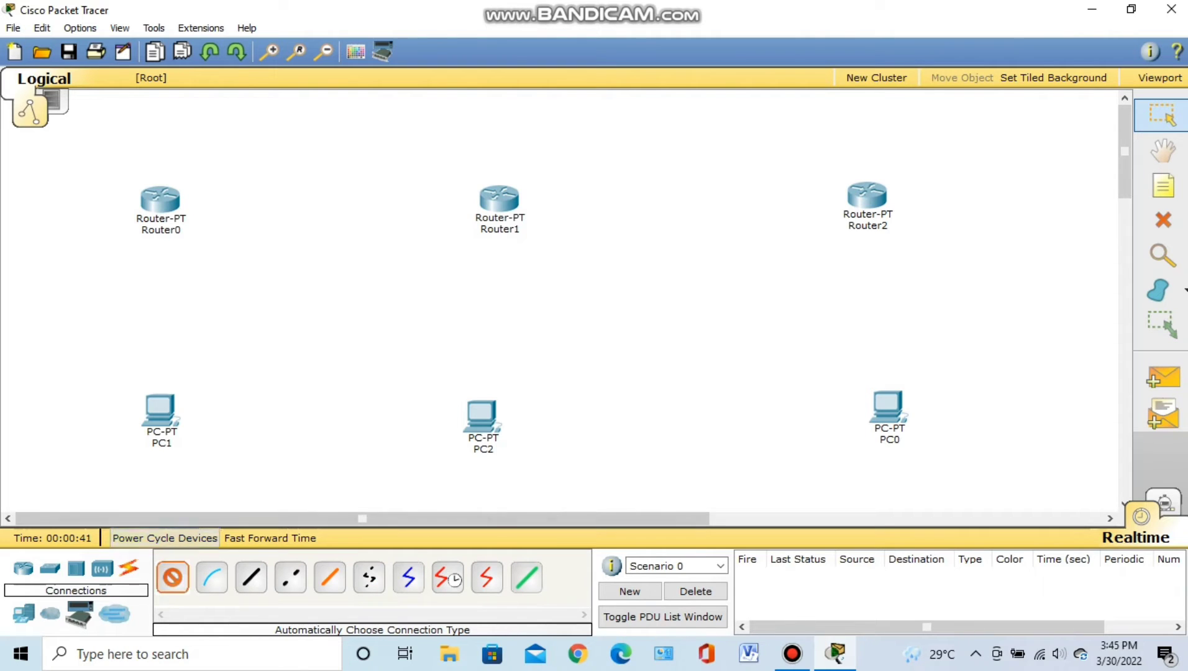
pyautogui.click(160, 202)
pyautogui.click(160, 407)
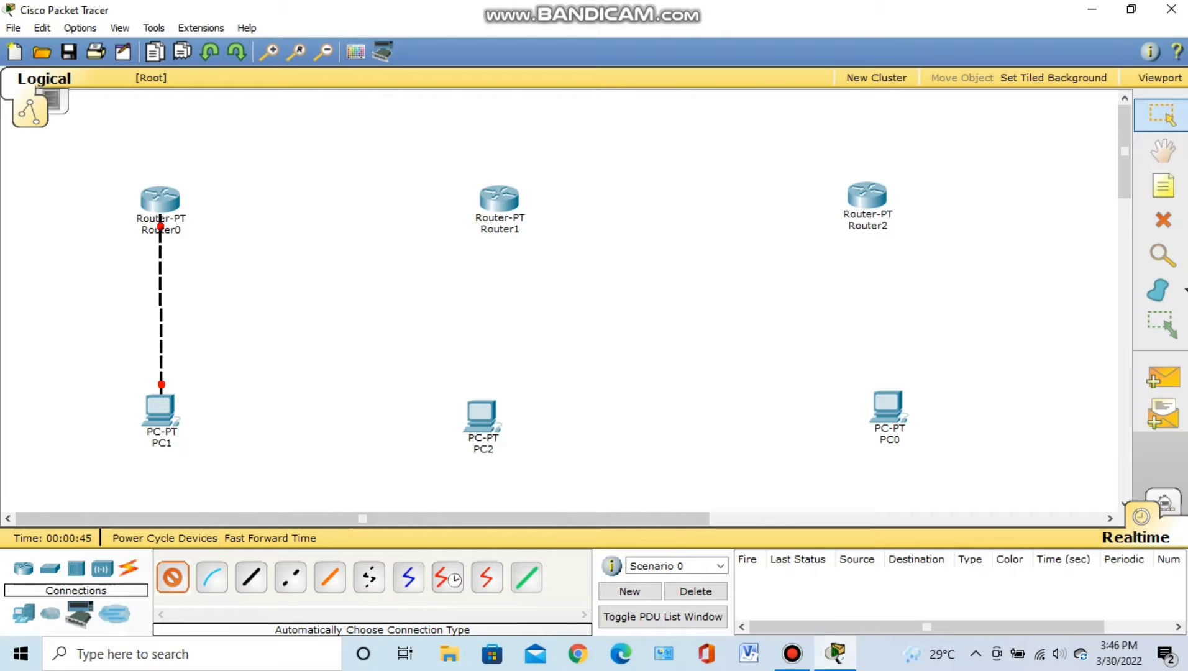
pyautogui.click(499, 199)
pyautogui.click(482, 416)
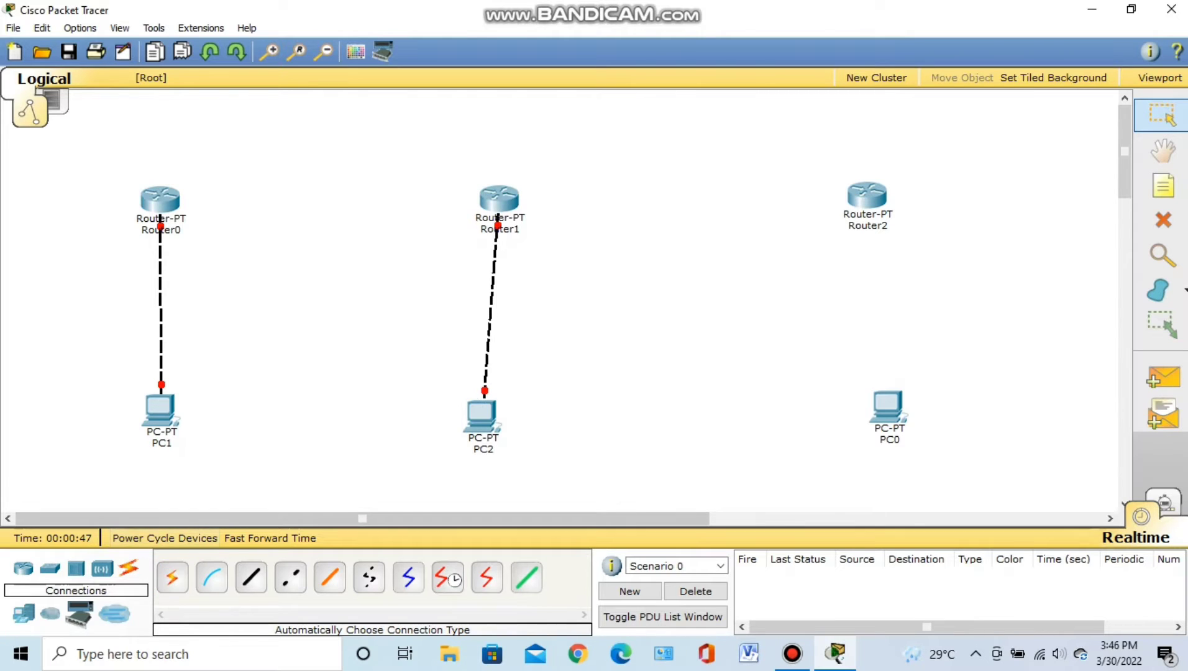
pyautogui.click(172, 577)
pyautogui.click(867, 198)
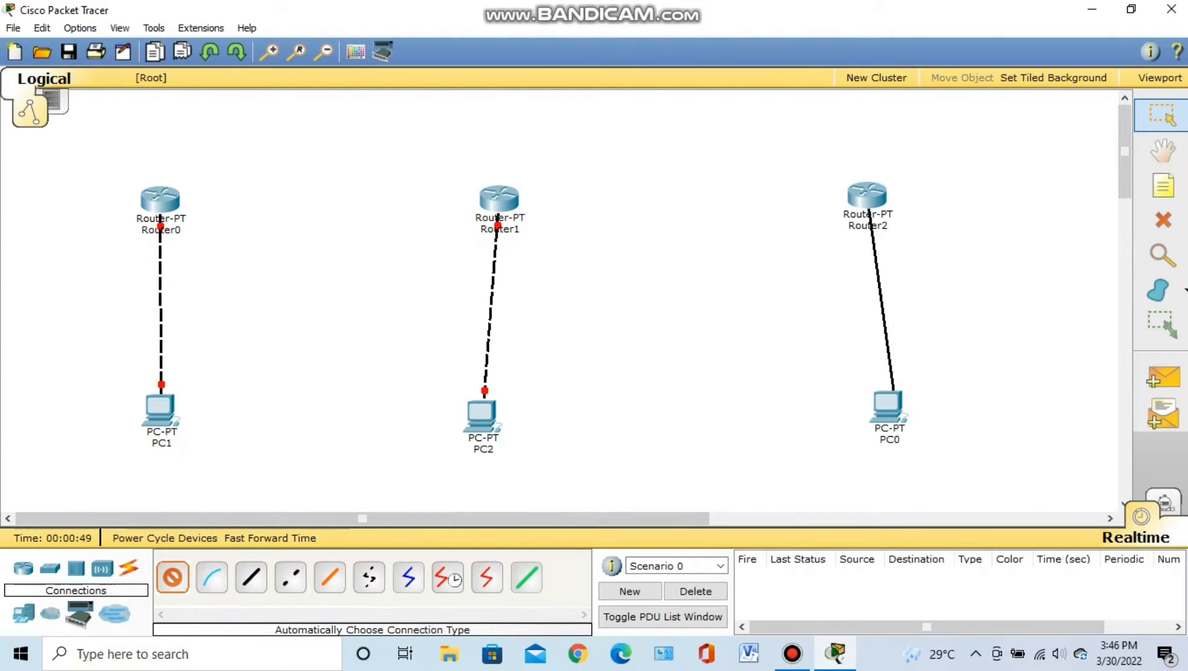
pyautogui.click(894, 390)
# Reposition PC0 and PC2 so each stands directly beneath its connected router
pyautogui.moveTo(888, 409); pyautogui.dragTo(855, 416)
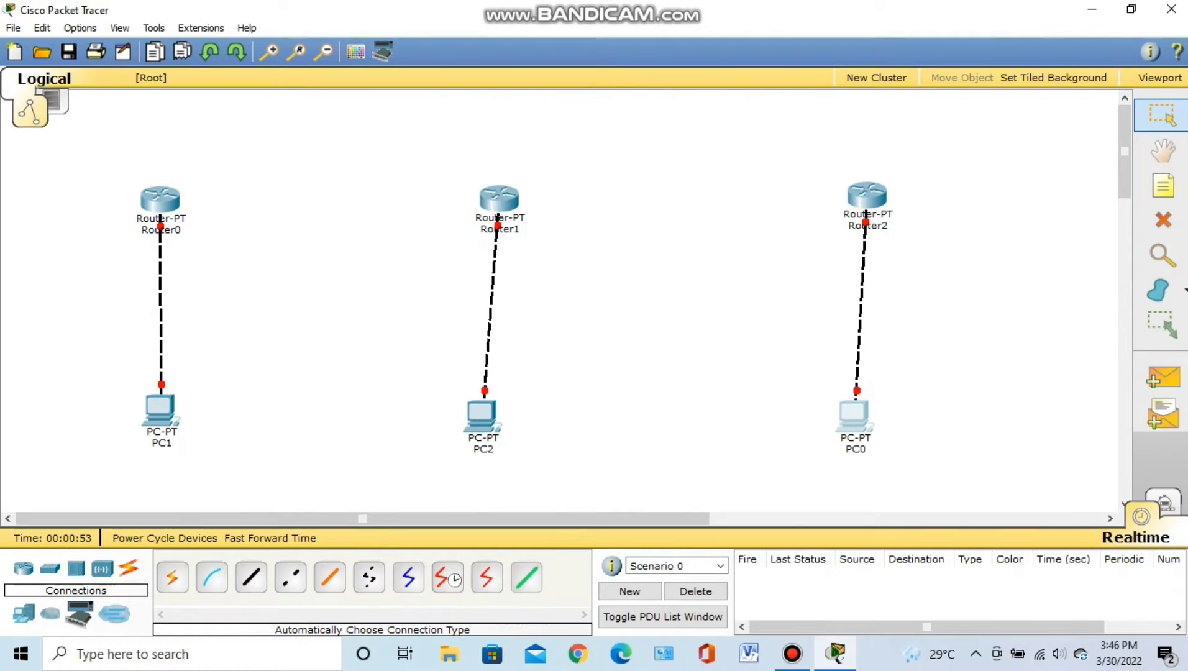
pyautogui.moveTo(482, 413); pyautogui.dragTo(496, 413)
pyautogui.moveTo(854, 414); pyautogui.dragTo(862, 414)
pyautogui.click(495, 414)
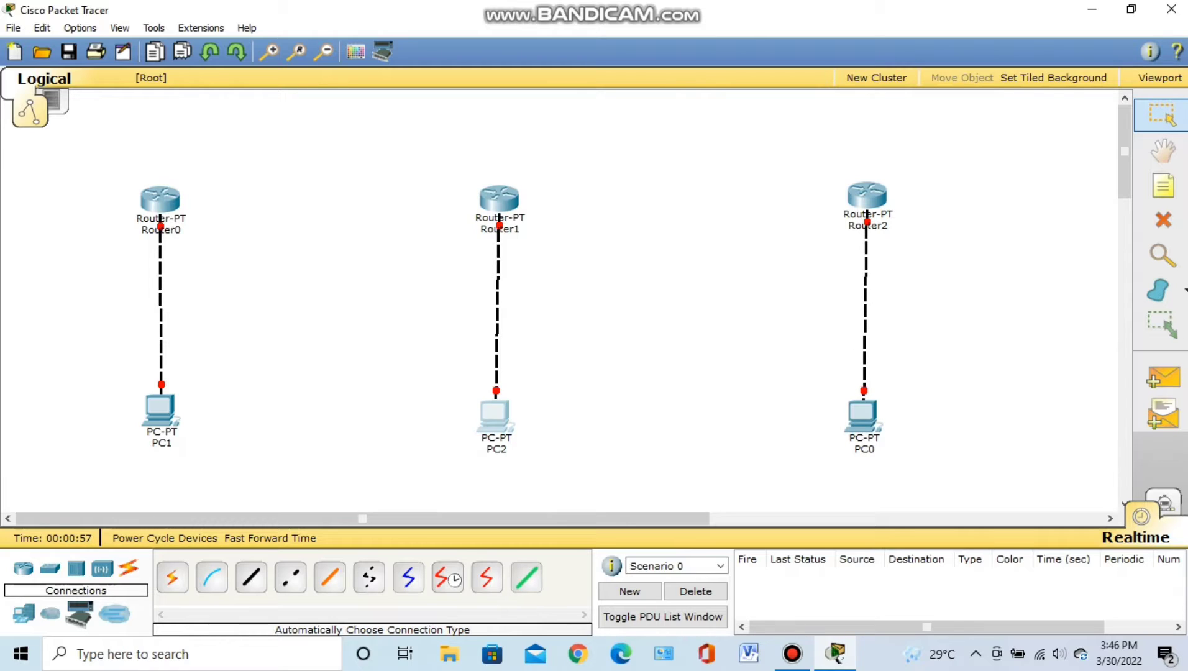
pyautogui.moveTo(495, 414); pyautogui.dragTo(500, 414)
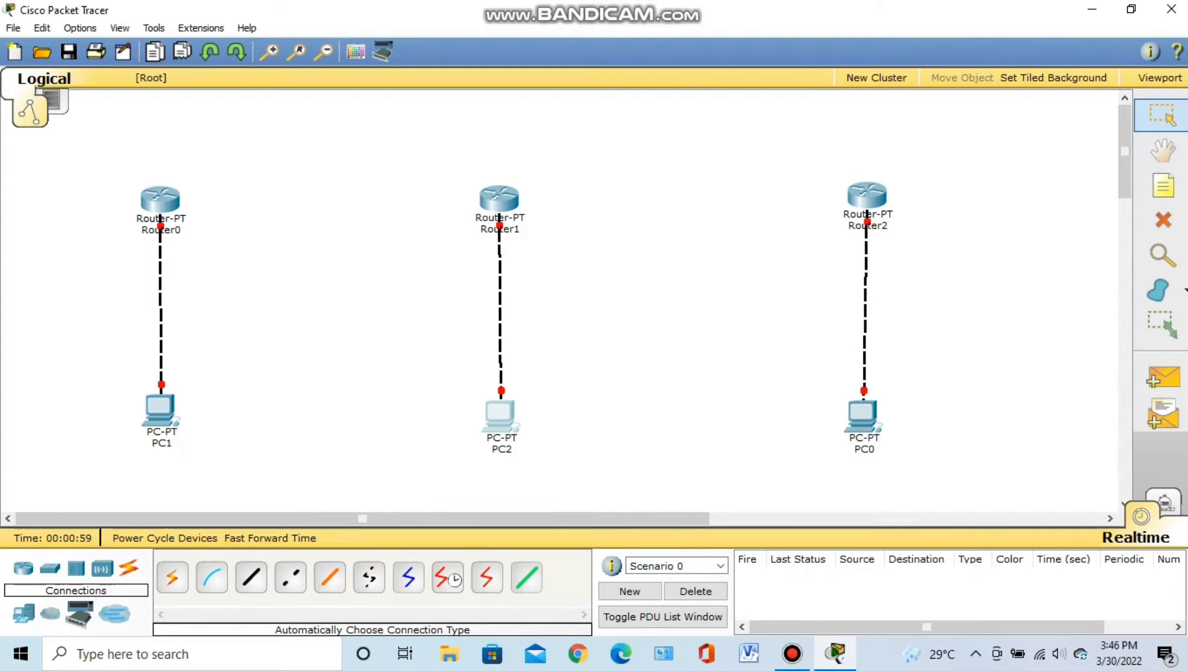
# Link Router0 to Router1 and Router1 to Router2 using the automatically chosen connection type
pyautogui.click(172, 578)
pyautogui.click(159, 199)
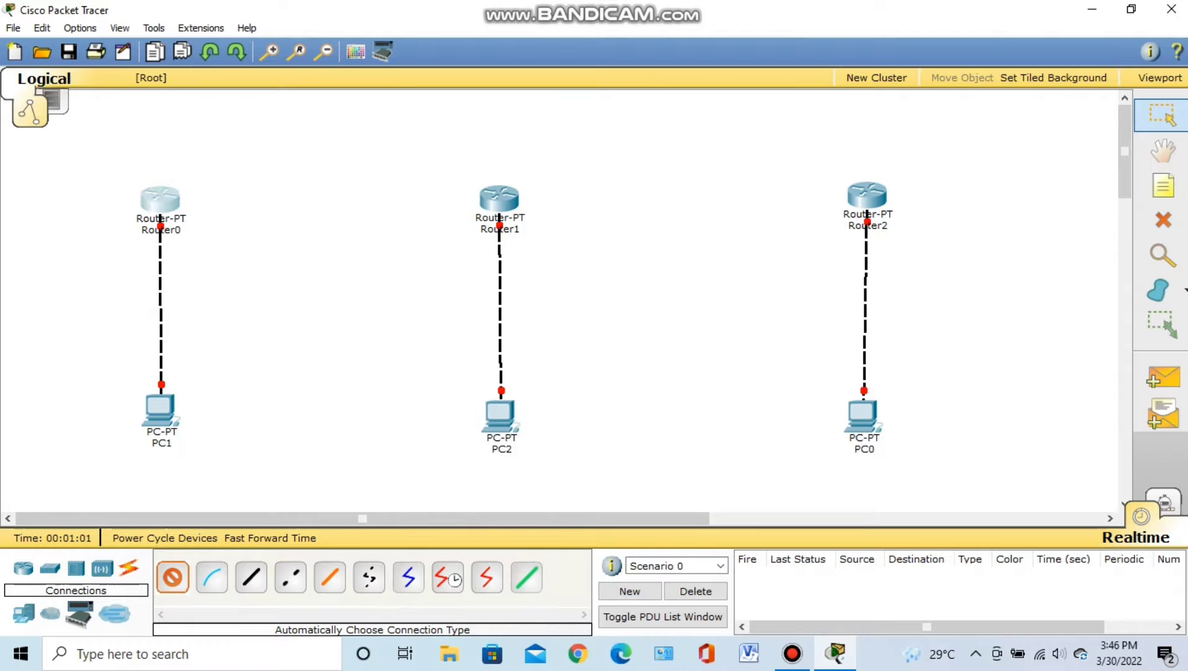
pyautogui.click(499, 197)
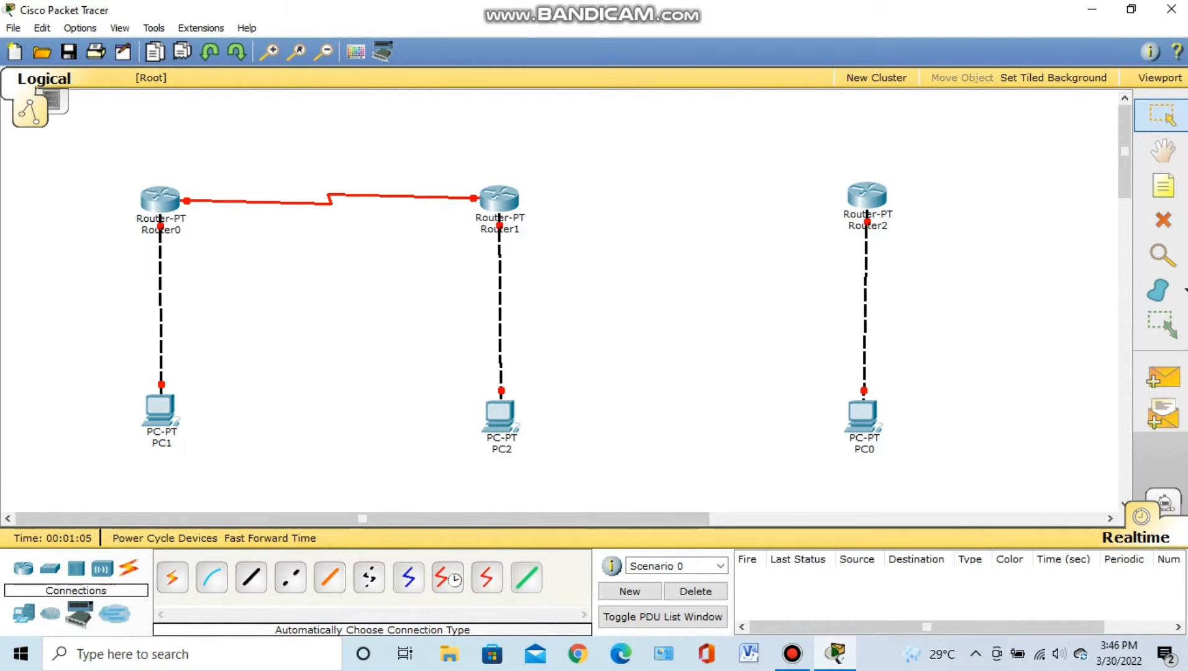
pyautogui.click(172, 578)
pyautogui.click(499, 198)
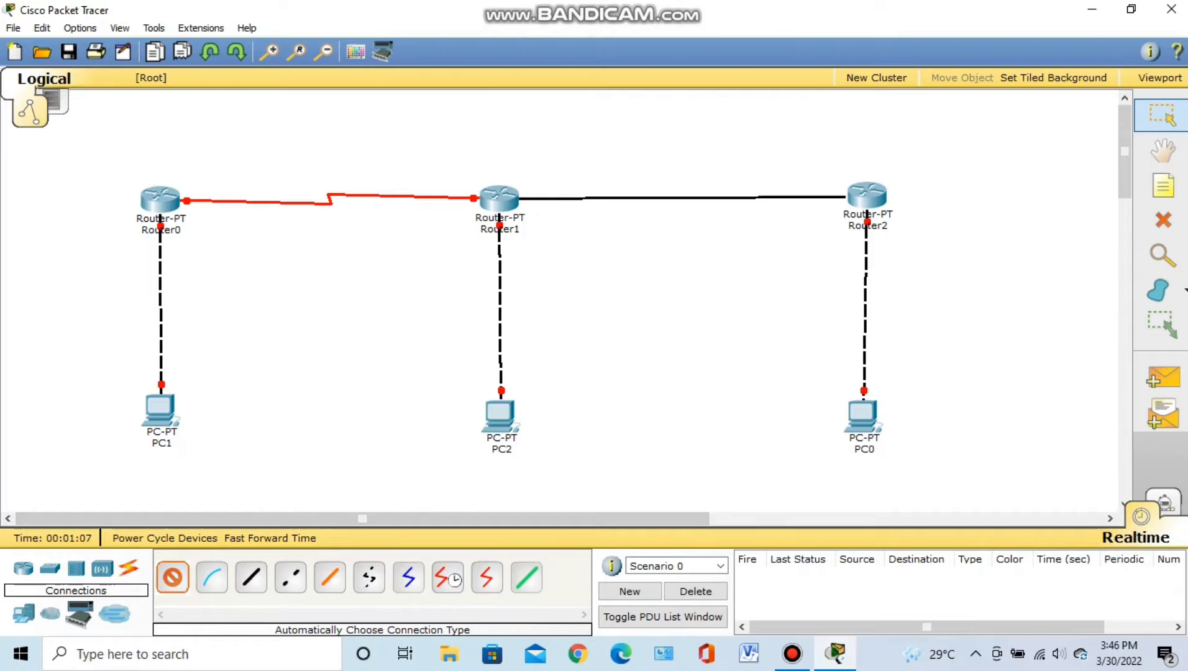
pyautogui.click(865, 195)
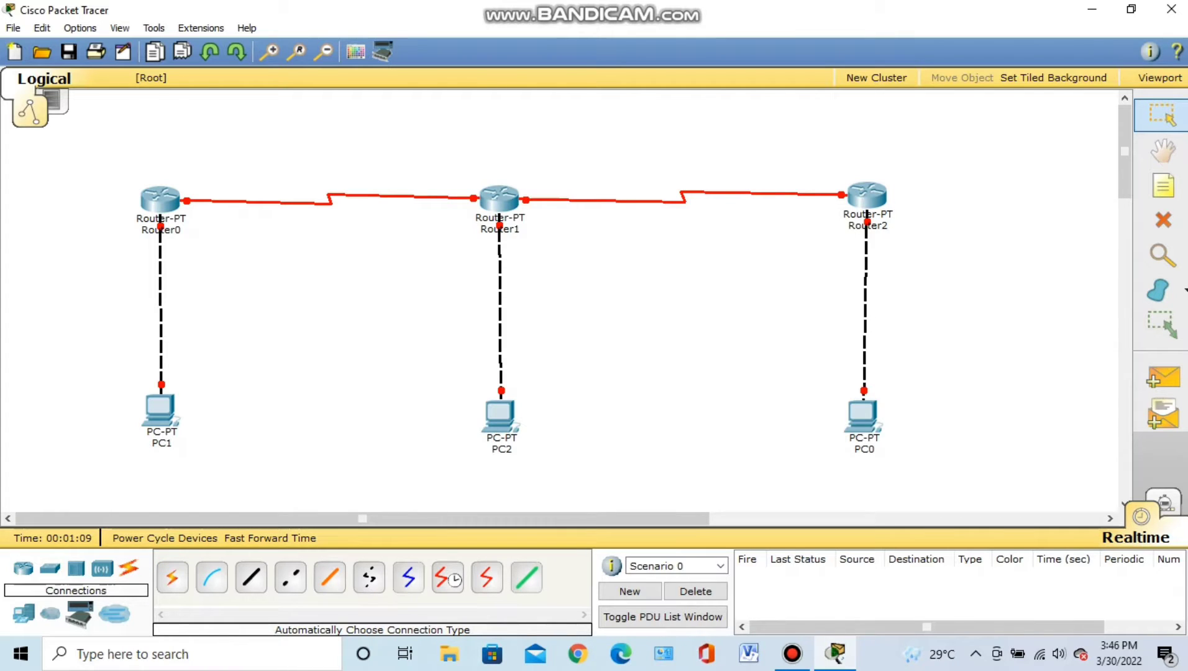
# Rename PC0 as PC3
pyautogui.click(864, 449)
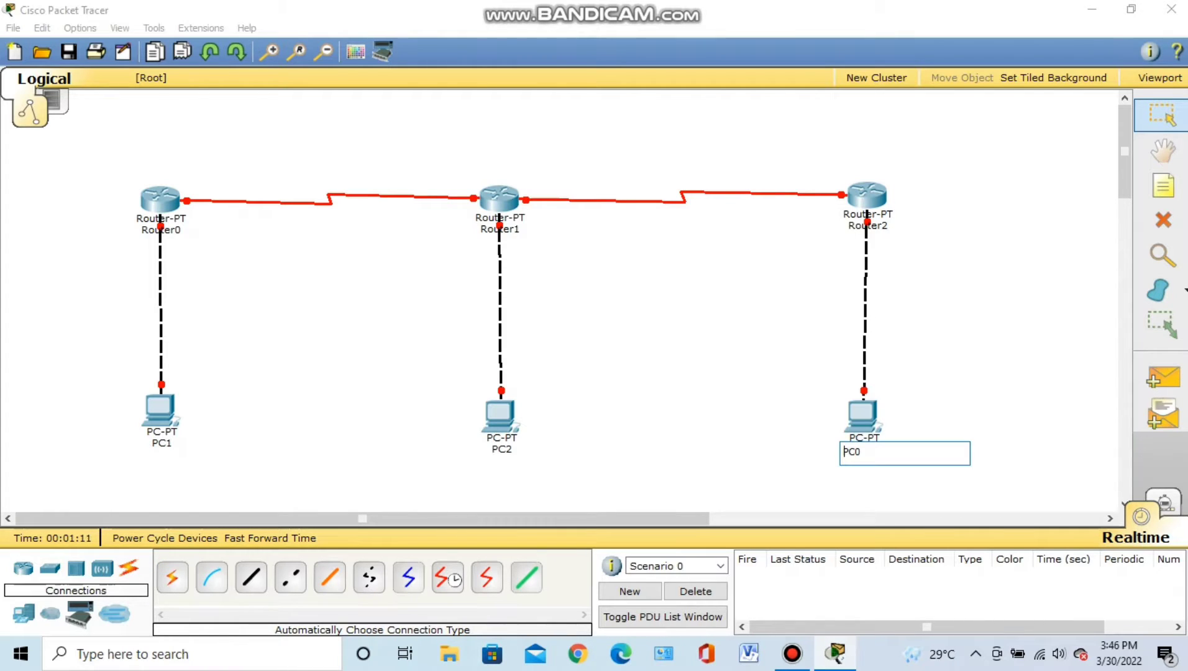
pyautogui.press('BackSpace')
pyautogui.write('3')
# Rename Router0 as RouterA, Router1 as RouterB and Router2 as Router3
pyautogui.click(160, 229)
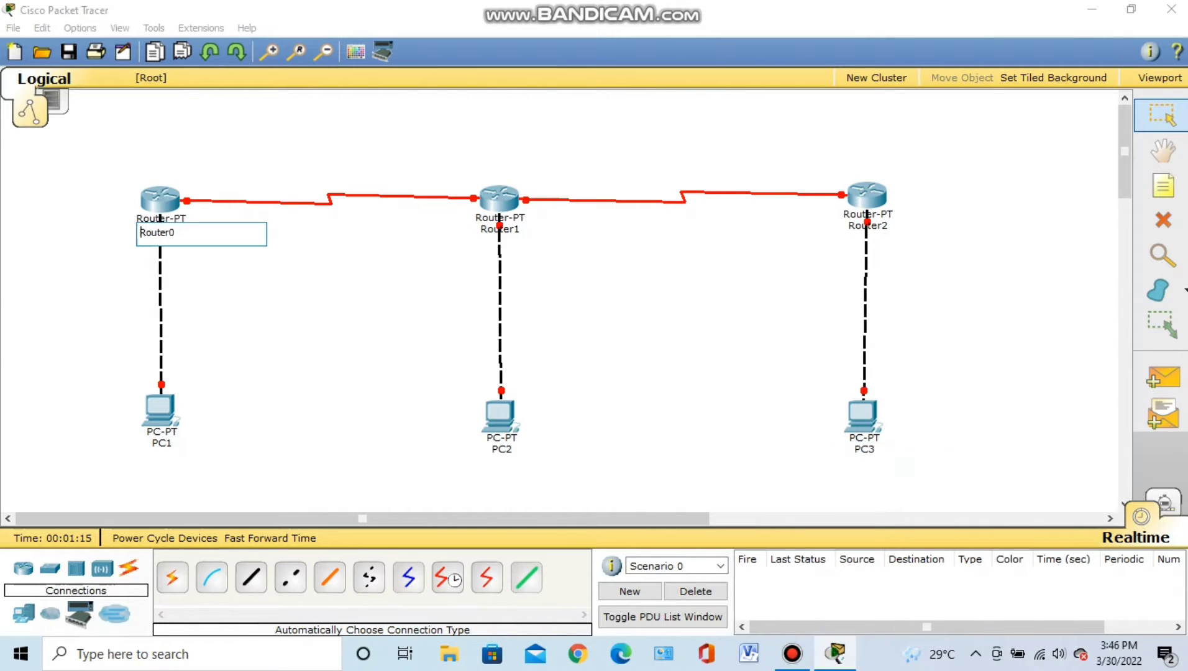
pyautogui.press('BackSpace')
pyautogui.write('A')
pyautogui.press('Return')
pyautogui.click(500, 229)
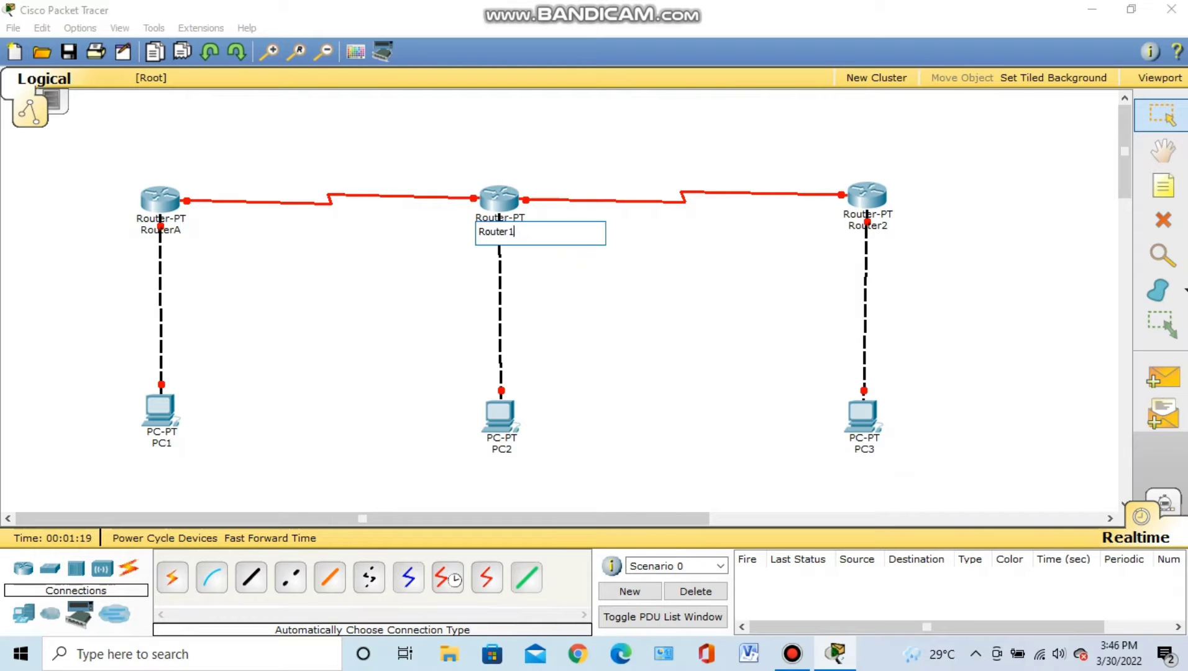
pyautogui.press('BackSpace')
pyautogui.write('B')
pyautogui.click(867, 225)
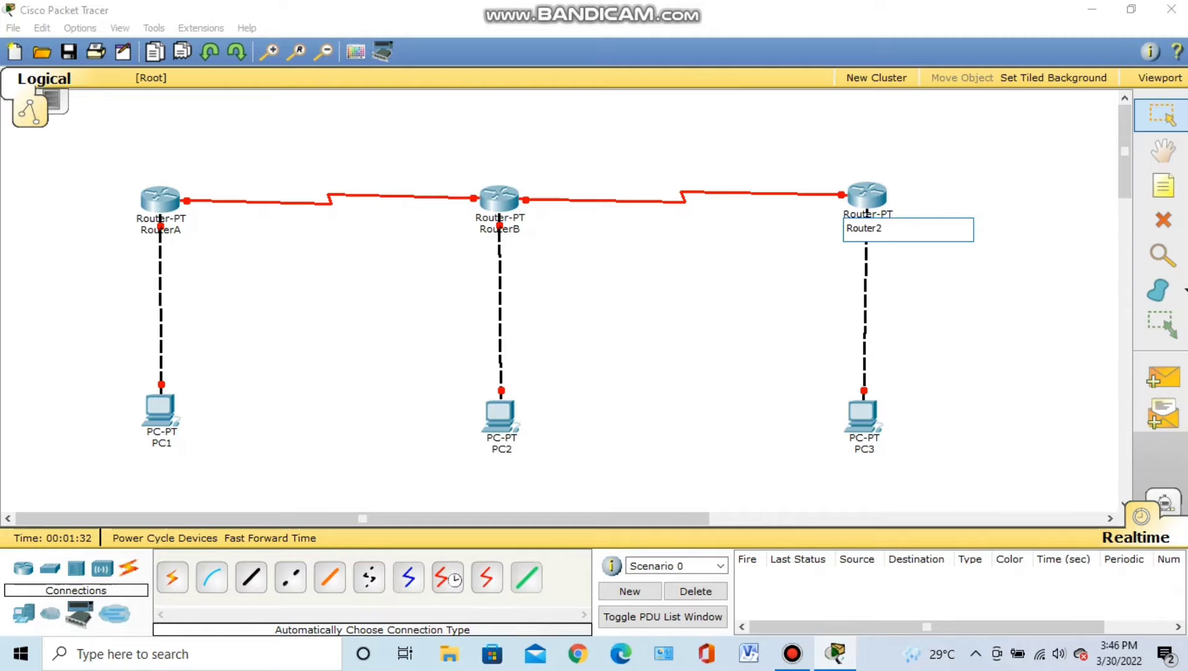
pyautogui.press('BackSpace')
pyautogui.write('3')
pyautogui.press('Return')
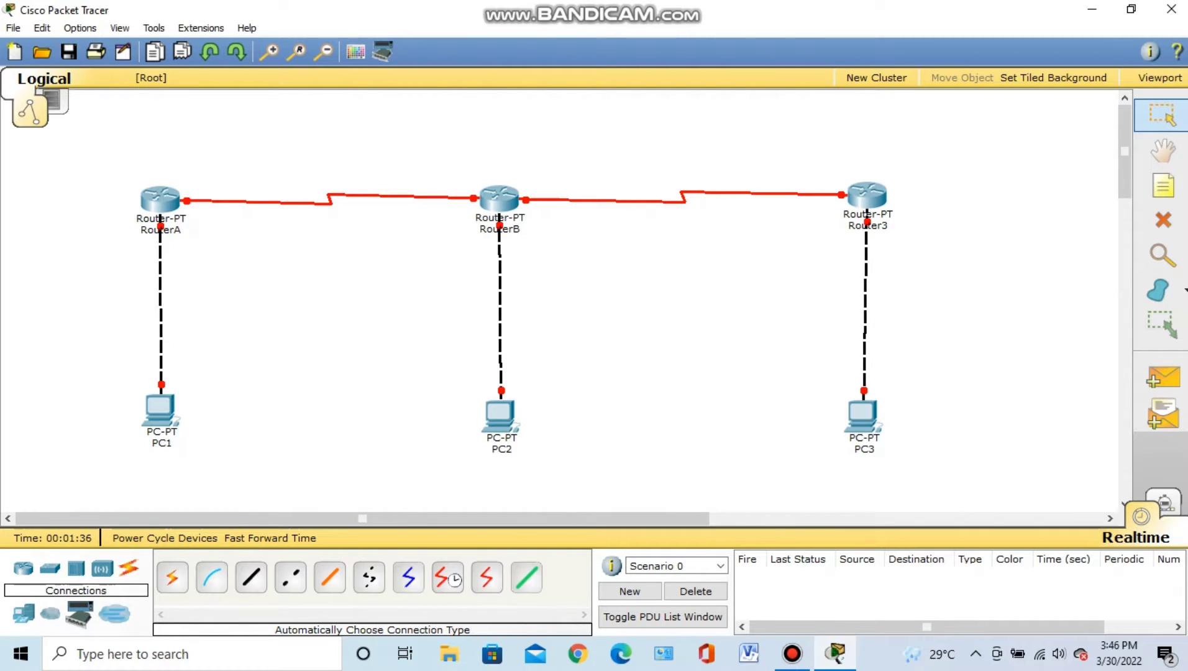
pyautogui.moveTo(161, 199); pyautogui.dragTo(164, 198)
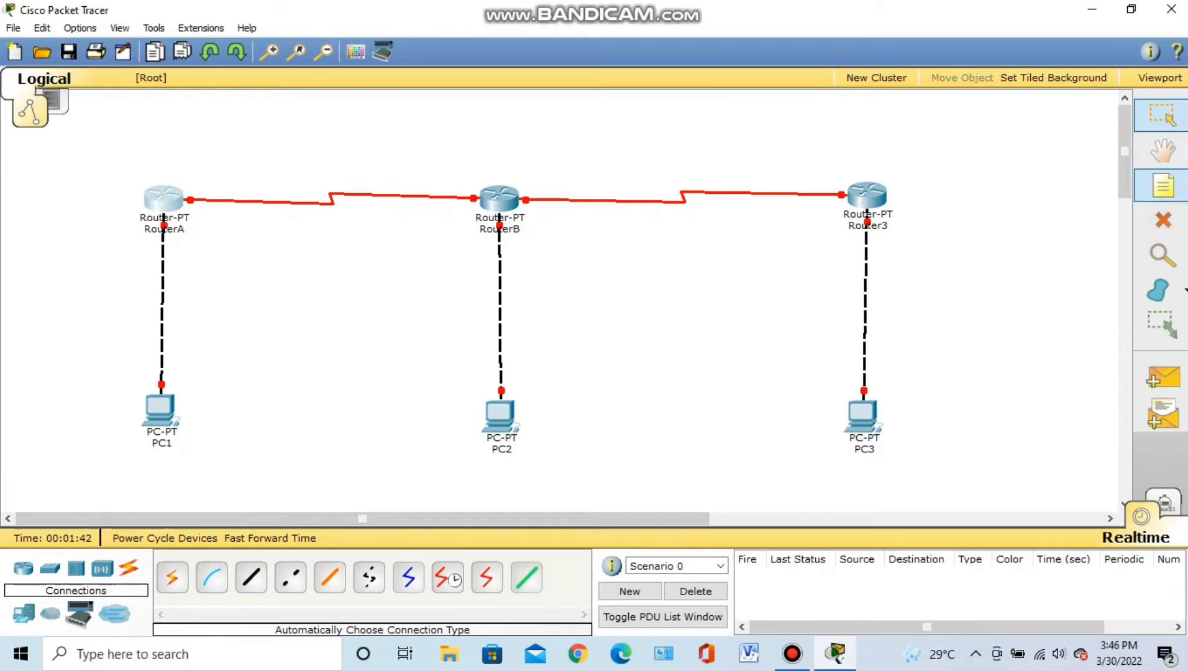
# Add a text note reading 192.168.1.0 below PC1
pyautogui.click(1163, 185)
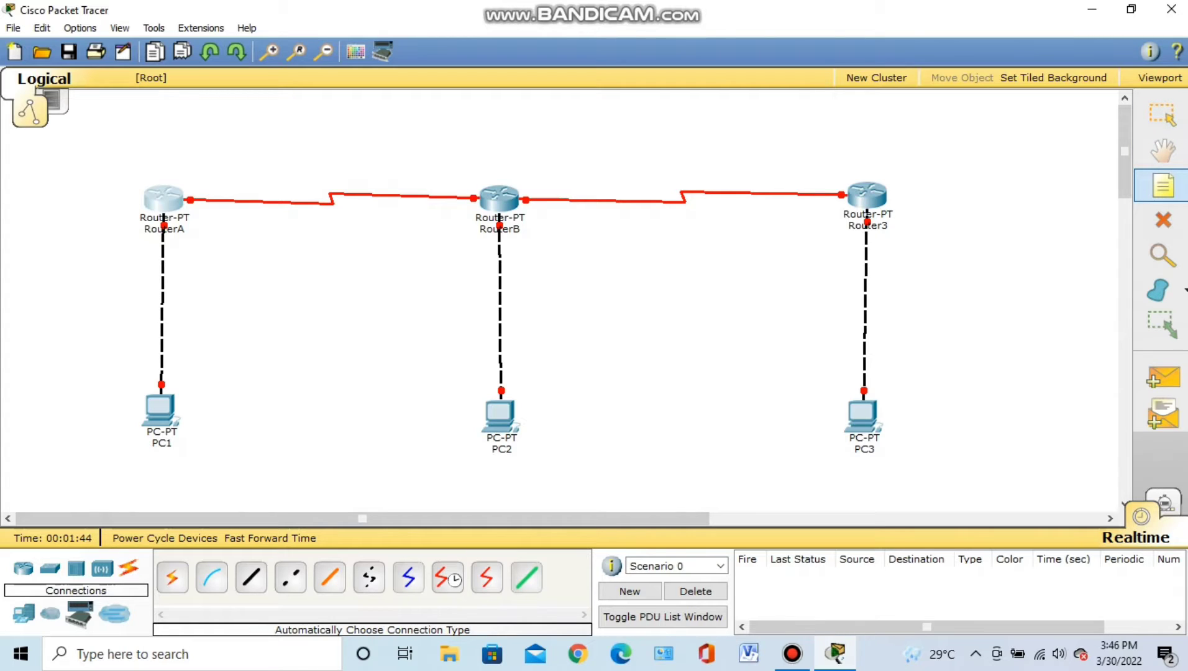
pyautogui.click(138, 467)
pyautogui.write('192')
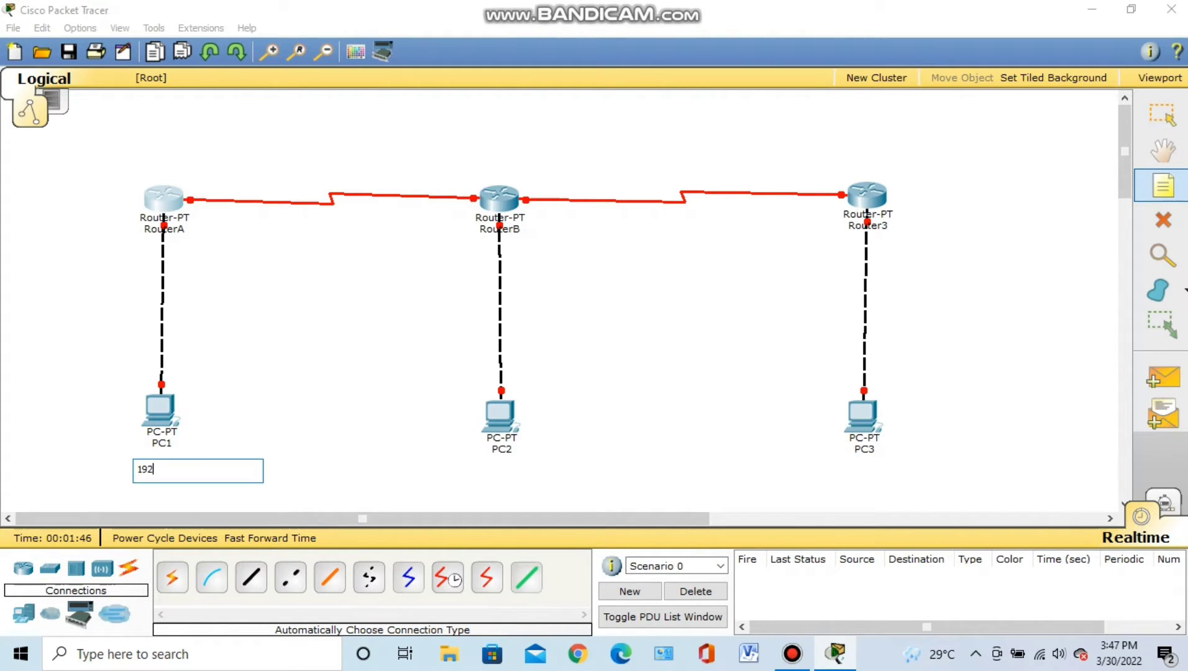
pyautogui.write('.168.1.0')
pyautogui.press('Escape')
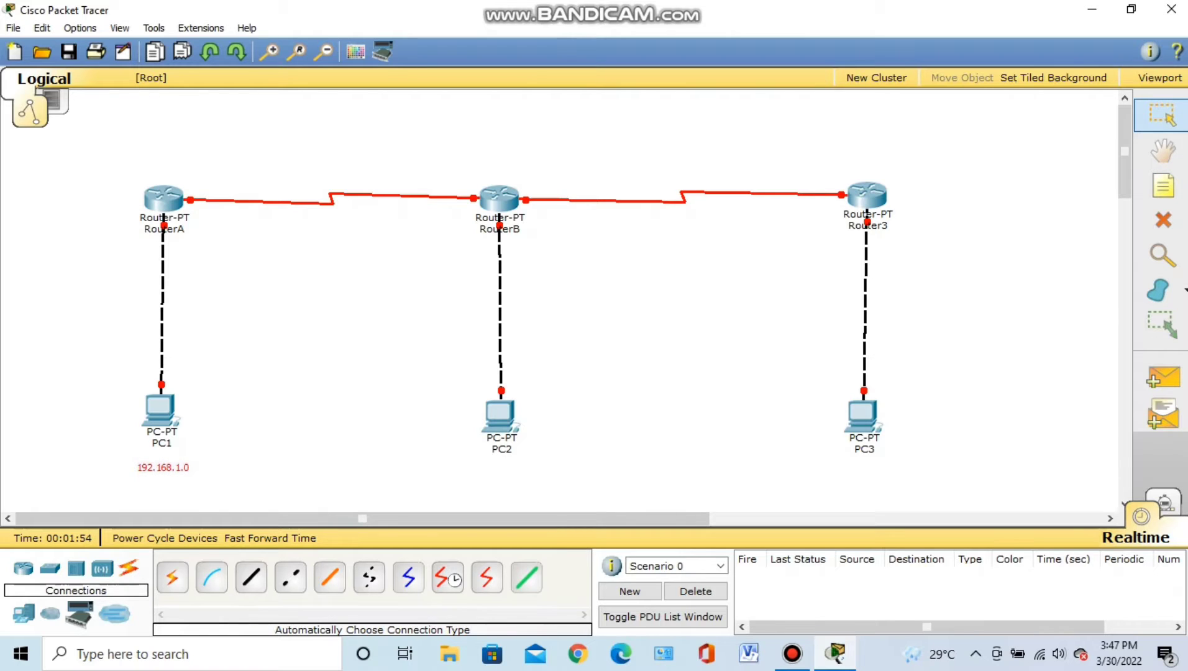
# Duplicate the network address note, place the copy below PC2 and change its text to 192.168.2.0
pyautogui.write('192.168.1.0')
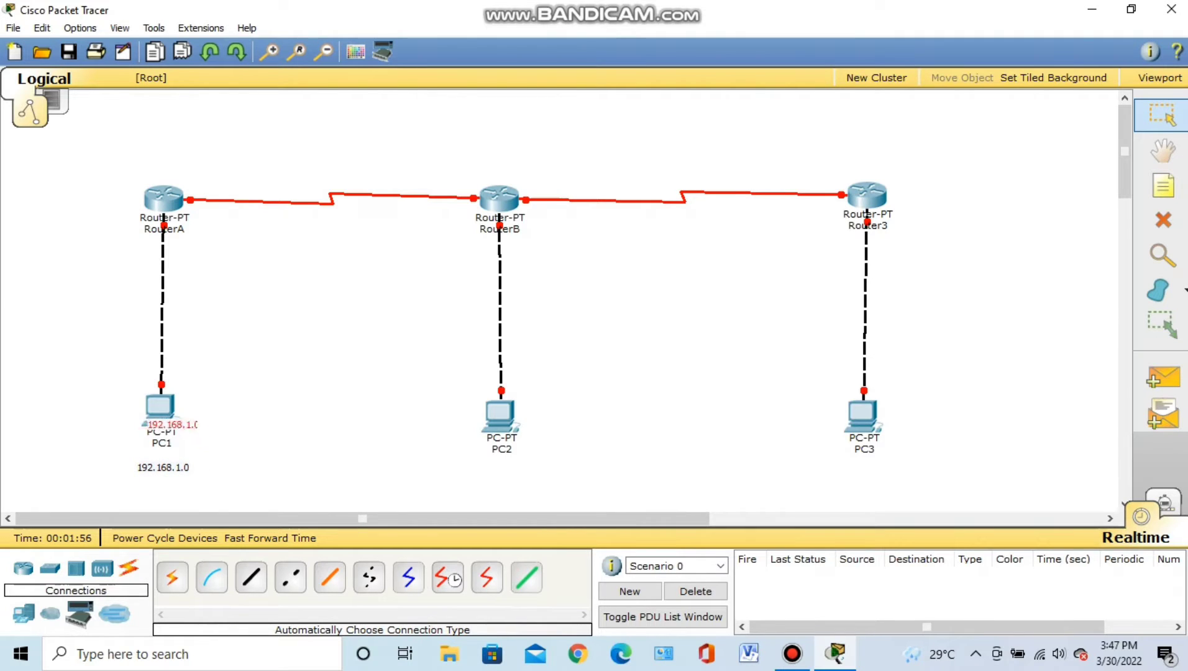
pyautogui.moveTo(159, 423); pyautogui.dragTo(499, 477)
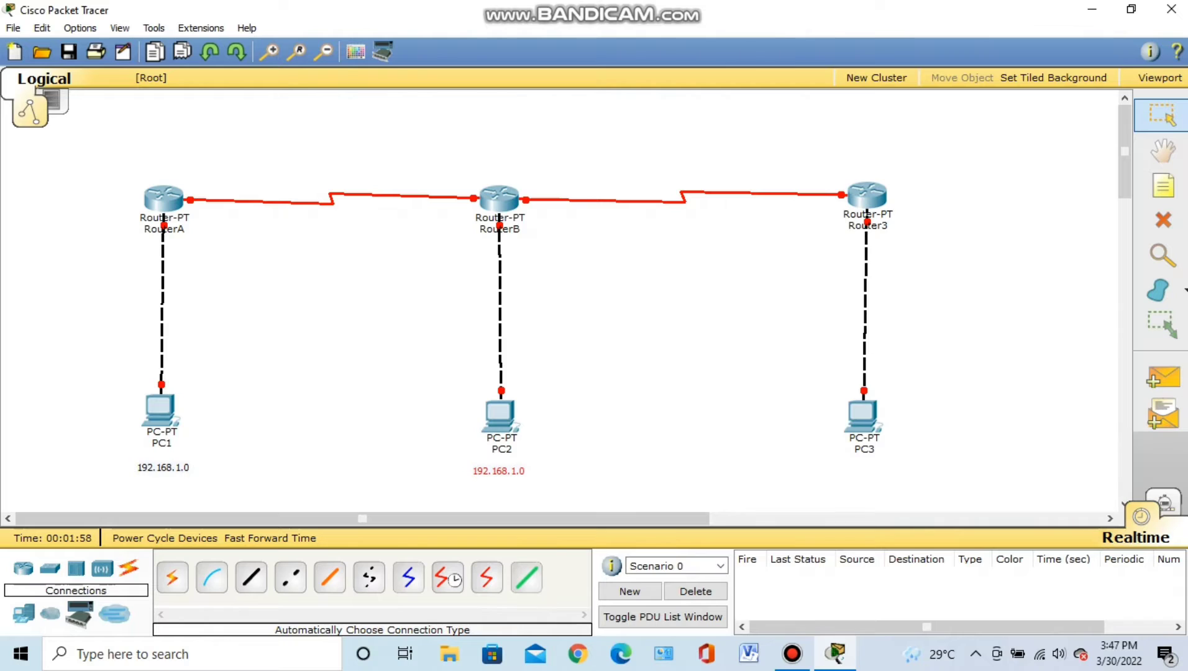
pyautogui.doubleClick(499, 476)
pyautogui.click(516, 472)
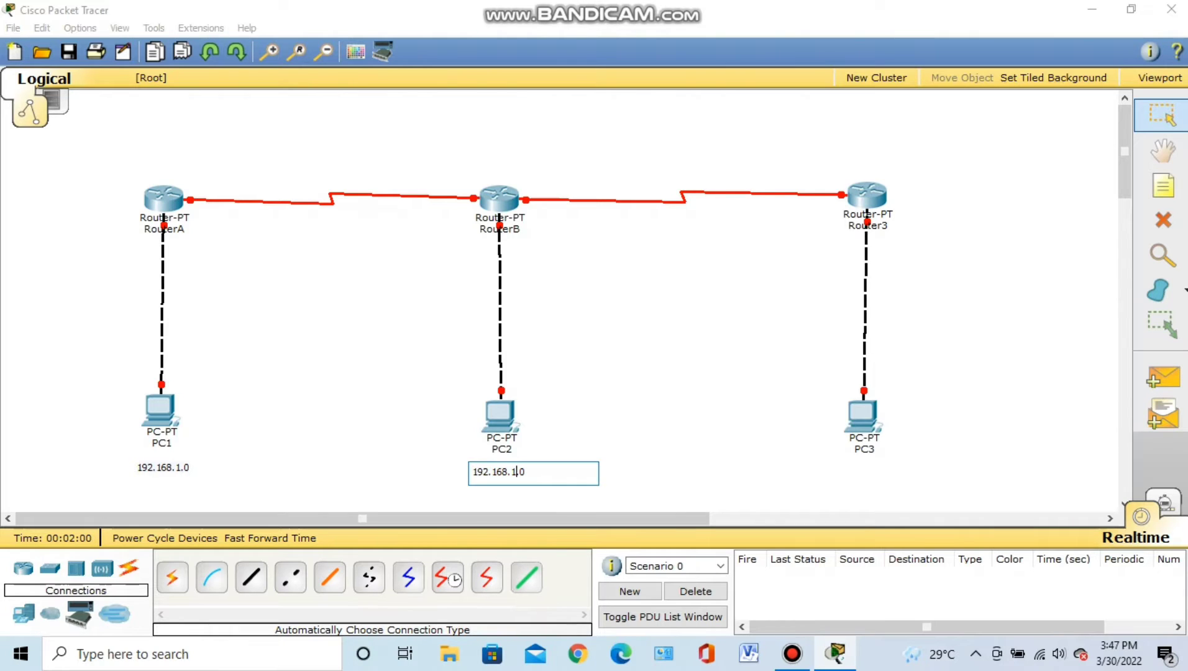
pyautogui.press('BackSpace')
pyautogui.write('2')
pyautogui.click(604, 483)
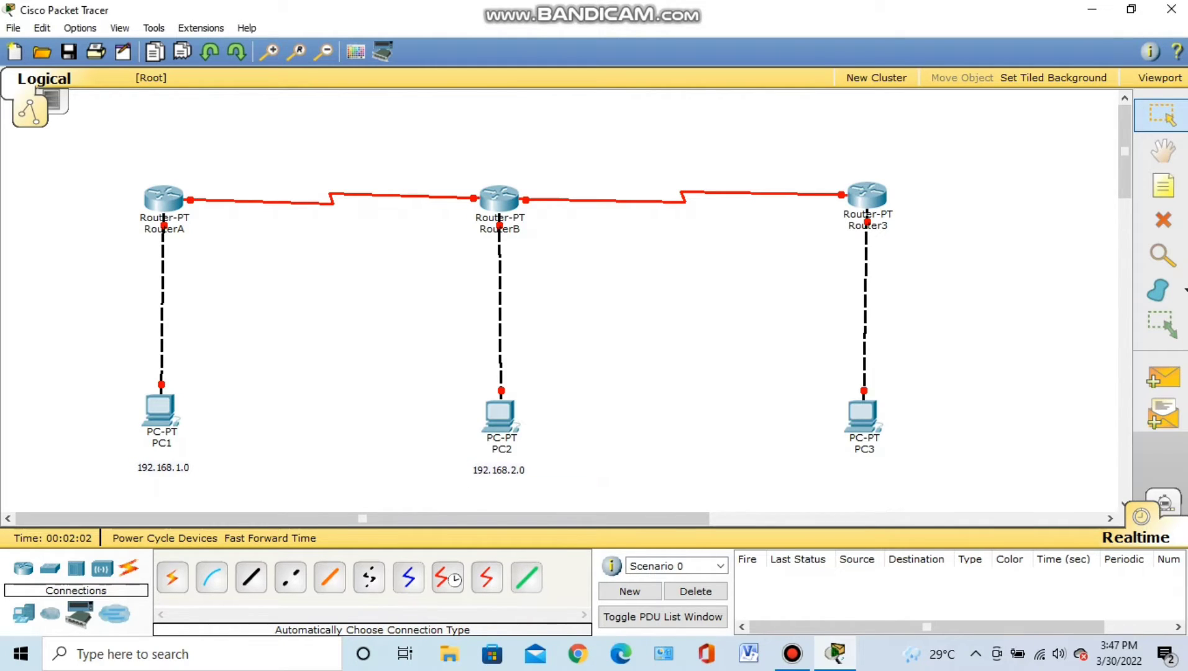
# Paste another copy of the address note, place it below PC3 and change its text to 192.168.3.0
pyautogui.hotkey('ctrl', 'v')
pyautogui.moveTo(159, 425); pyautogui.dragTo(857, 472)
pyautogui.click(873, 474)
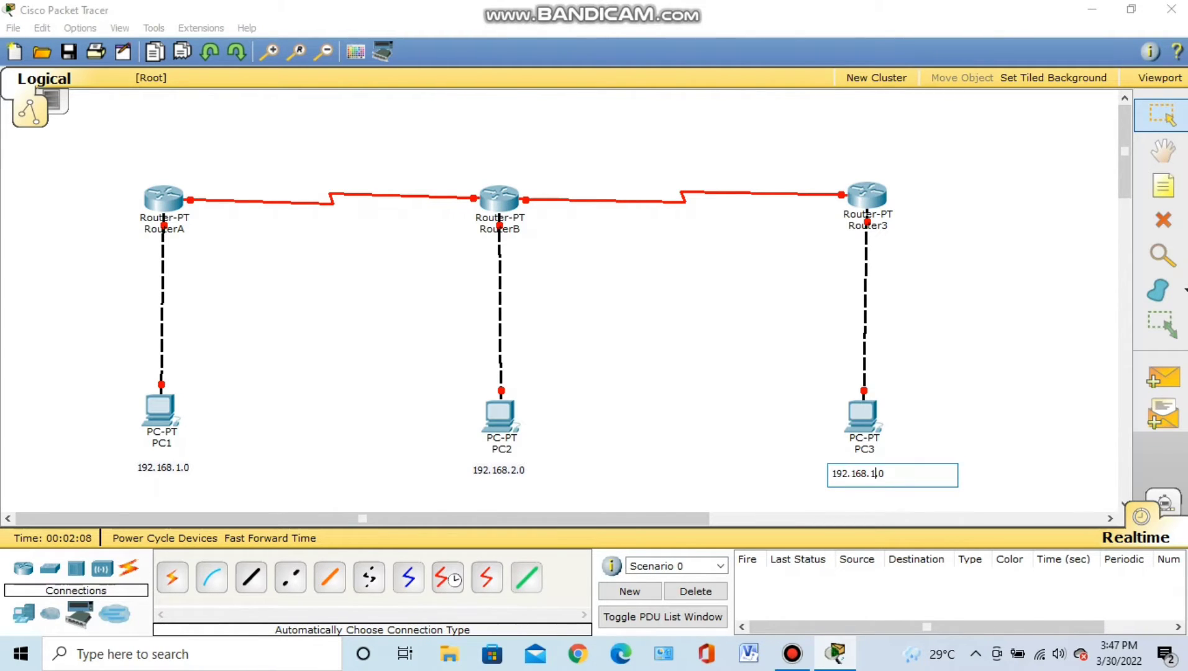
pyautogui.press('BackSpace')
pyautogui.write('3')
pyautogui.press('Return')
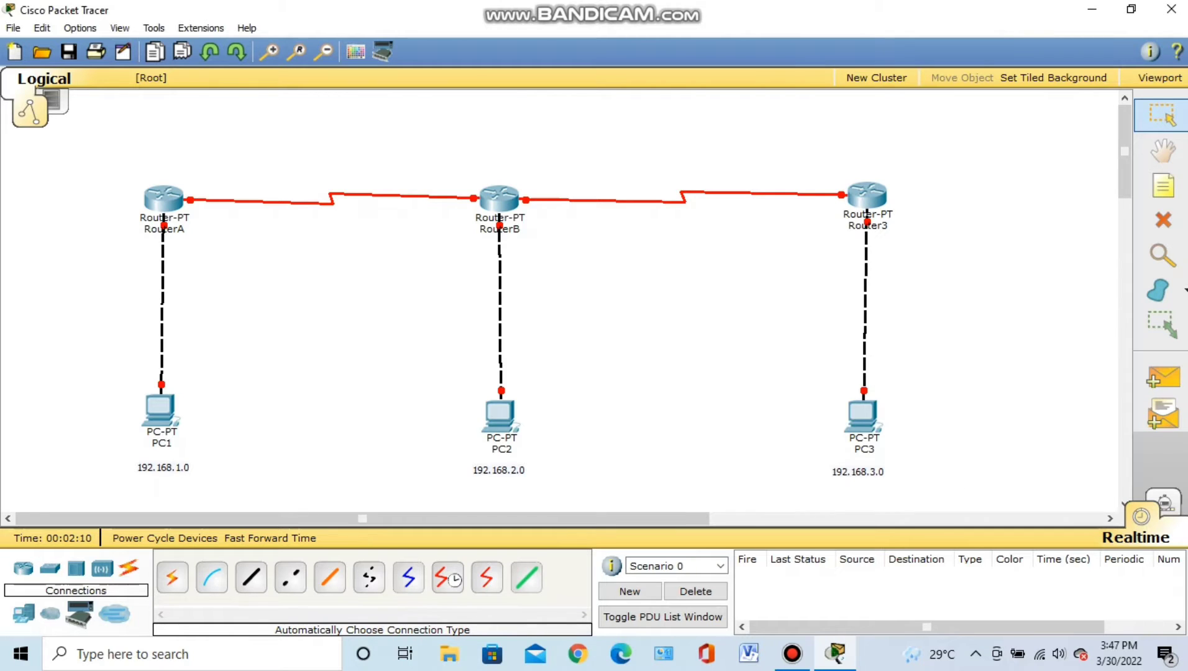
# Add a copy of the network address note above the RouterA–RouterB link and change its text to 192.168.4.0
pyautogui.write('192.168.1.0')
pyautogui.moveTo(158, 424); pyautogui.dragTo(328, 161)
pyautogui.doubleClick(328, 162)
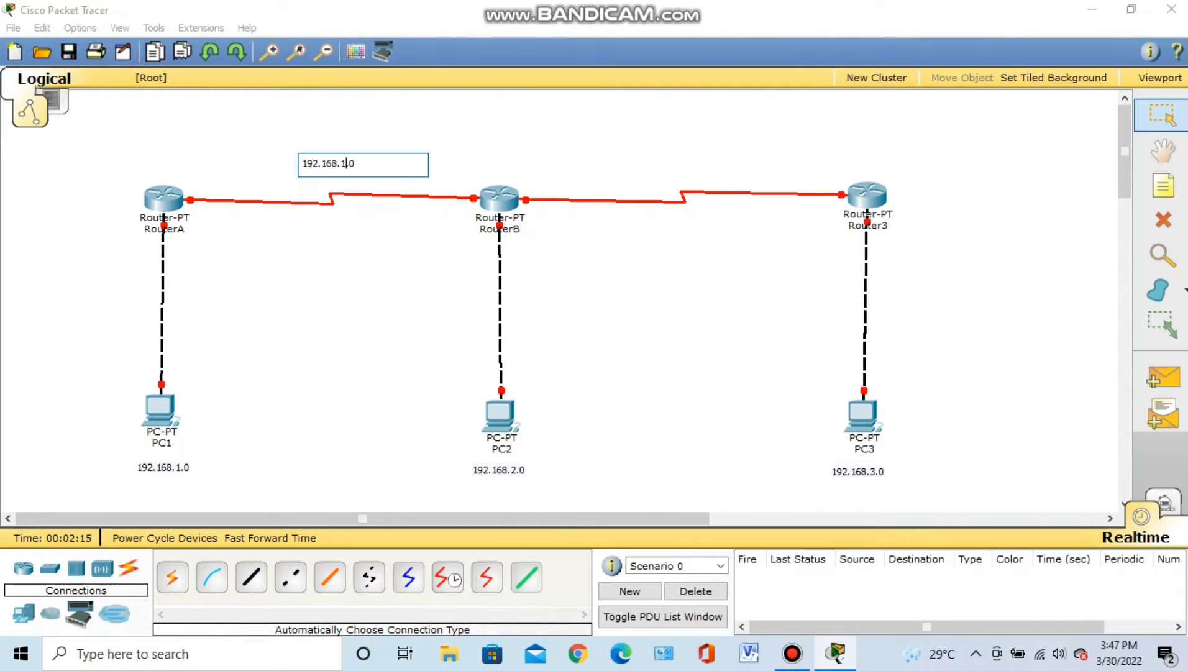
pyautogui.press('BackSpace')
pyautogui.write('4')
pyautogui.press('Return')
# Place another address note above the RouterB–Router3 link and change its text to 192.168.5.0
pyautogui.moveTo(163, 467); pyautogui.dragTo(694, 166)
pyautogui.press('Left')
pyautogui.press('BackSpace')
pyautogui.press('BackSpace')
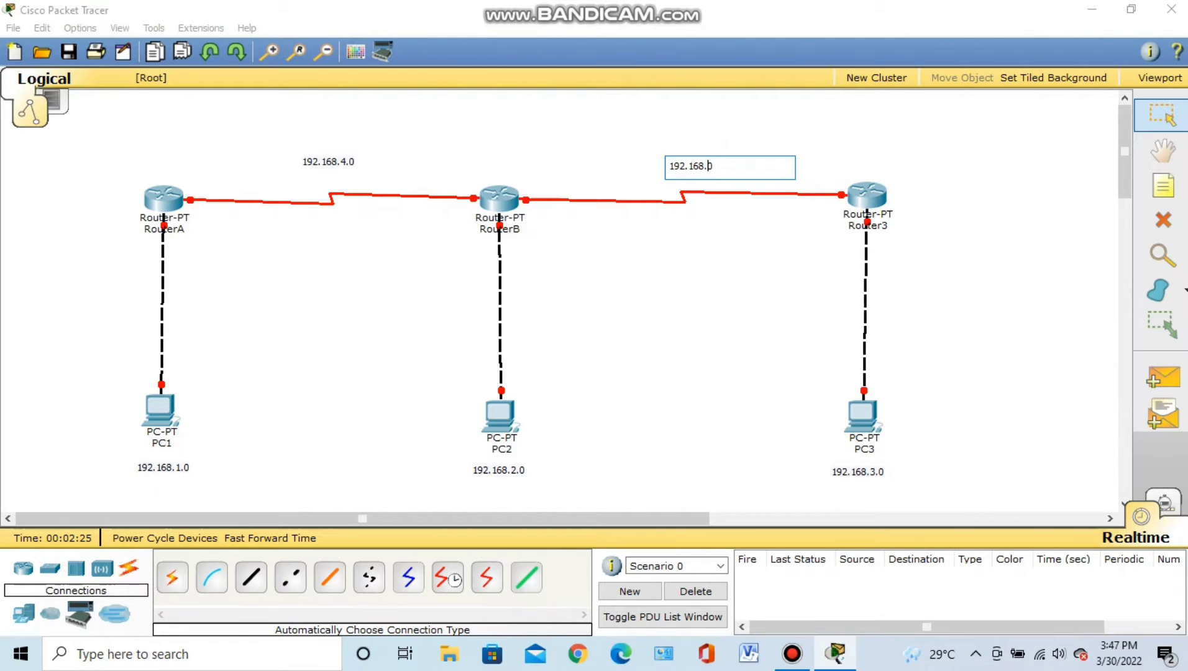
pyautogui.write('5.')
pyautogui.press('Escape')
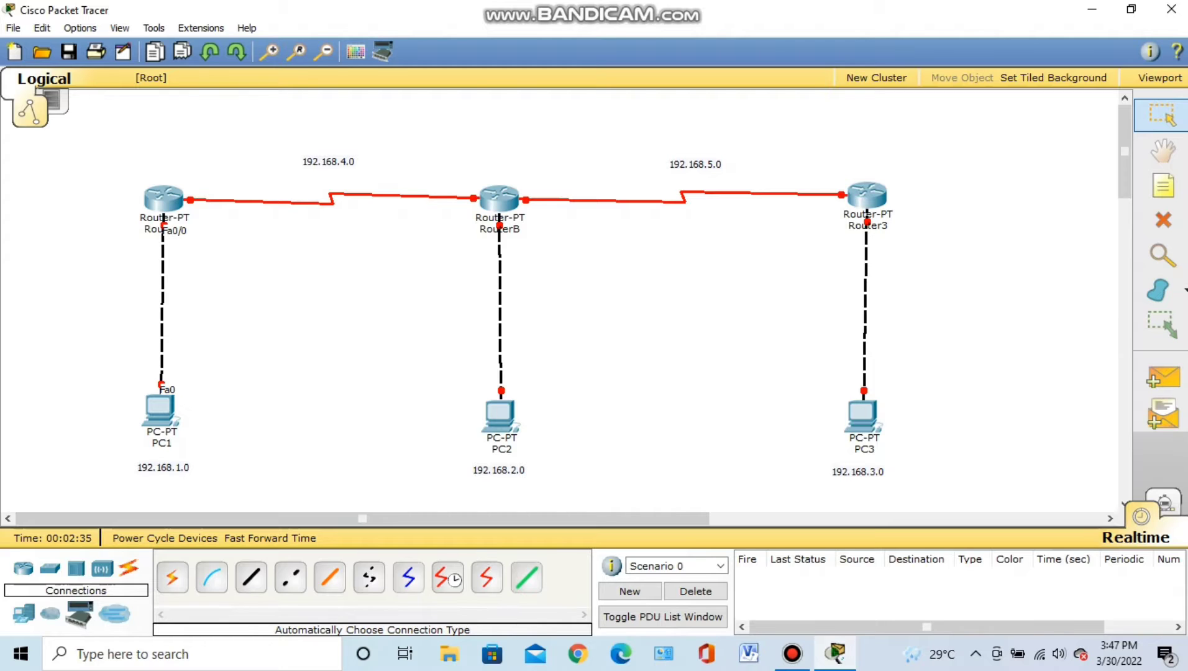
# Turn on RouterA's FastEthernet0/0 port and assign it IP address 192.168.1.1 with subnet mask 255.255.255.0
pyautogui.click(163, 197)
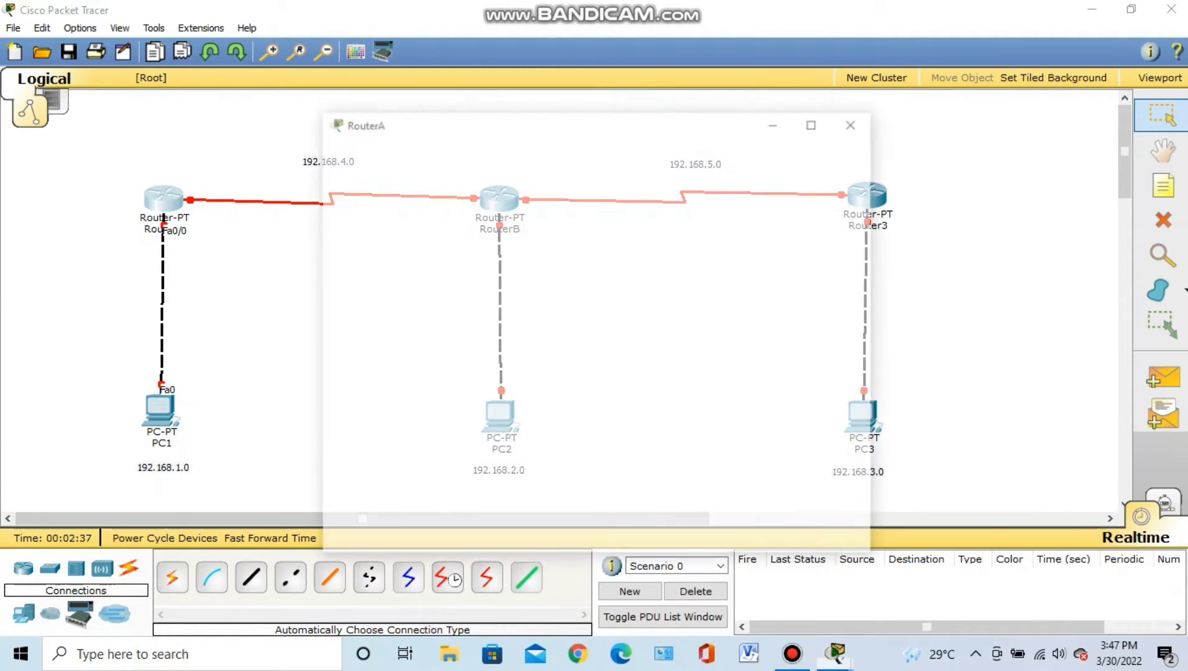
pyautogui.click(405, 145)
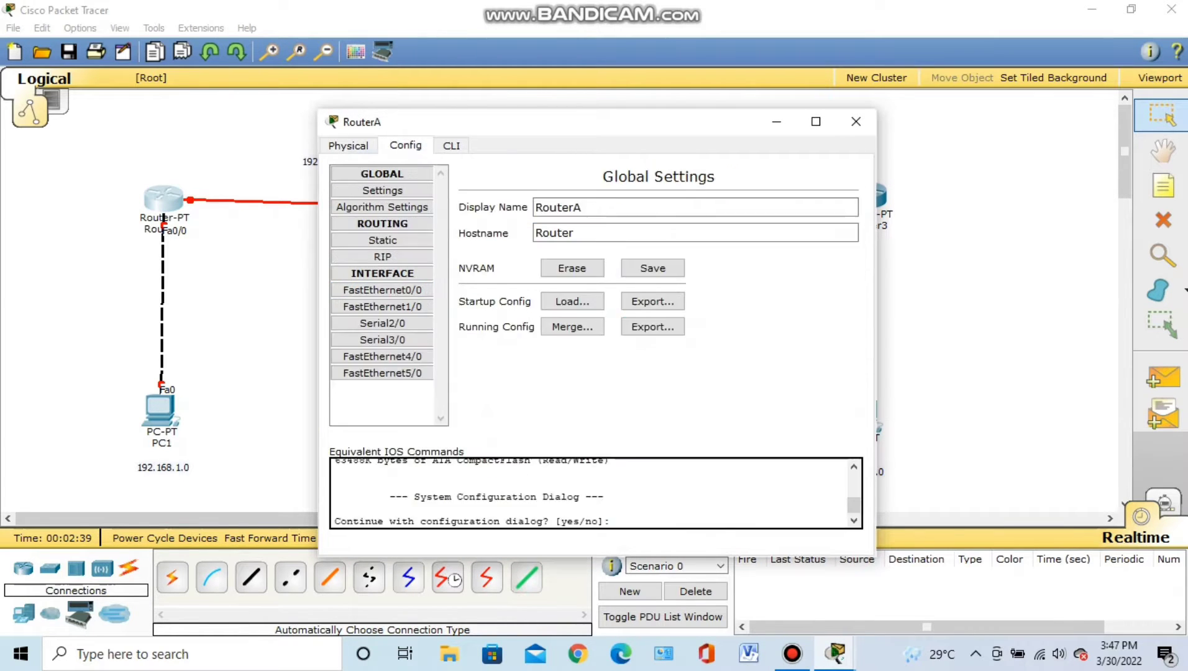
pyautogui.click(382, 290)
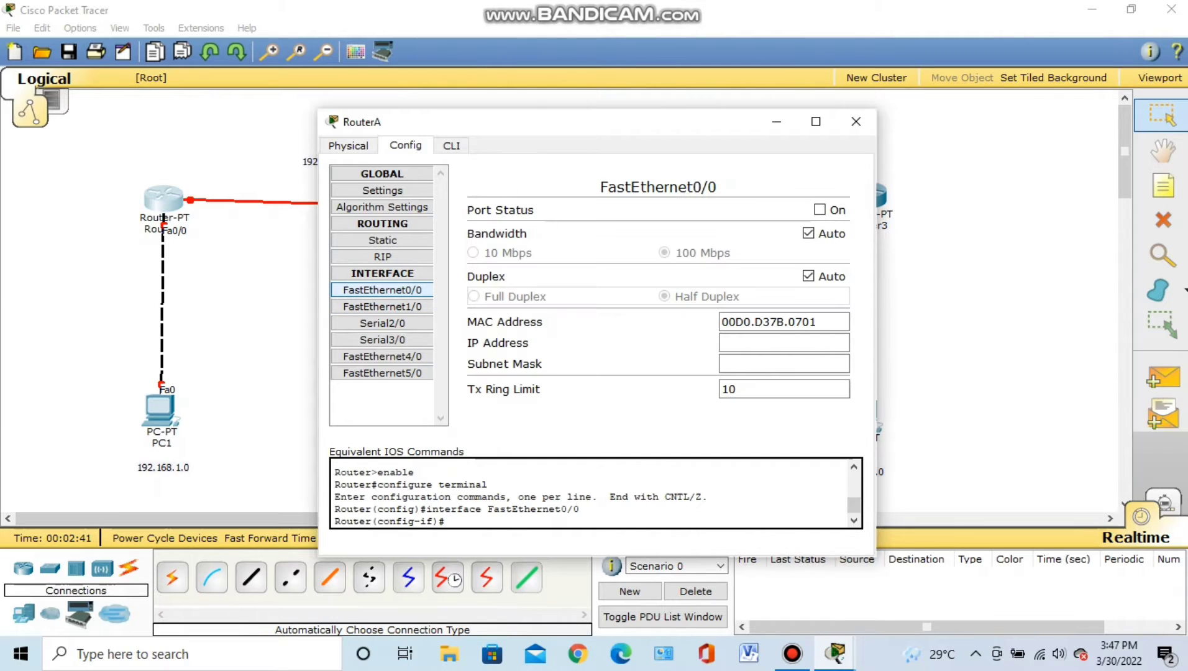
pyautogui.click(820, 209)
pyautogui.click(783, 343)
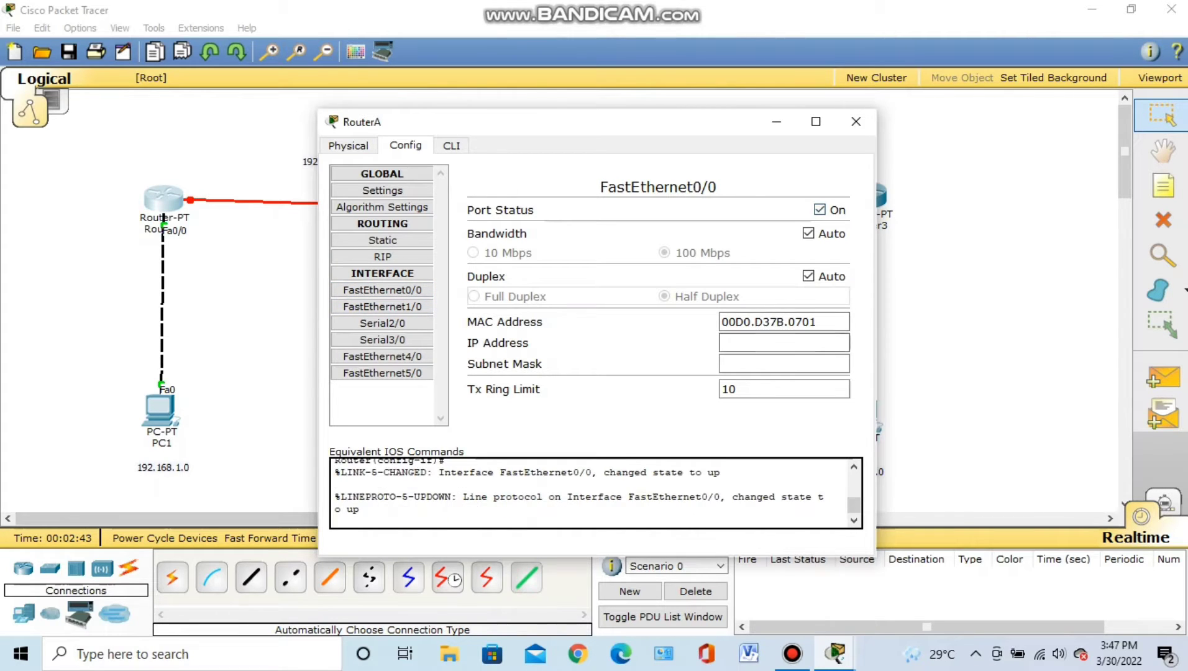
pyautogui.write('192')
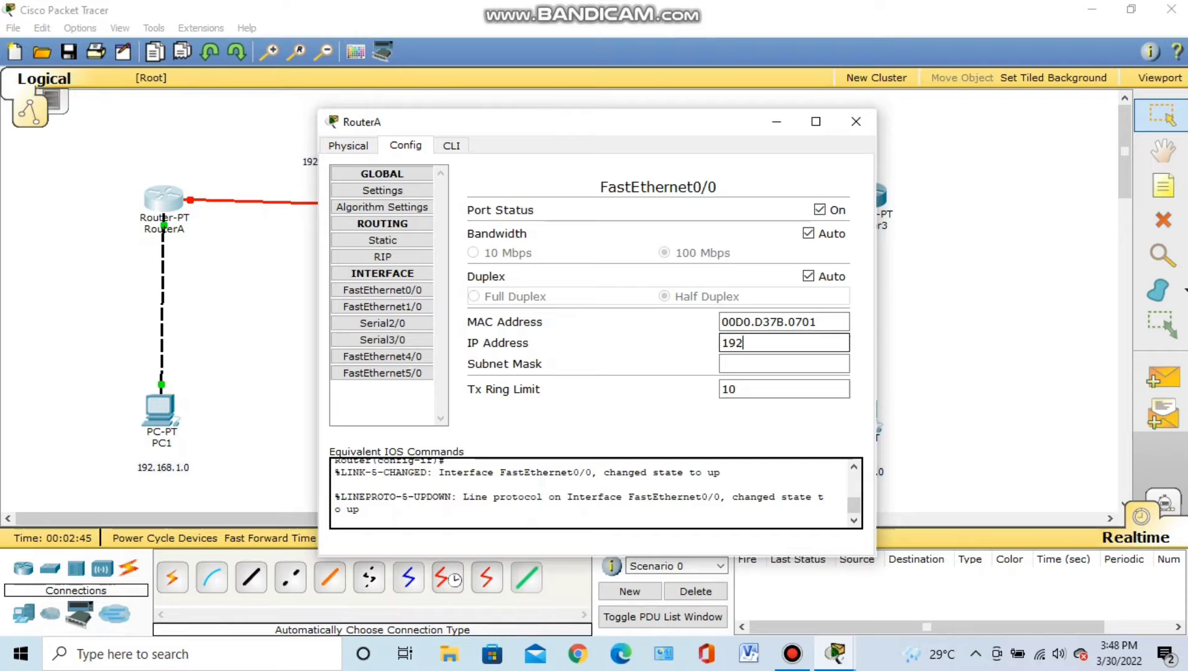
pyautogui.write('.168.1.1')
pyautogui.hotkey('ctrl', 'a')
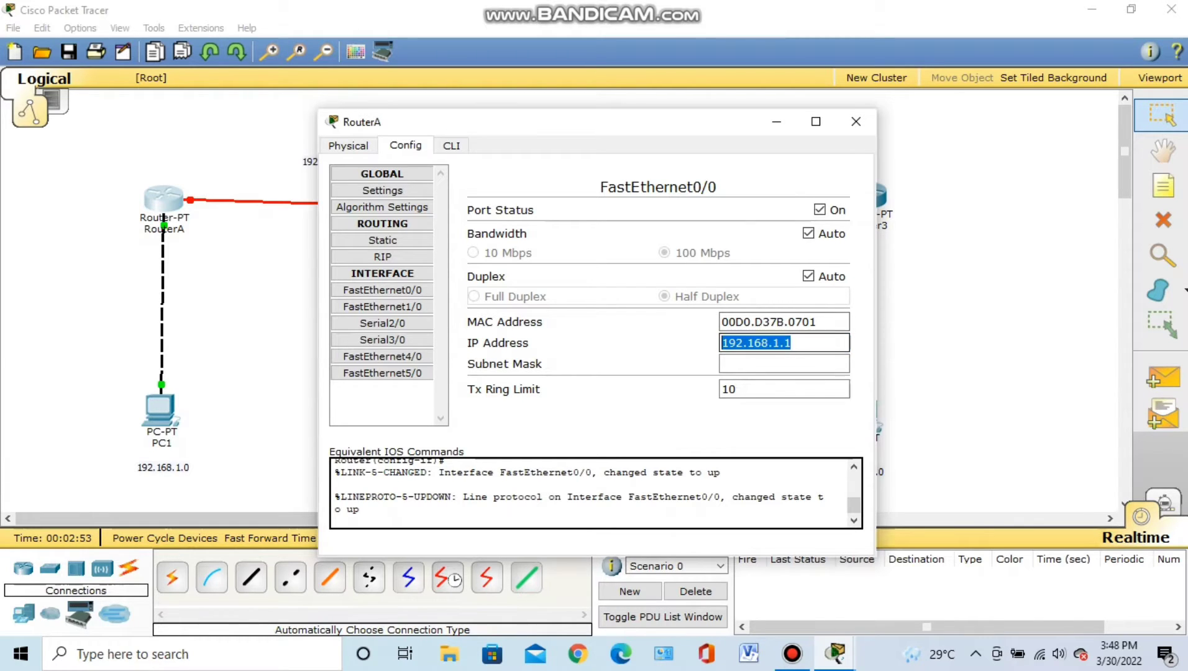
pyautogui.press('Tab')
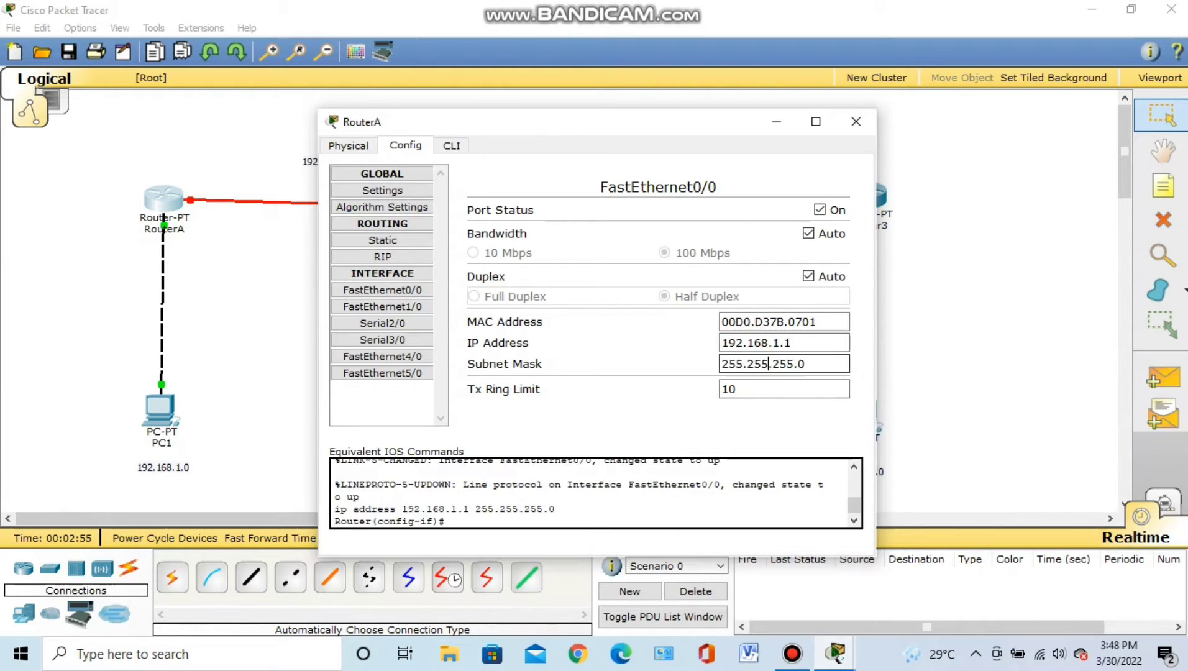
pyautogui.press('Escape')
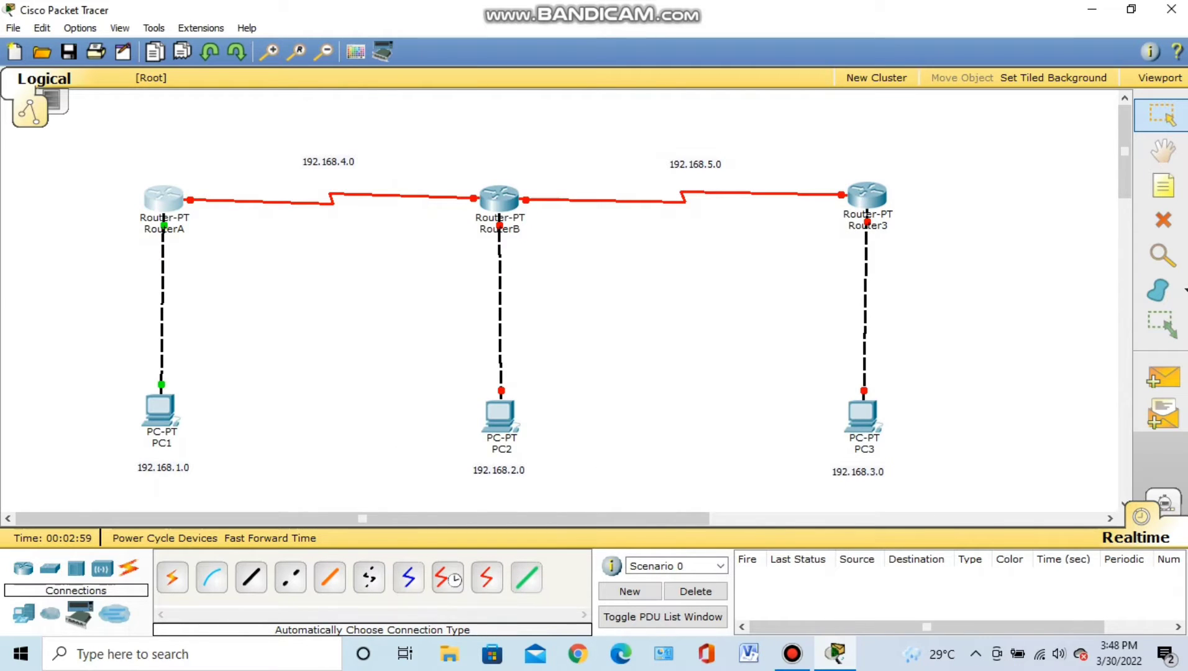
# Turn on RouterB's FastEthernet0/0 port and assign it IP address 192.168.2.1 with subnet mask 255.255.255.0
pyautogui.click(499, 198)
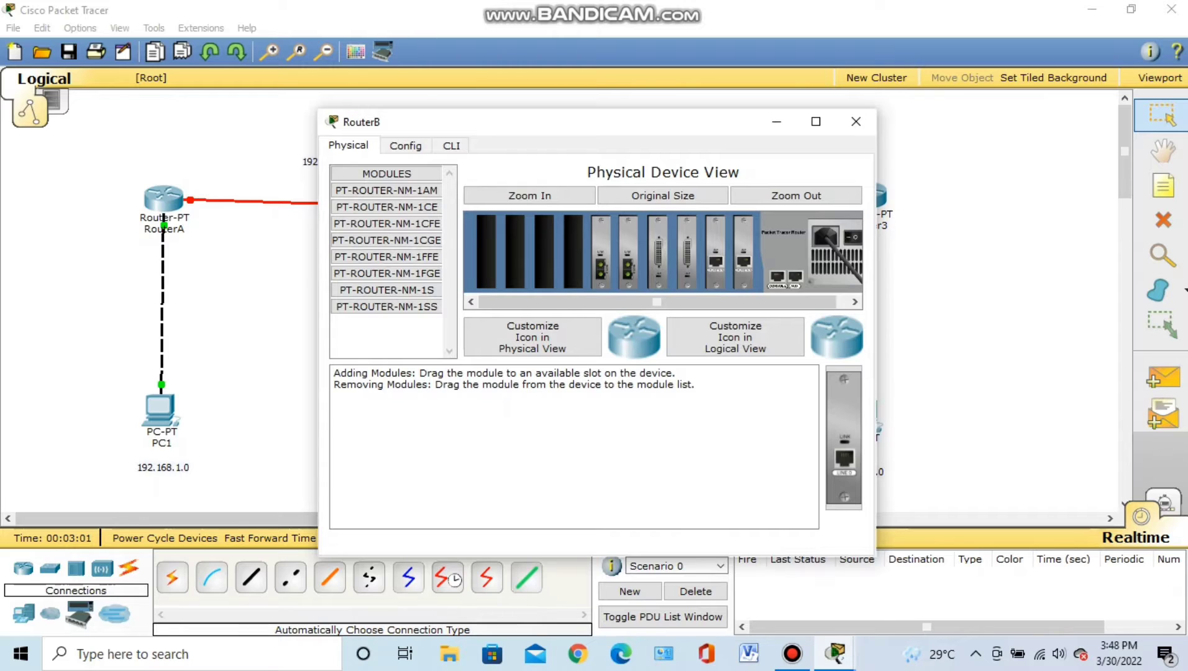
pyautogui.click(405, 146)
pyautogui.click(382, 289)
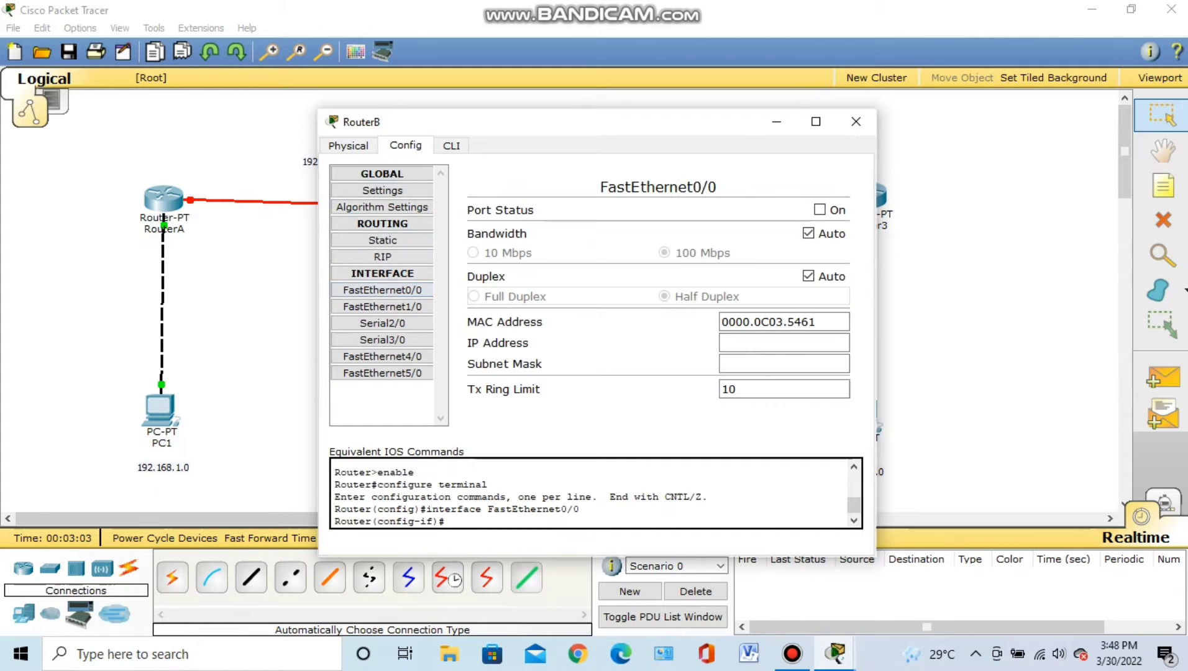
pyautogui.click(820, 210)
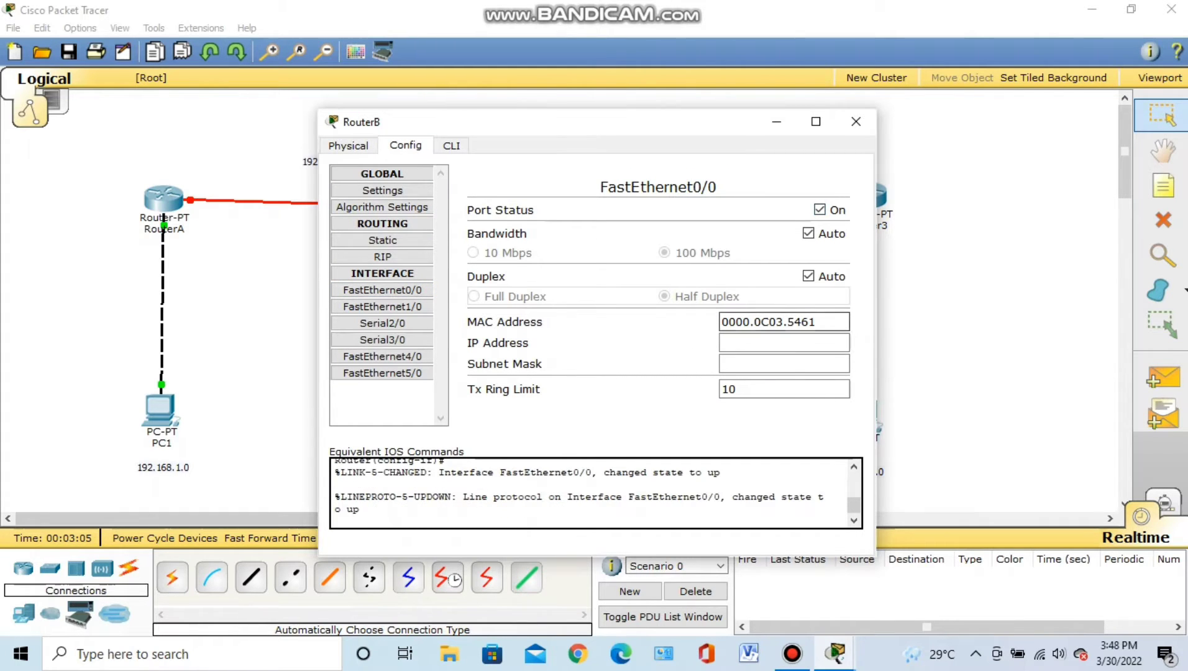
pyautogui.click(784, 343)
pyautogui.write('192.168.1.1')
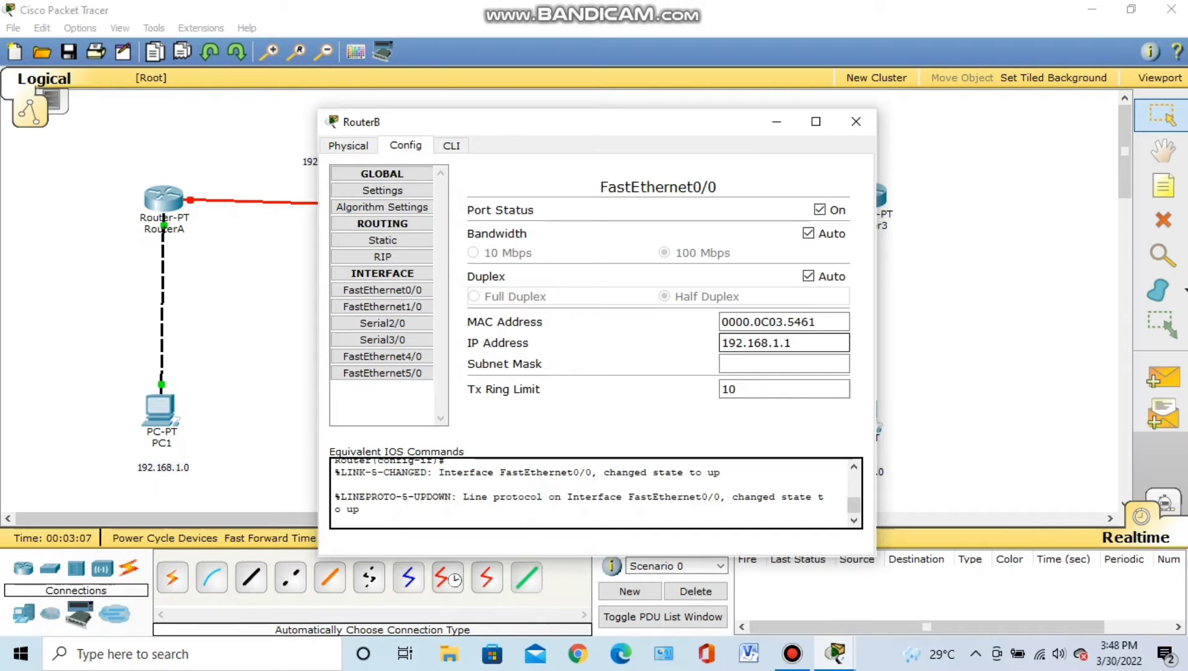
pyautogui.press('BackSpace')
pyautogui.press('BackSpace')
pyautogui.press('BackSpace')
pyautogui.write('2.1')
pyautogui.click(763, 364)
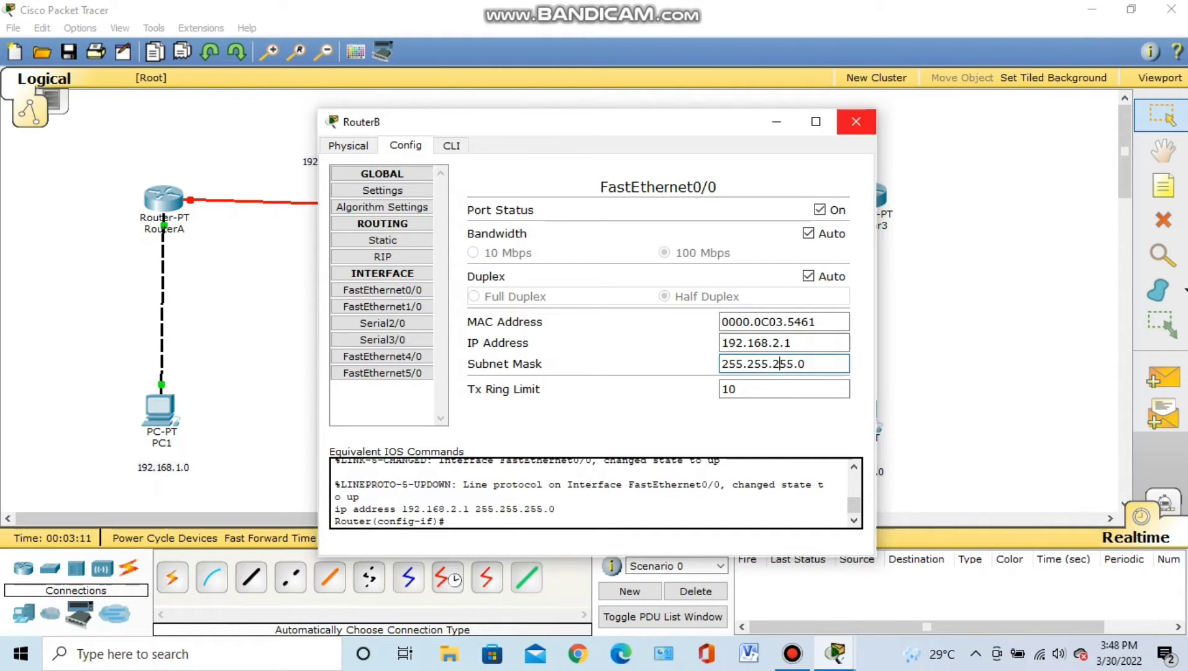
pyautogui.click(855, 121)
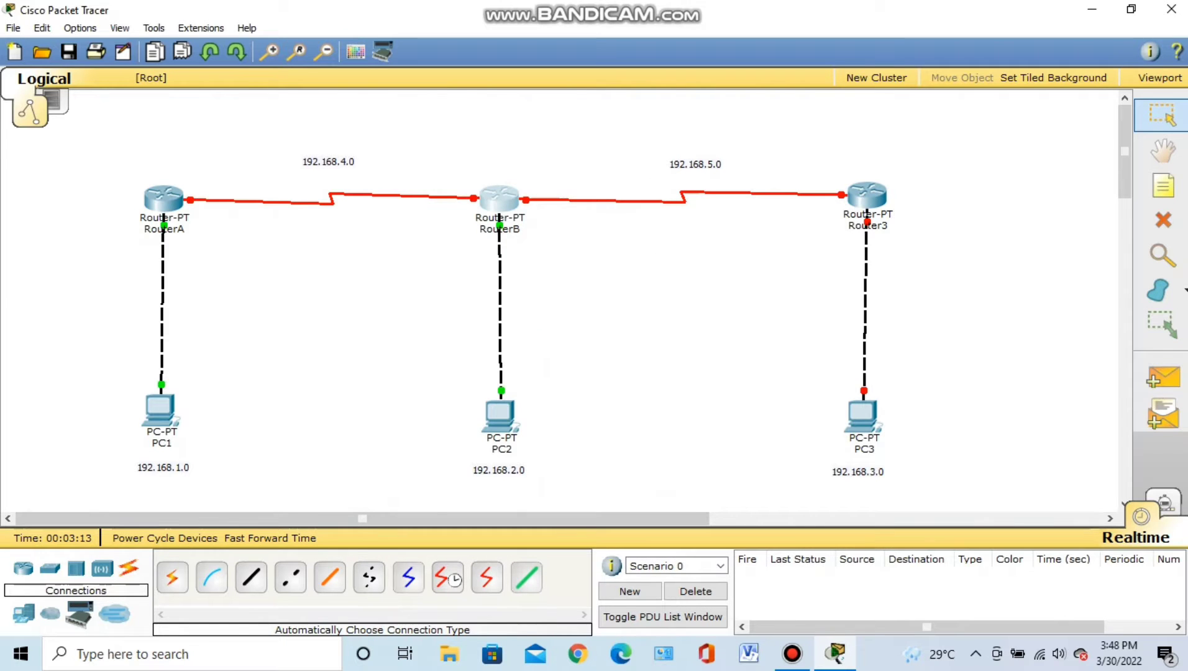
# Turn on Router3's FastEthernet0/0 port and assign it IP address 192.168.3.1 with the default subnet mask
pyautogui.click(867, 196)
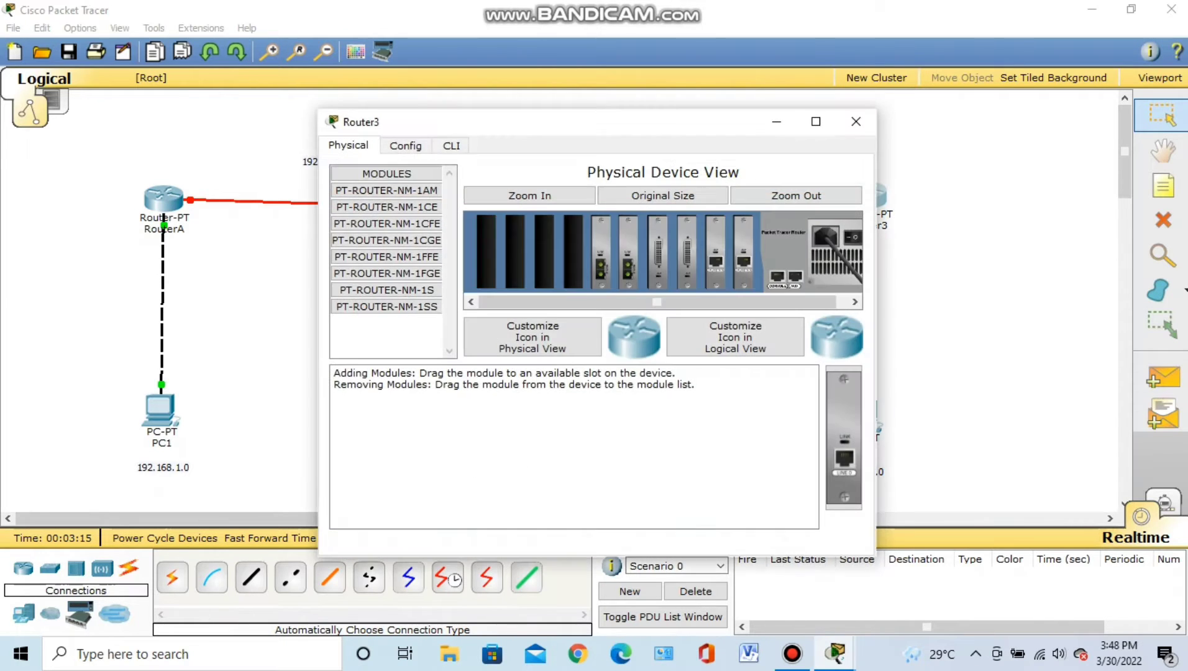
pyautogui.click(405, 145)
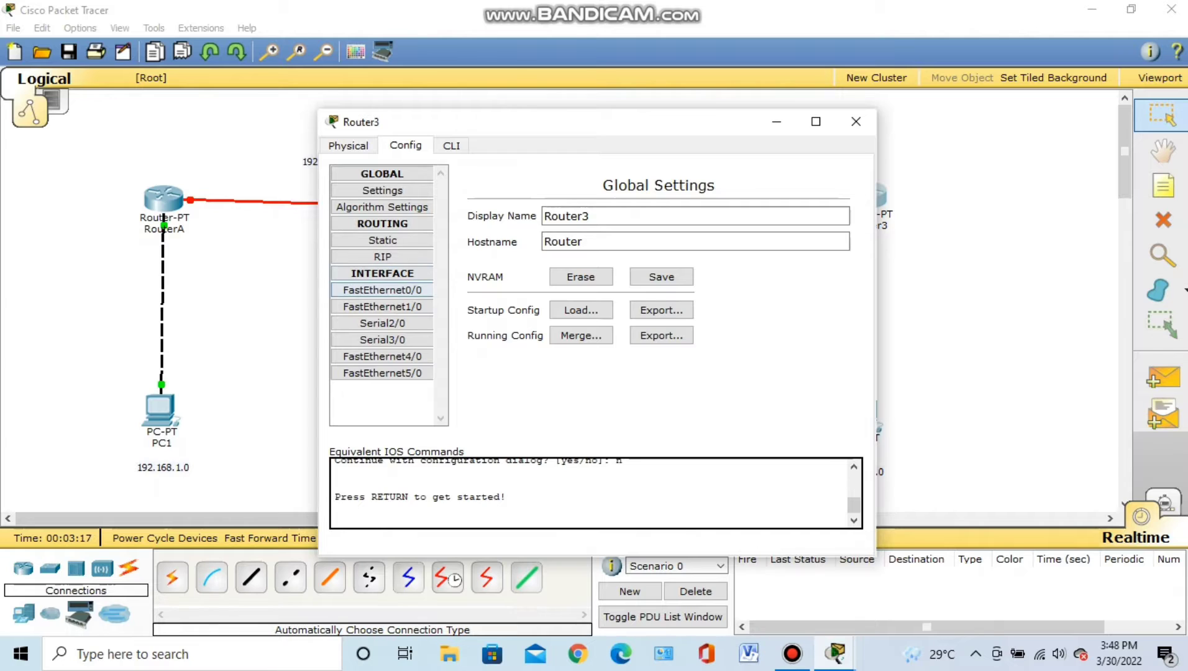
pyautogui.click(382, 289)
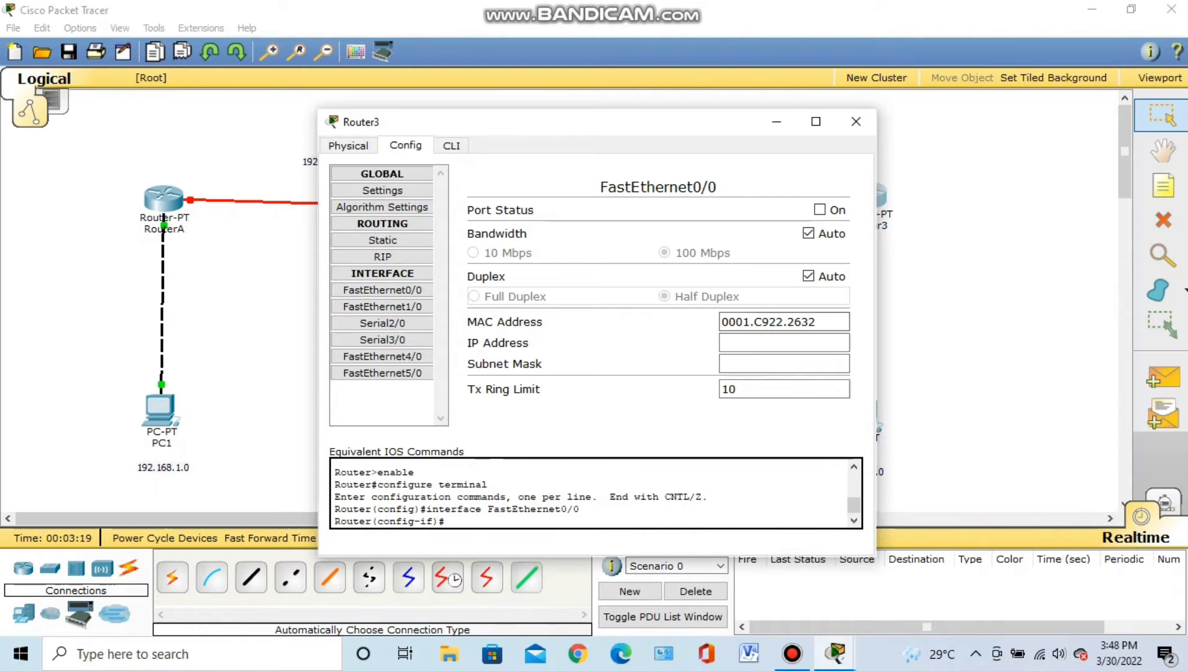
pyautogui.click(820, 210)
pyautogui.click(784, 342)
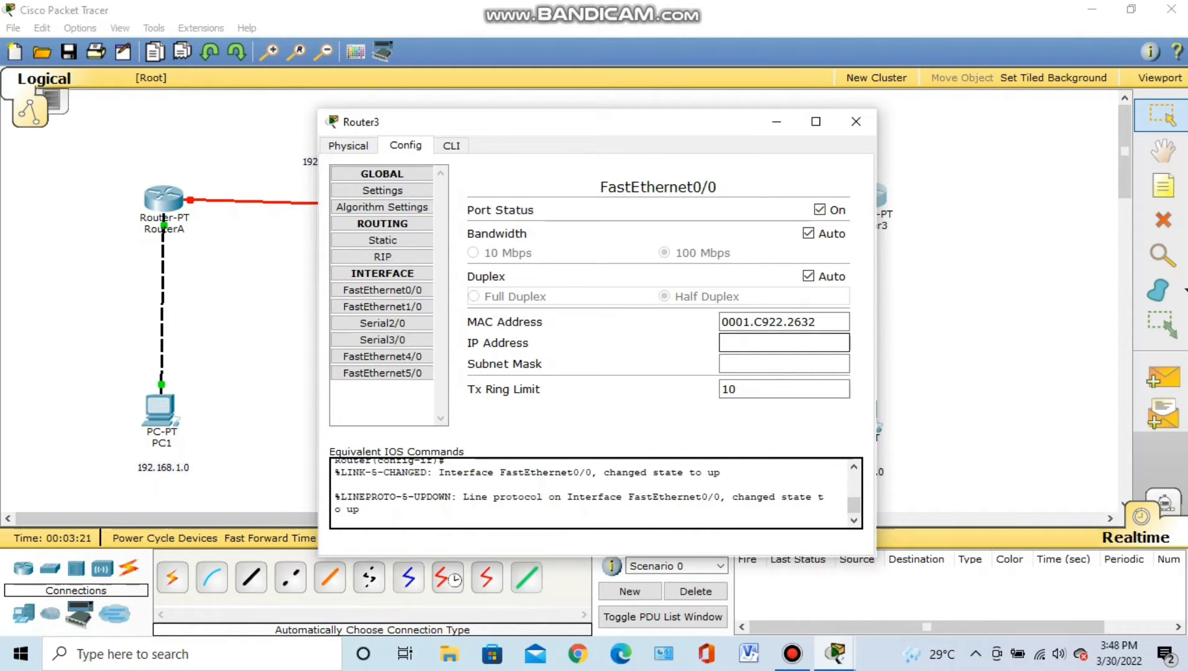
pyautogui.write('192.168.1.1')
pyautogui.click(779, 342)
pyautogui.press('BackSpace')
pyautogui.write('3')
pyautogui.click(763, 363)
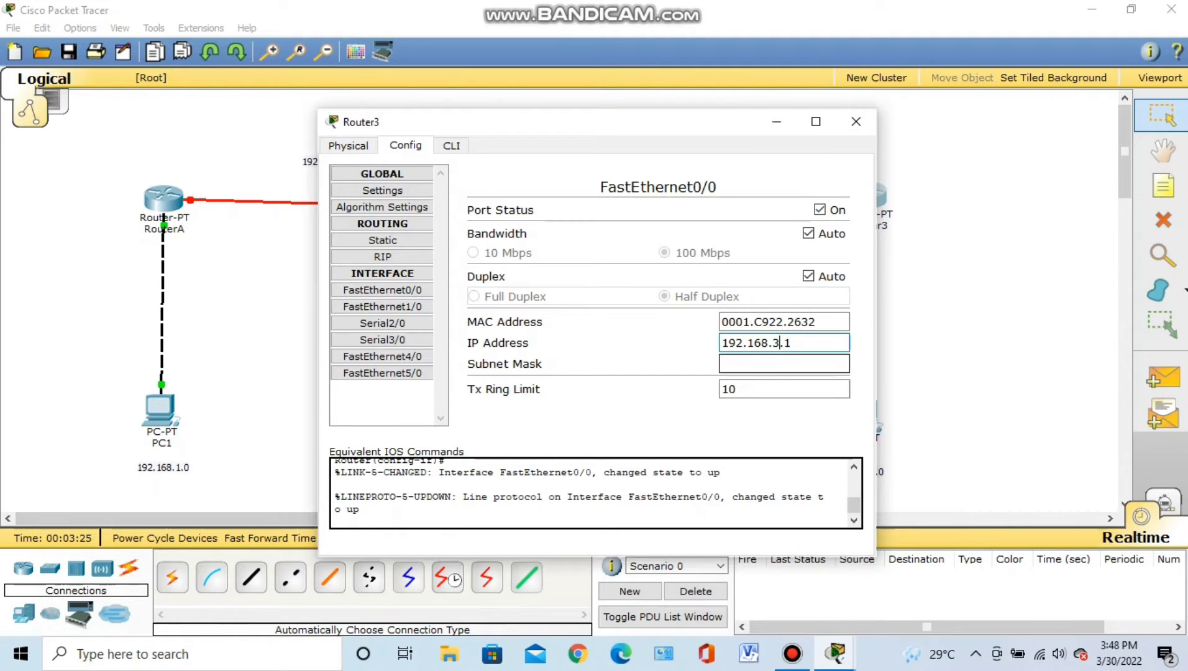
pyautogui.click(855, 121)
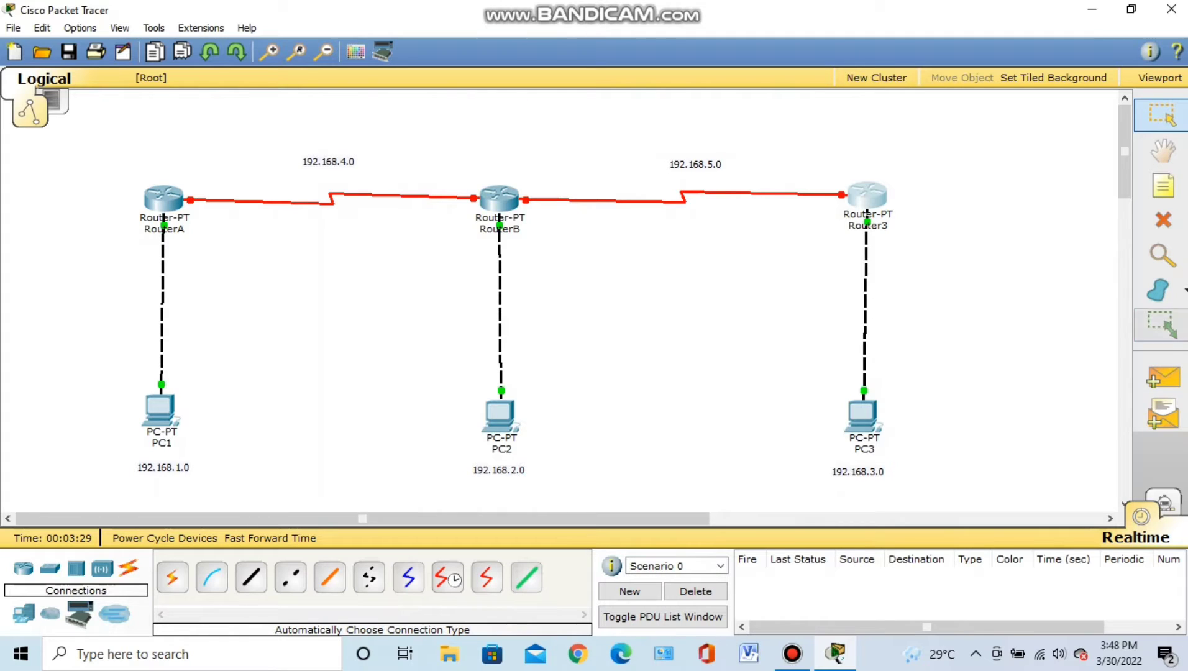
# Test connectivity with a simple PDU from PC3 to Router3, and try to send another one from PC2
pyautogui.click(1162, 377)
pyautogui.click(862, 415)
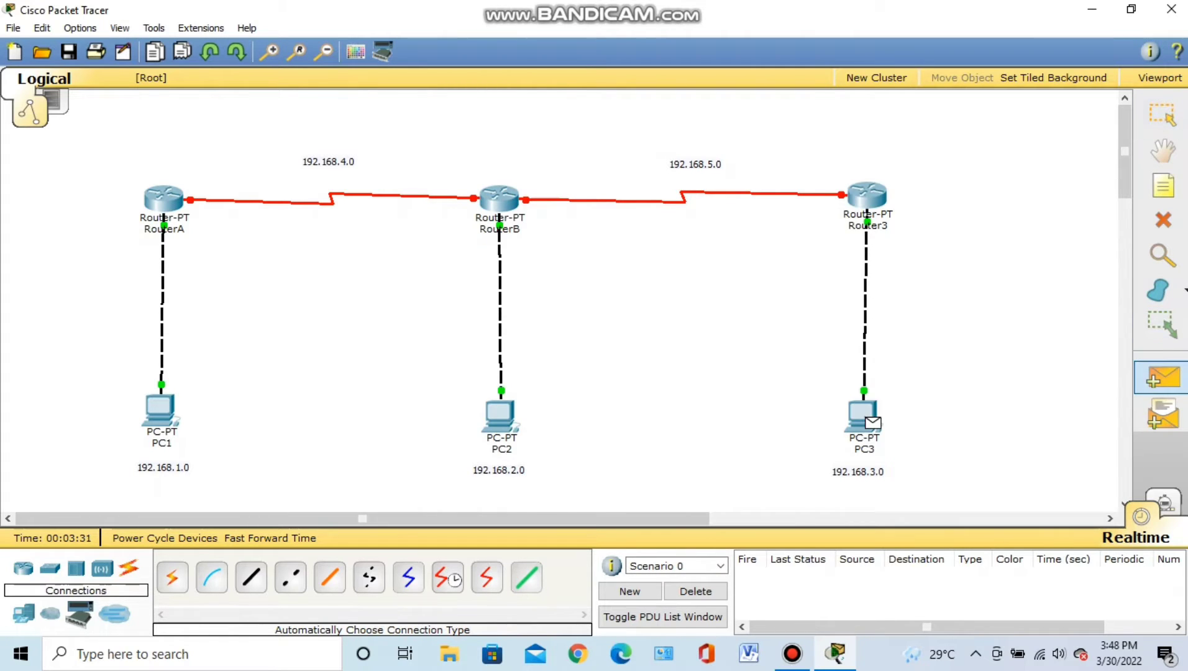
pyautogui.click(867, 196)
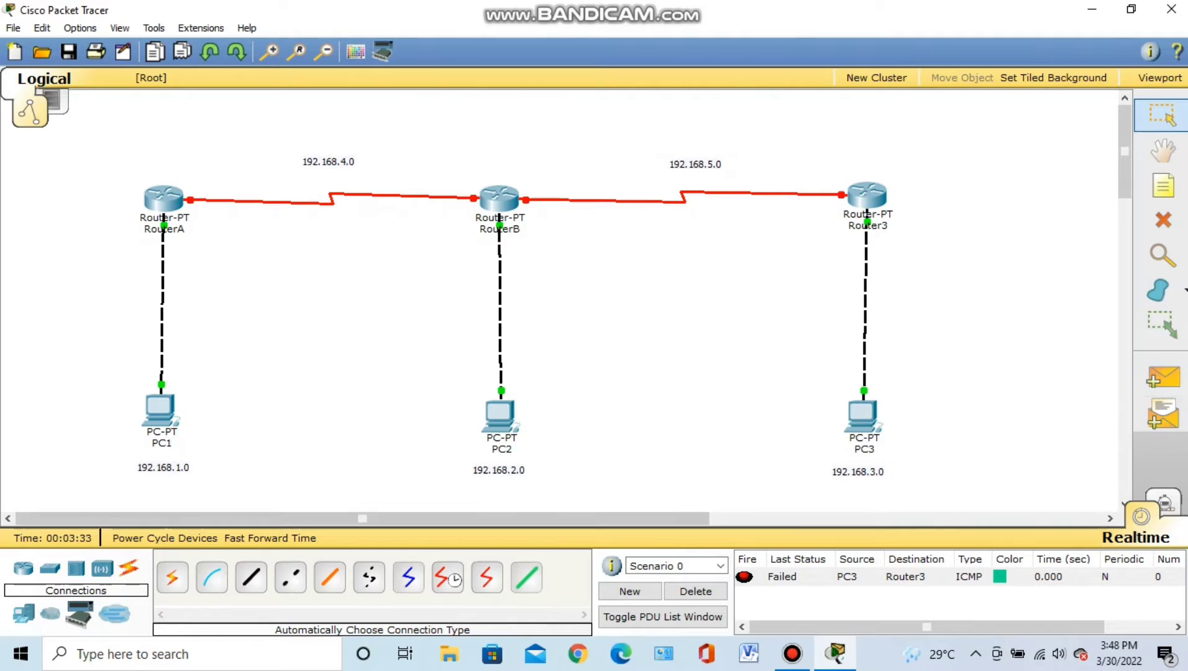
pyautogui.click(1162, 377)
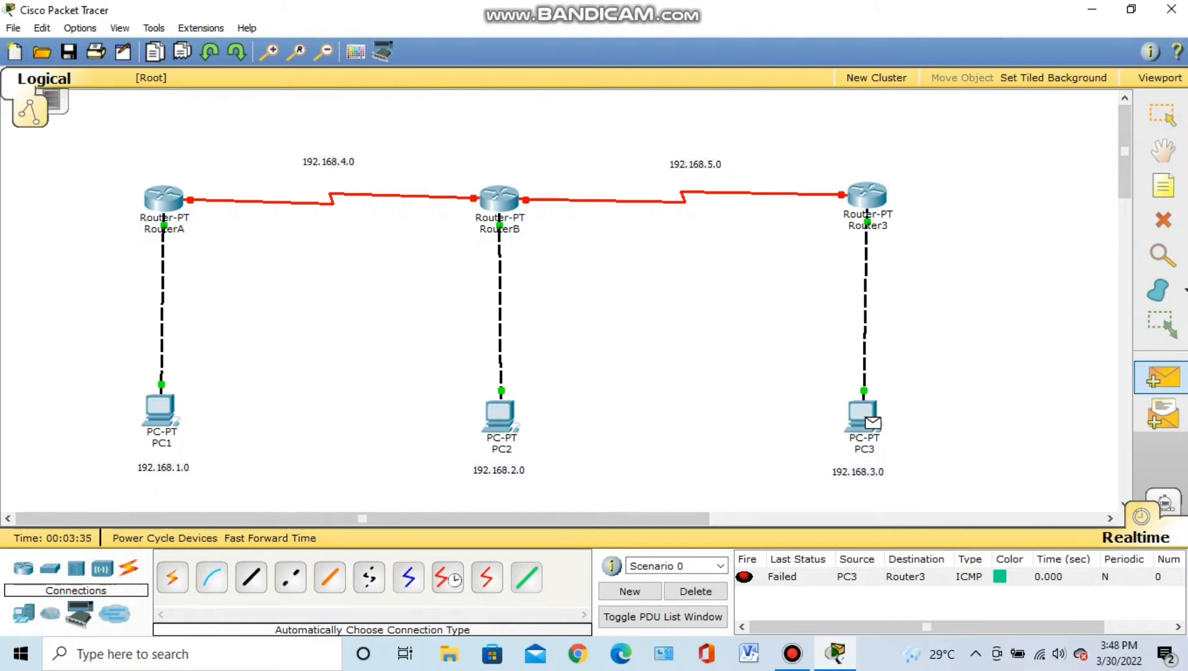
pyautogui.click(500, 416)
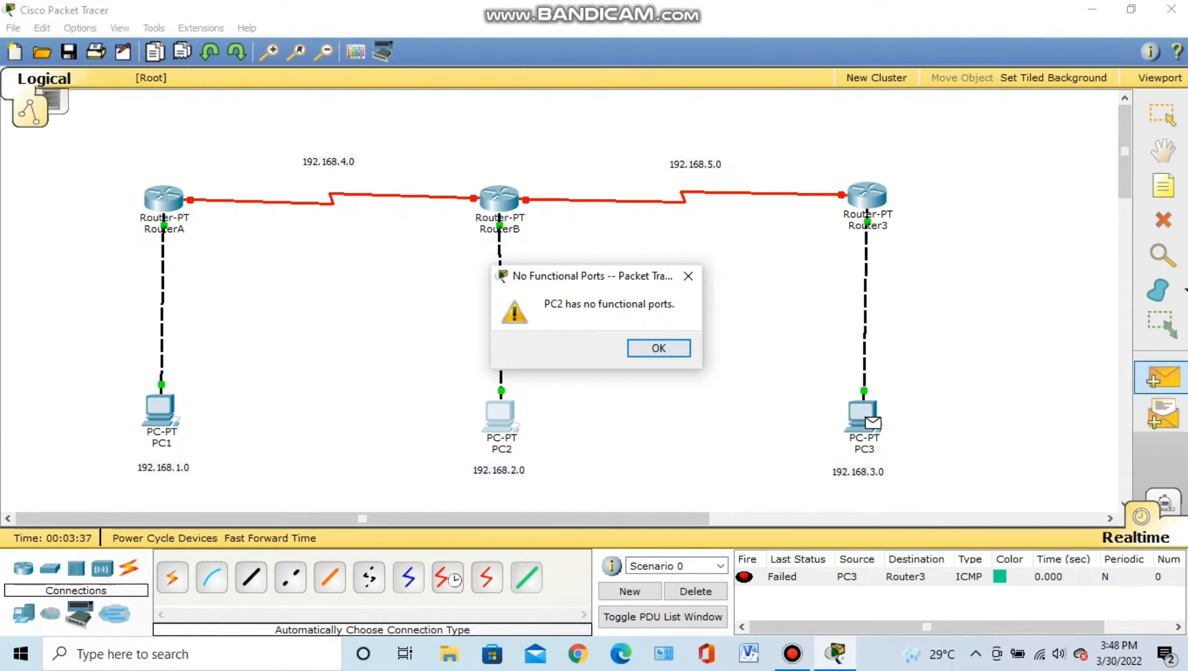
pyautogui.press('Return')
pyautogui.press('Escape')
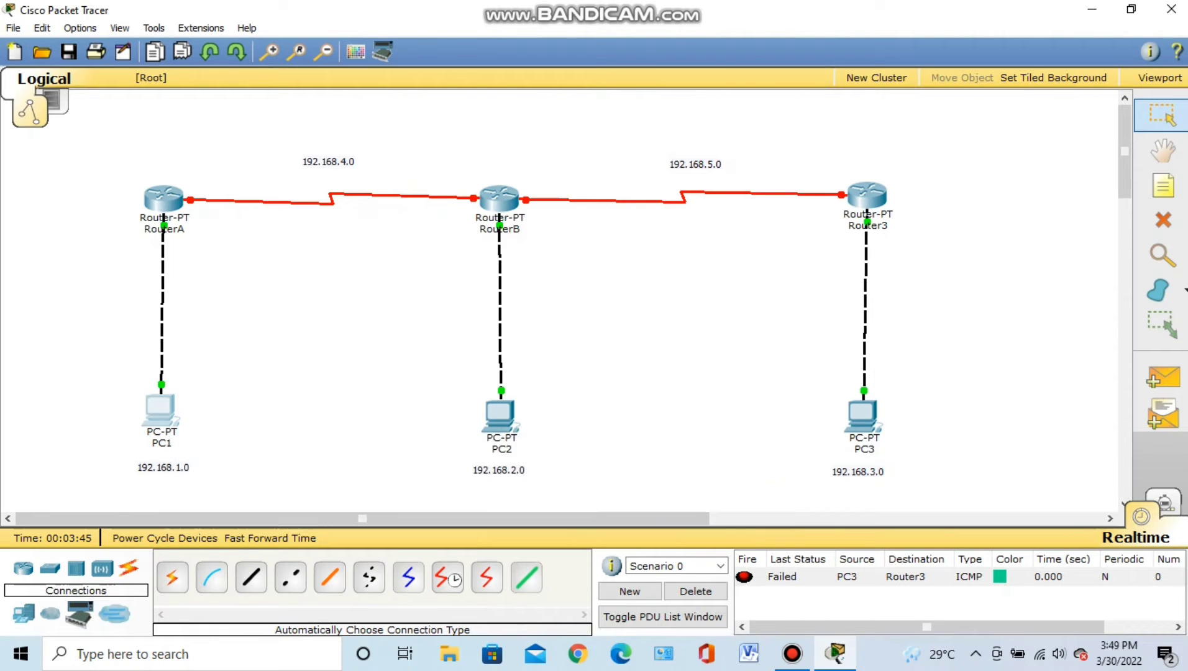
# Give PC1 the static IP address 192.168.1.2, subnet mask 255.255.255.0 and default gateway 192.168.1.1
pyautogui.click(160, 408)
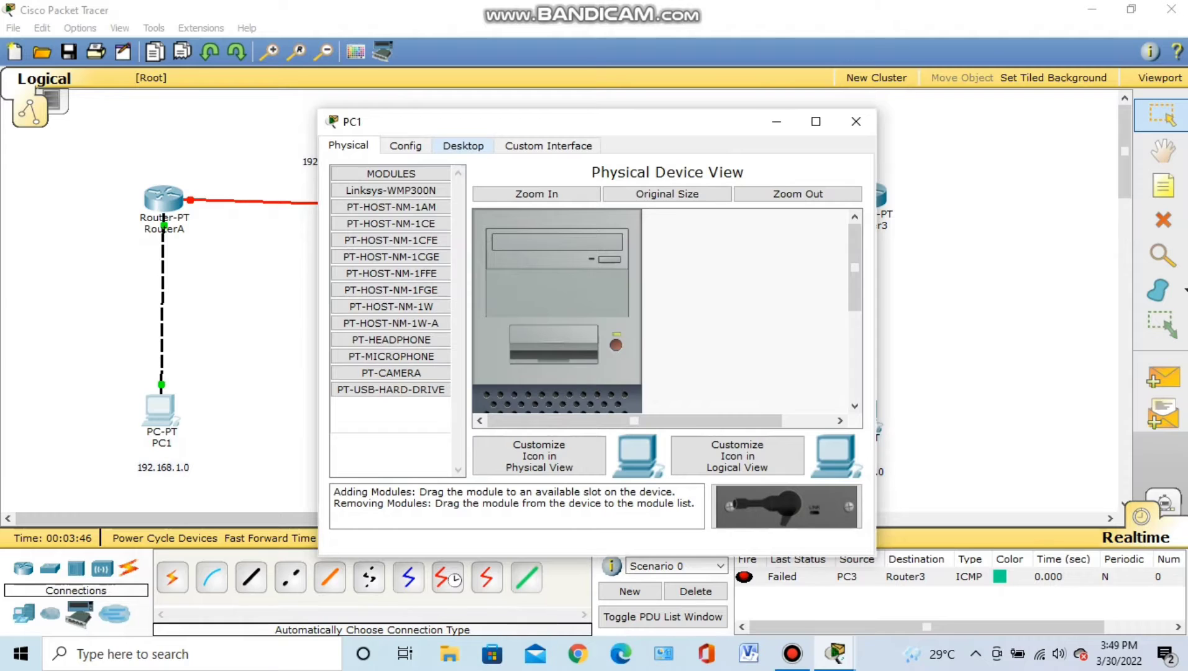
pyautogui.click(463, 145)
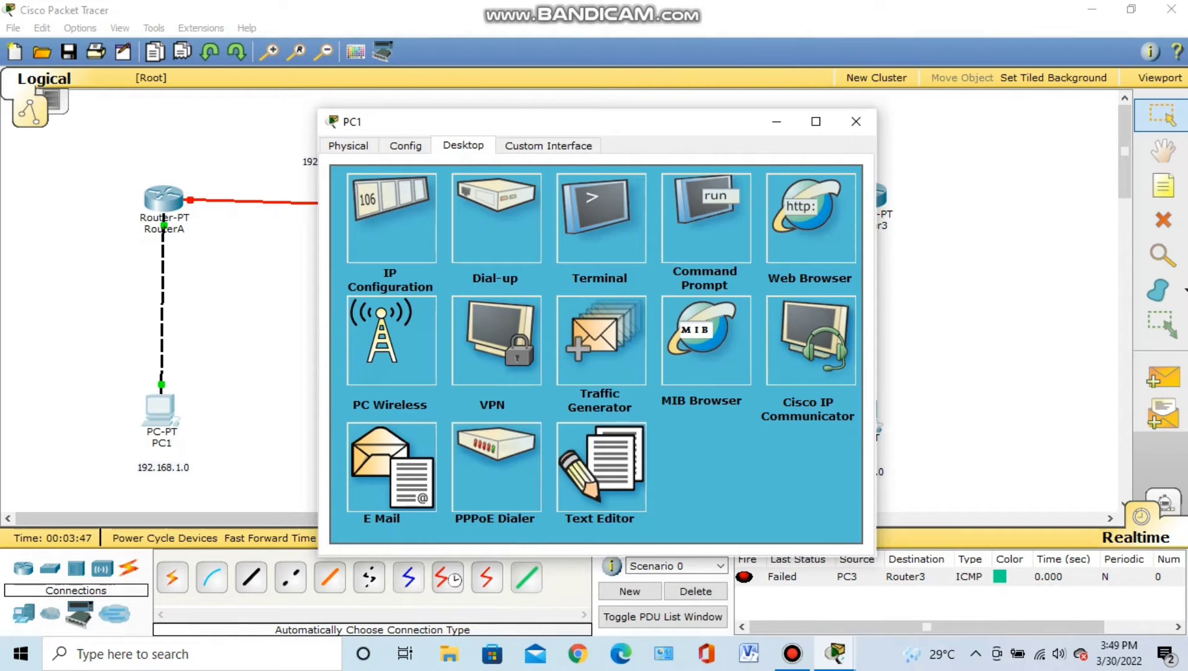
pyautogui.click(392, 217)
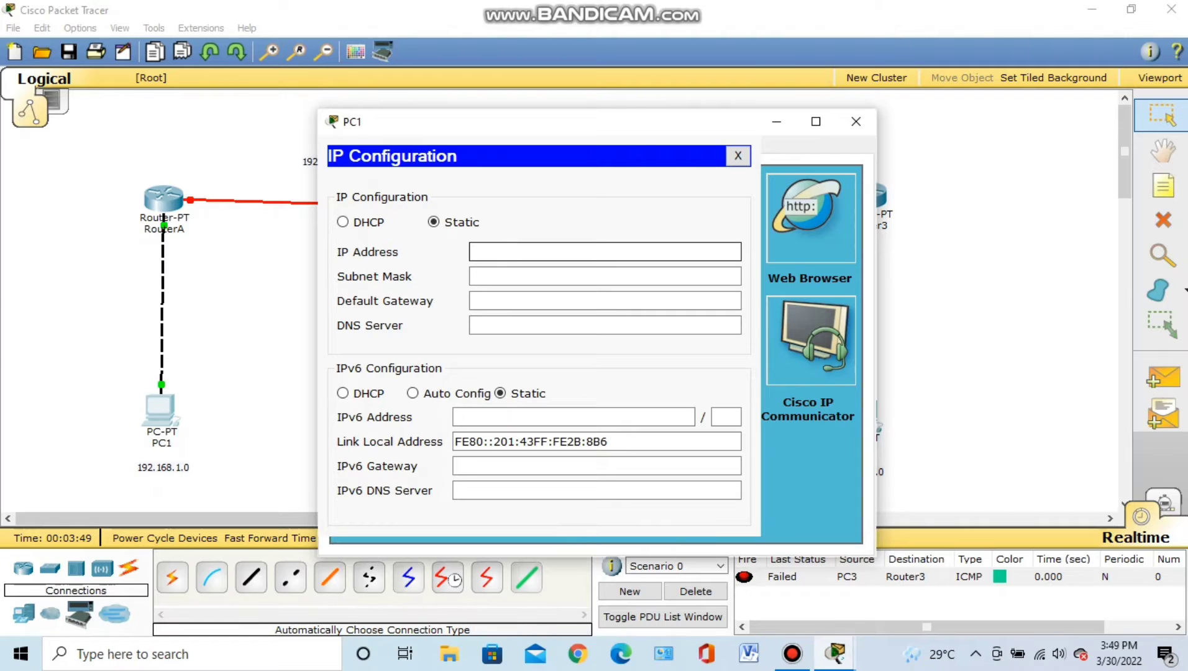
pyautogui.write('192.168.1.1')
pyautogui.press('BackSpace')
pyautogui.press('BackSpace')
pyautogui.press('BackSpace')
pyautogui.write('1.2')
pyautogui.press('Tab')
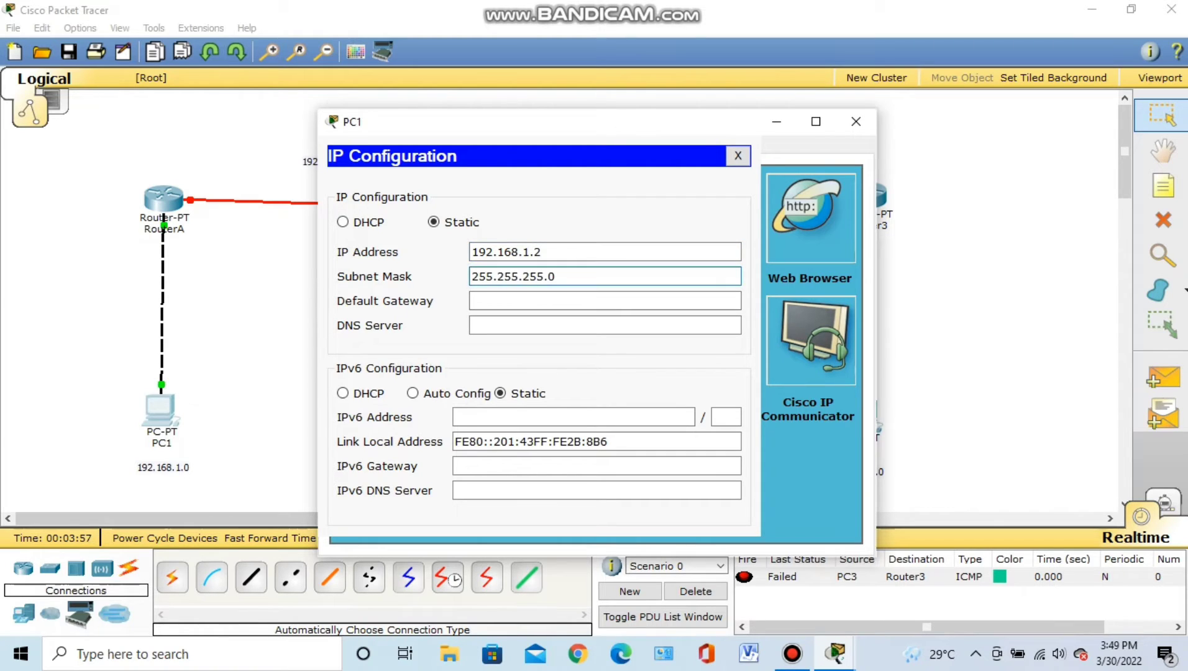
pyautogui.press('Tab')
pyautogui.write('192.168.1.1')
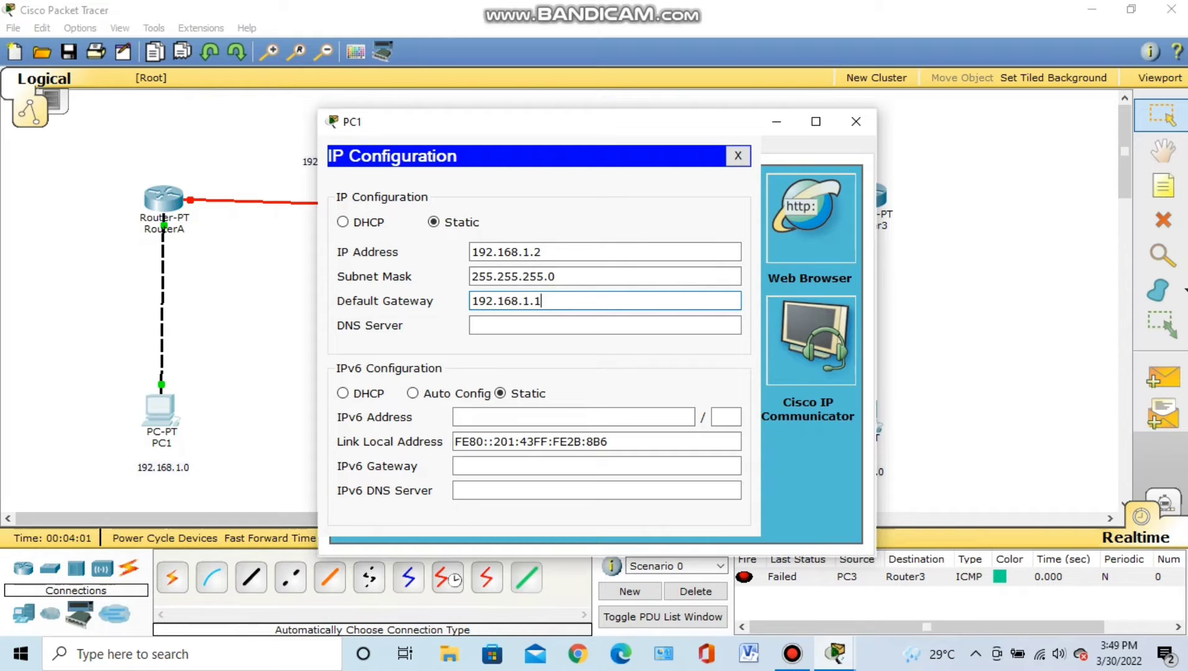
pyautogui.click(856, 122)
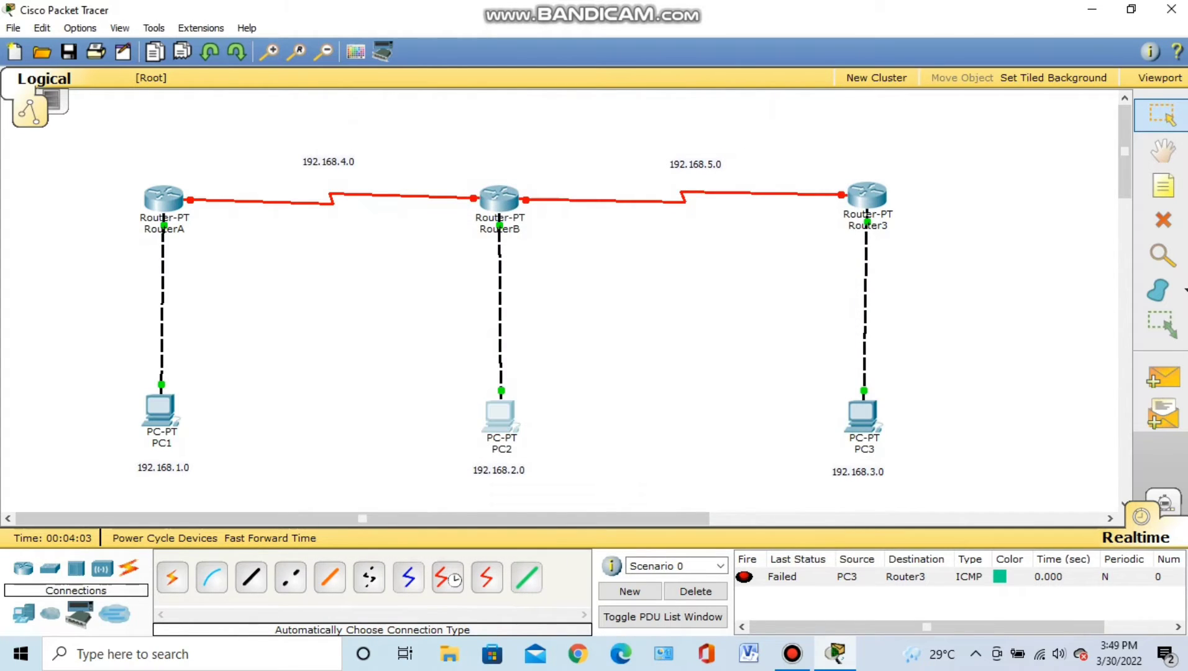
# Give PC2 the static IP address 192.168.2.2, subnet mask 255.255.255.0 and default gateway 192.168.2.1
pyautogui.click(500, 414)
pyautogui.click(463, 145)
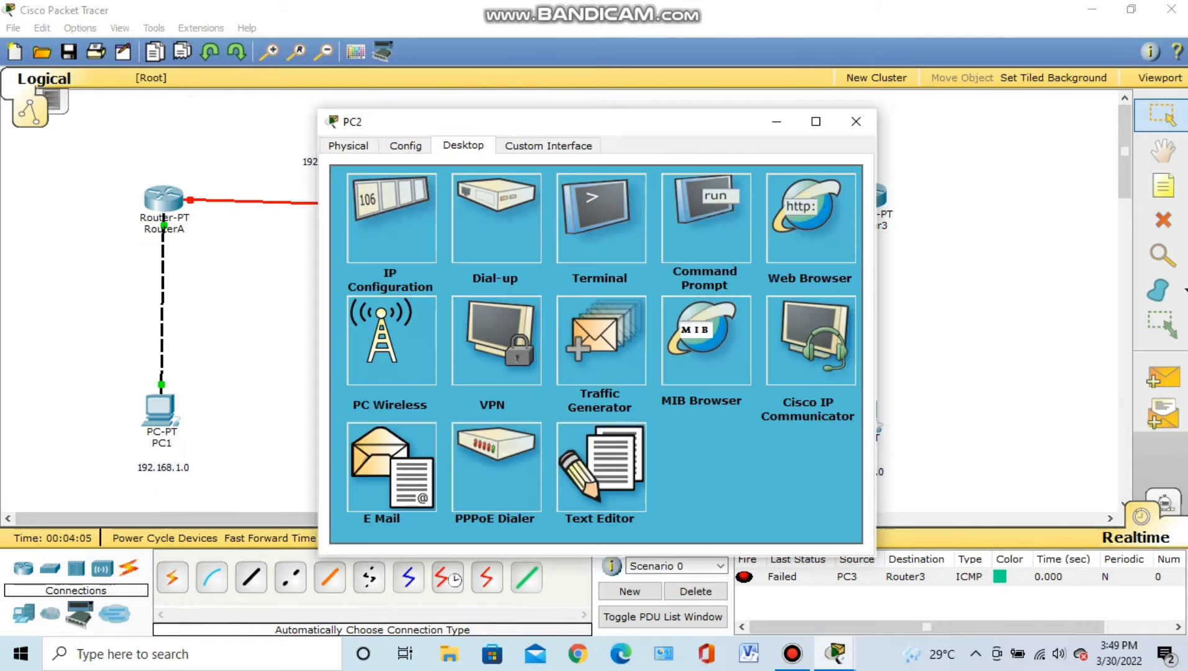
pyautogui.click(391, 224)
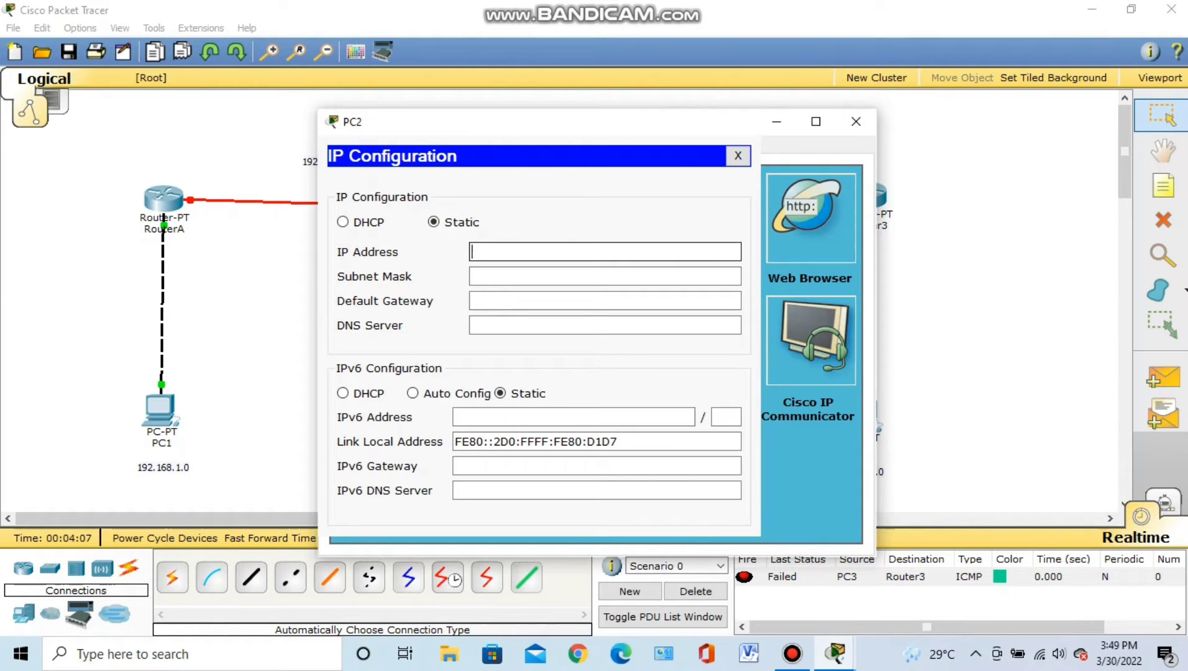
pyautogui.write('192.168.2.2')
pyautogui.click(605, 276)
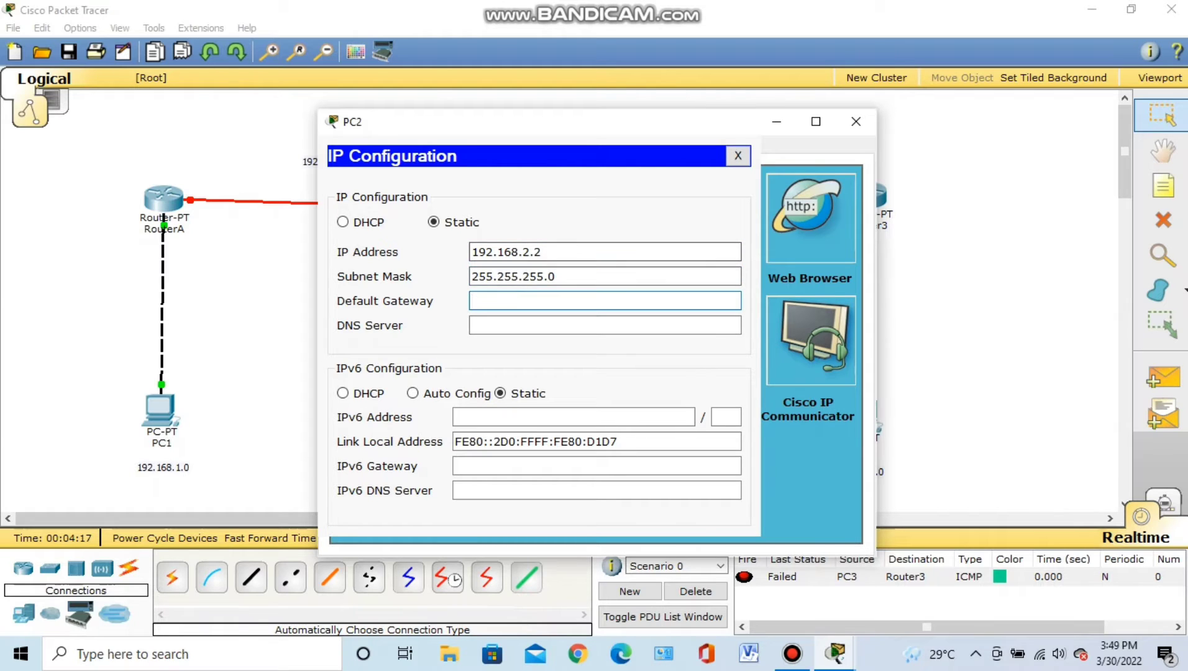
pyautogui.hotkey('shift', 'Home')
pyautogui.hotkey('ctrl', 'c')
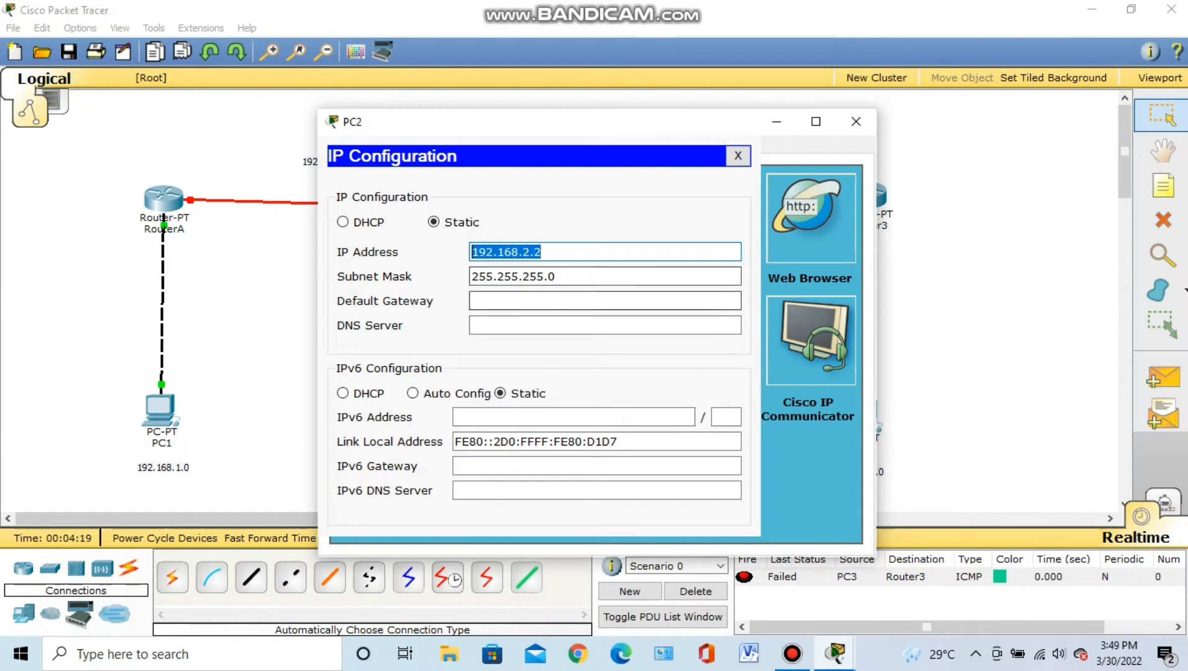
pyautogui.click(605, 300)
pyautogui.hotkey('ctrl', 'v')
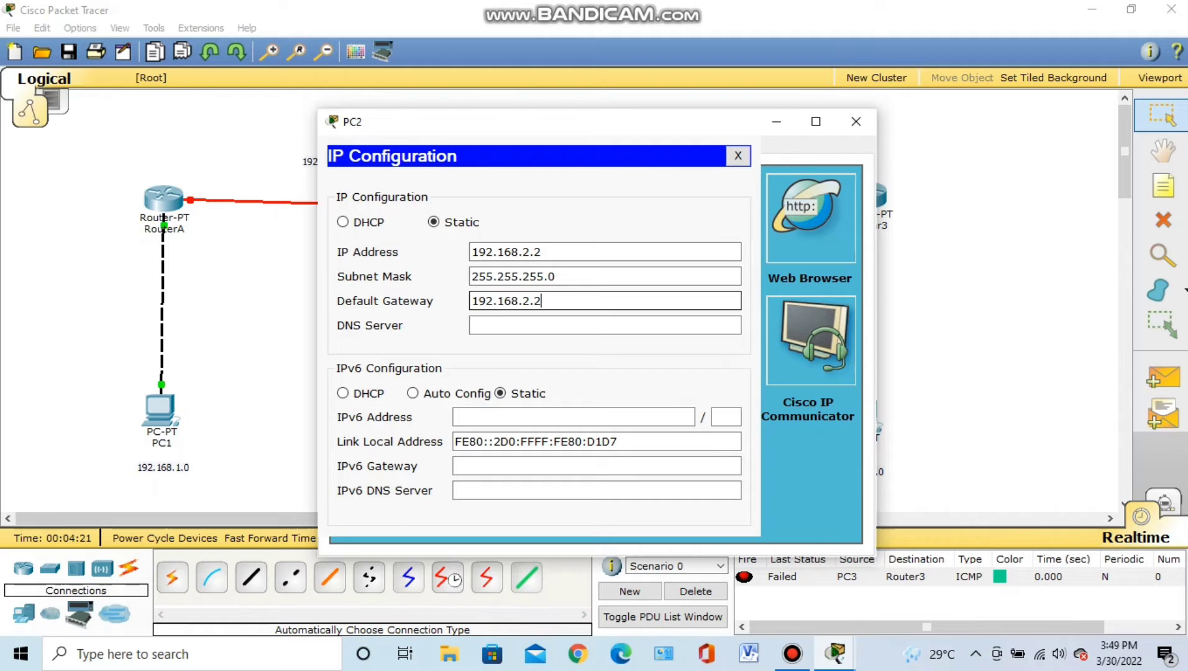
pyautogui.press('BackSpace')
pyautogui.write('1')
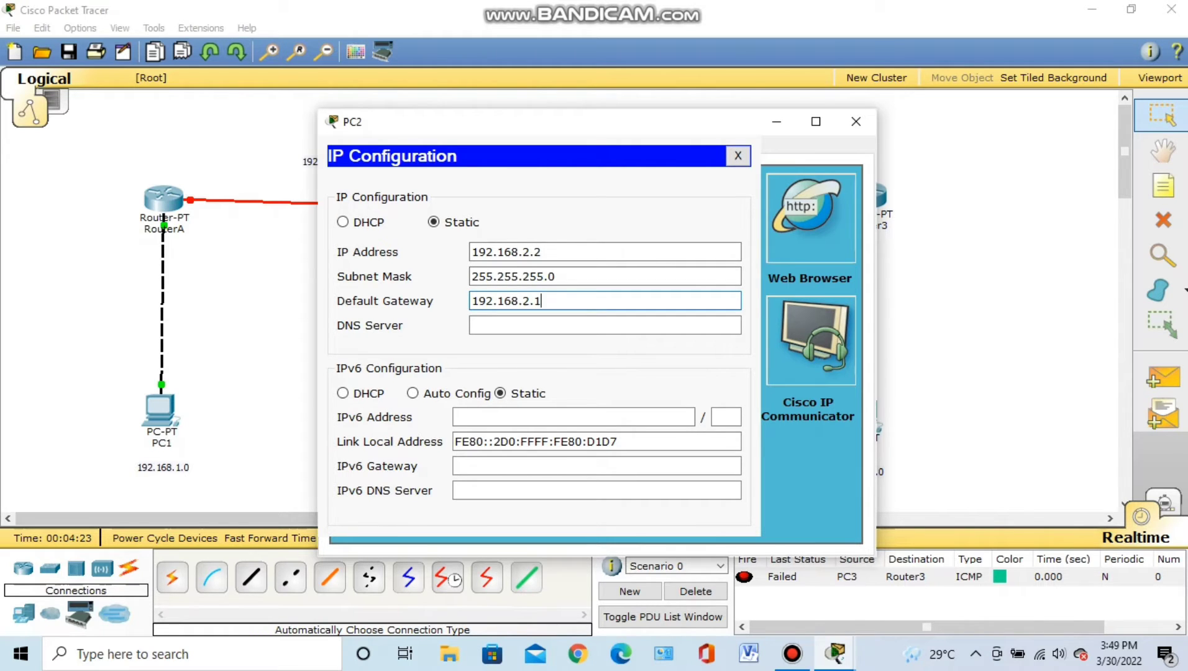
pyautogui.click(856, 121)
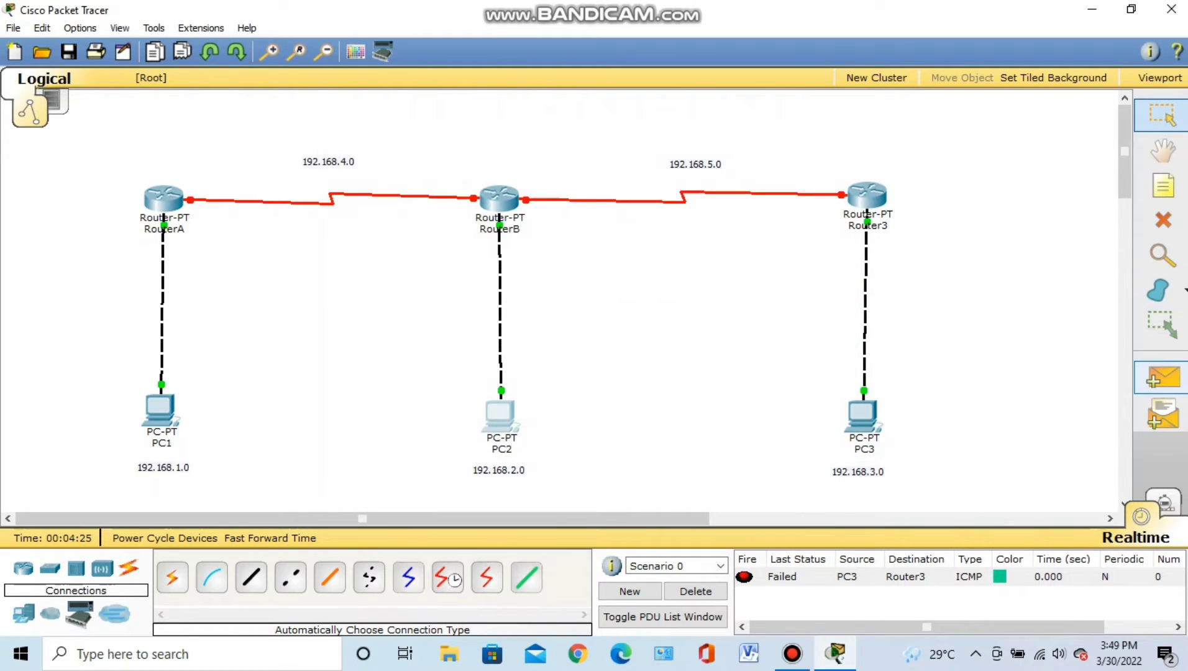
# Test connectivity with a simple PDU from RouterB to PC2, clear the scenario's PDU results and repeat the test
pyautogui.click(1162, 377)
pyautogui.click(499, 197)
pyautogui.click(501, 415)
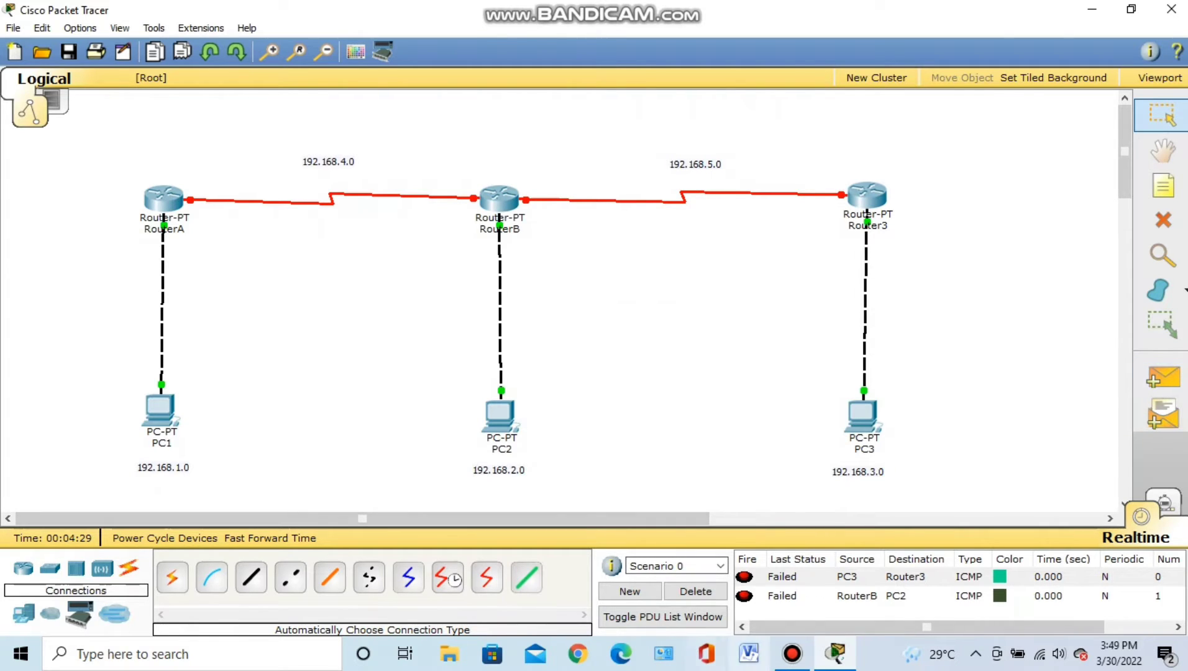
pyautogui.click(695, 591)
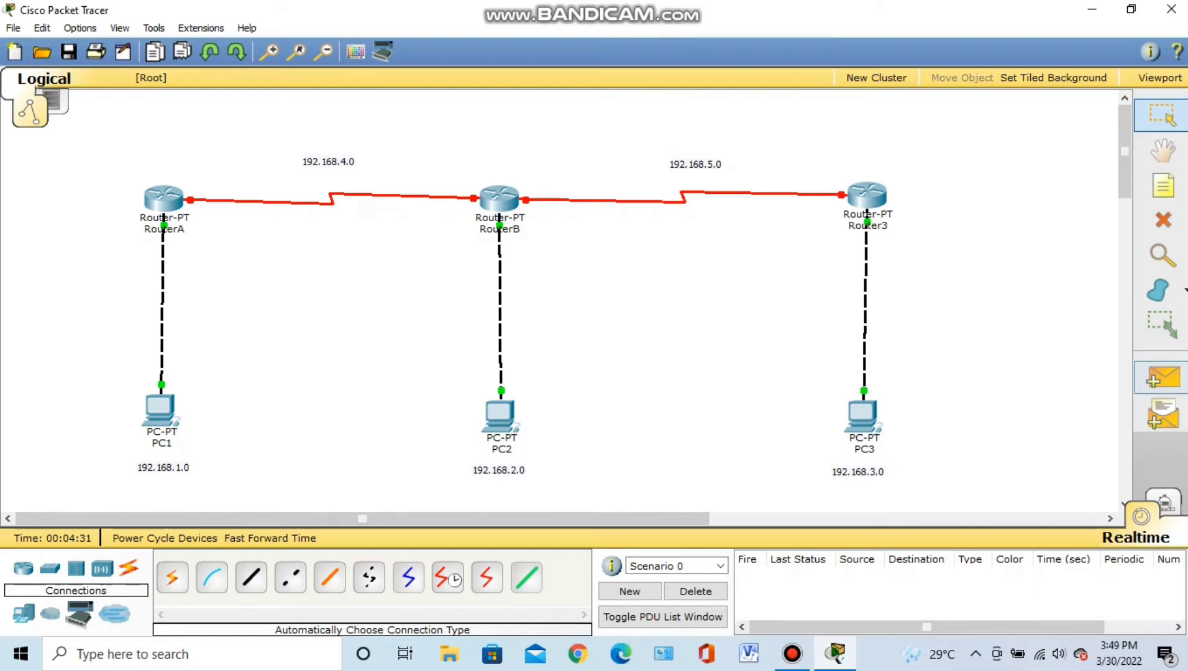
pyautogui.press('p')
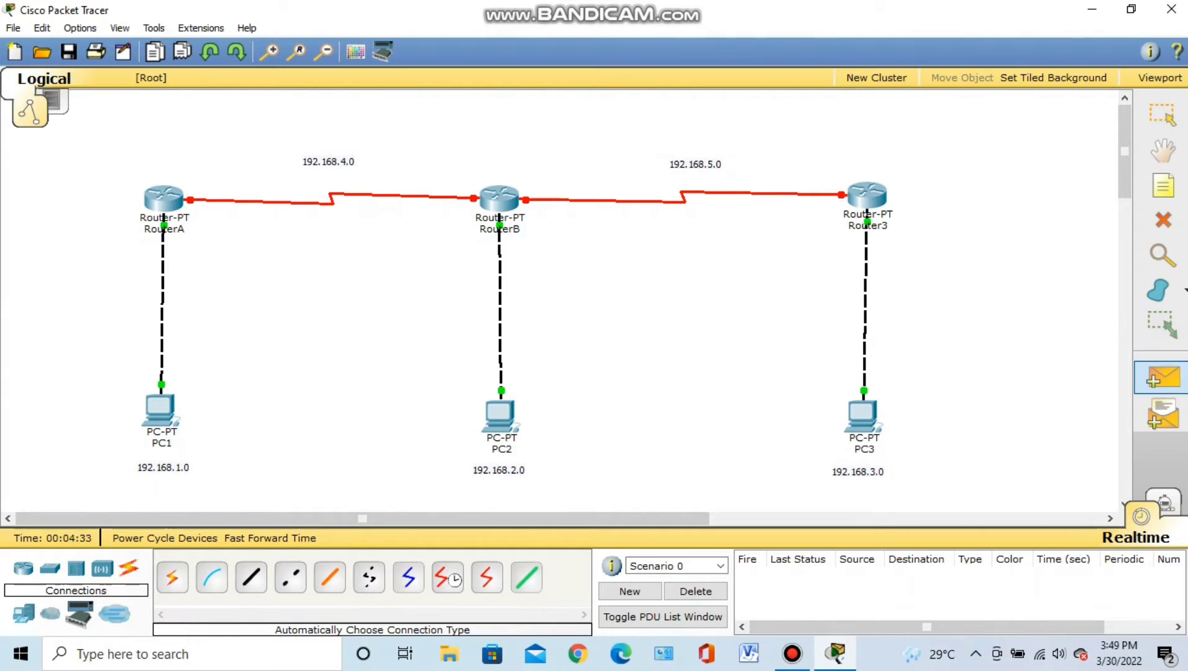
pyautogui.click(504, 200)
pyautogui.click(500, 413)
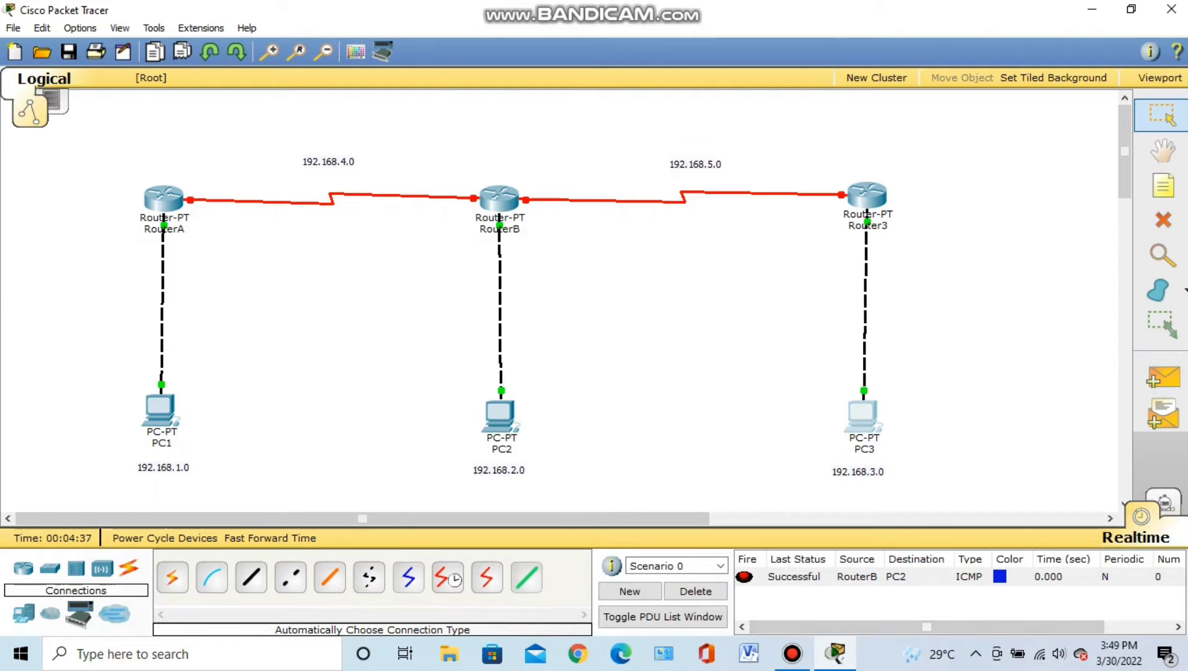
# Give PC3 the static IP address 192.168.3.2 with subnet mask 255.255.255.0
pyautogui.click(863, 415)
pyautogui.click(463, 145)
pyautogui.click(391, 217)
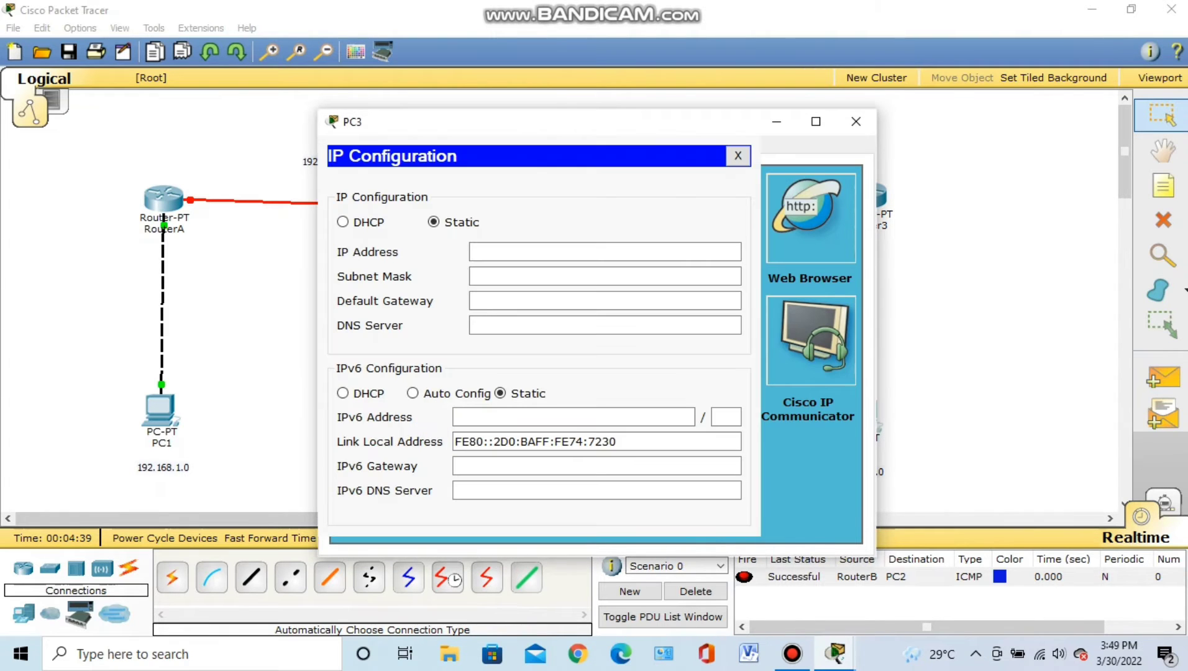
pyautogui.write('1')
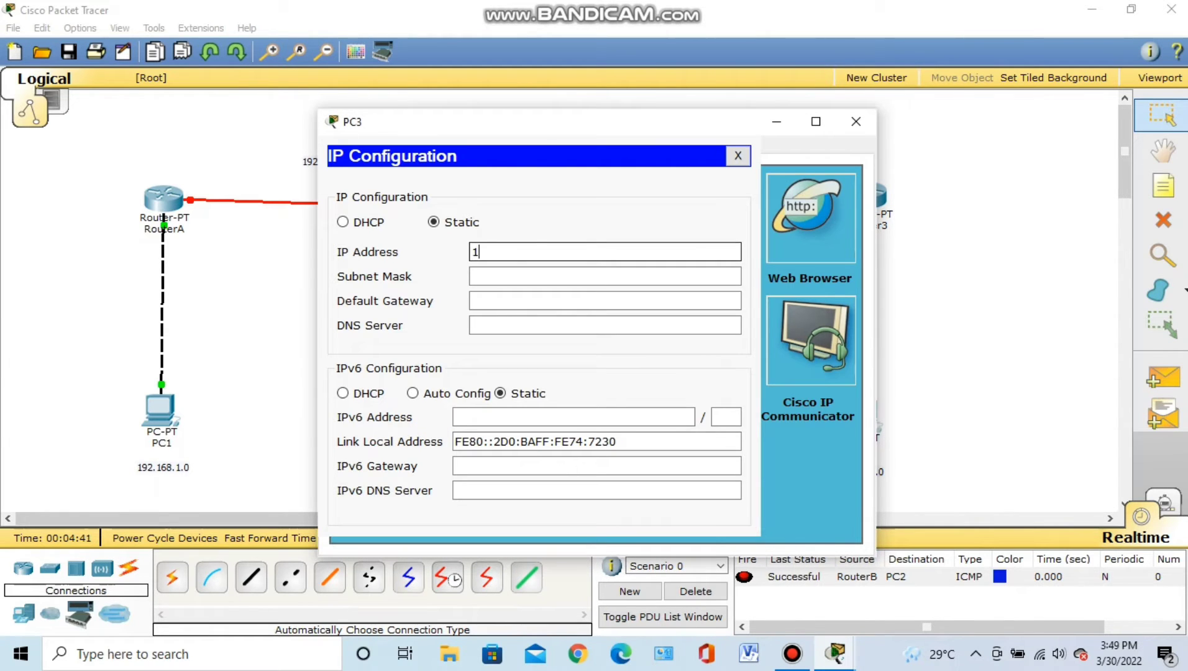
pyautogui.write('92.168')
pyautogui.write('.')
pyautogui.write('1.')
pyautogui.press('BackSpace')
pyautogui.press('BackSpace')
pyautogui.write('2.')
pyautogui.write('2')
pyautogui.click(512, 275)
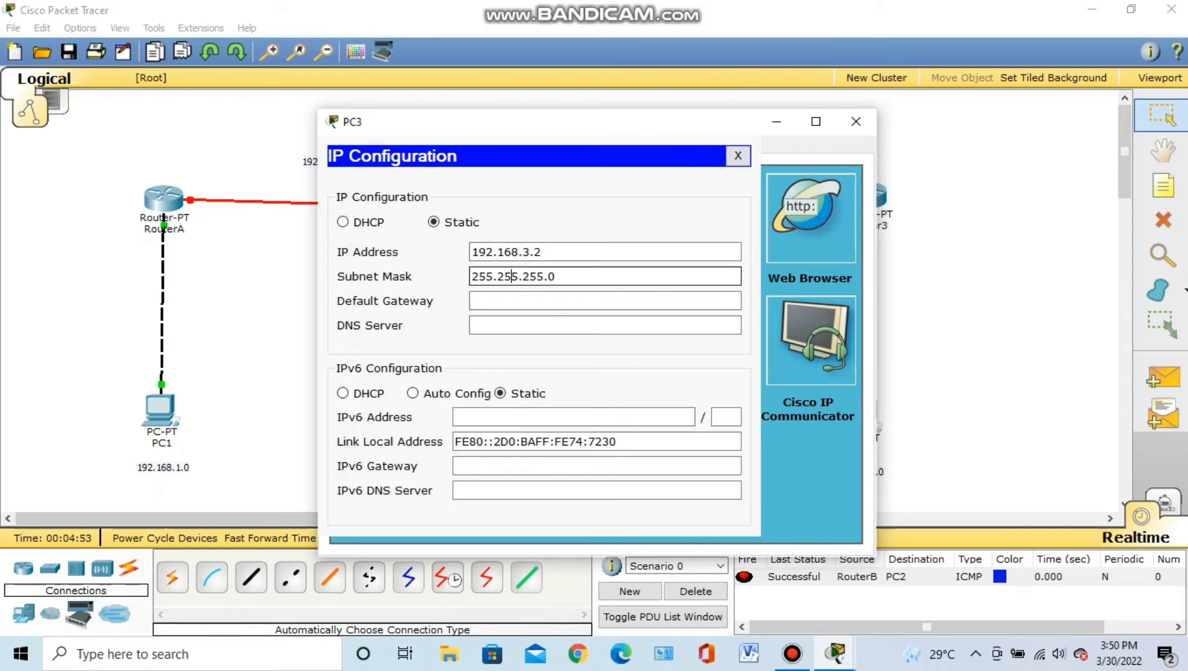
# Set PC3's default gateway to 192.168.3.1 and close its configuration
pyautogui.click(512, 301)
pyautogui.doubleClick(512, 252)
pyautogui.hotkey('ctrl', 'c')
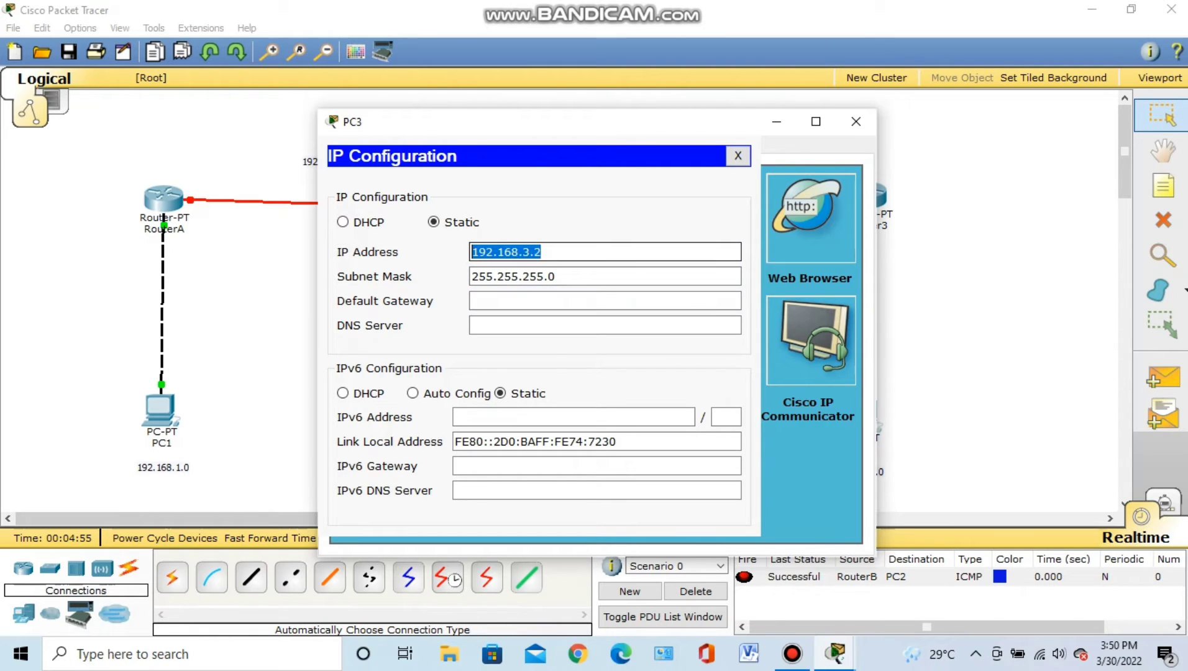
pyautogui.click(512, 301)
pyautogui.hotkey('ctrl', 'v')
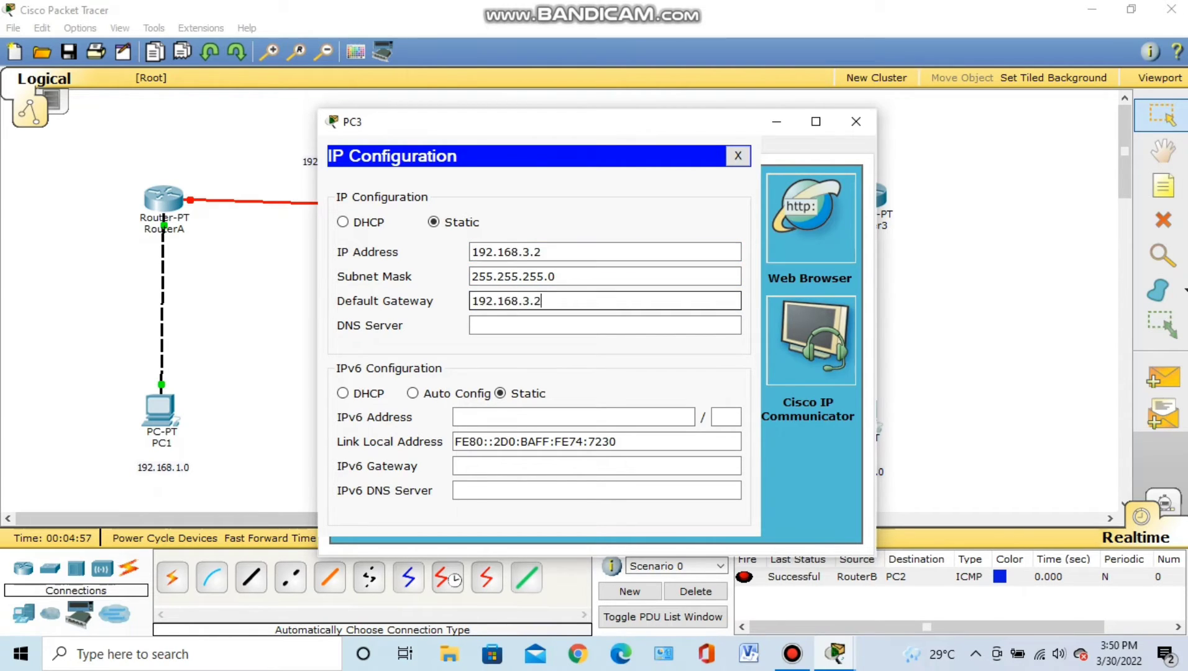
pyautogui.press('BackSpace')
pyautogui.write('1')
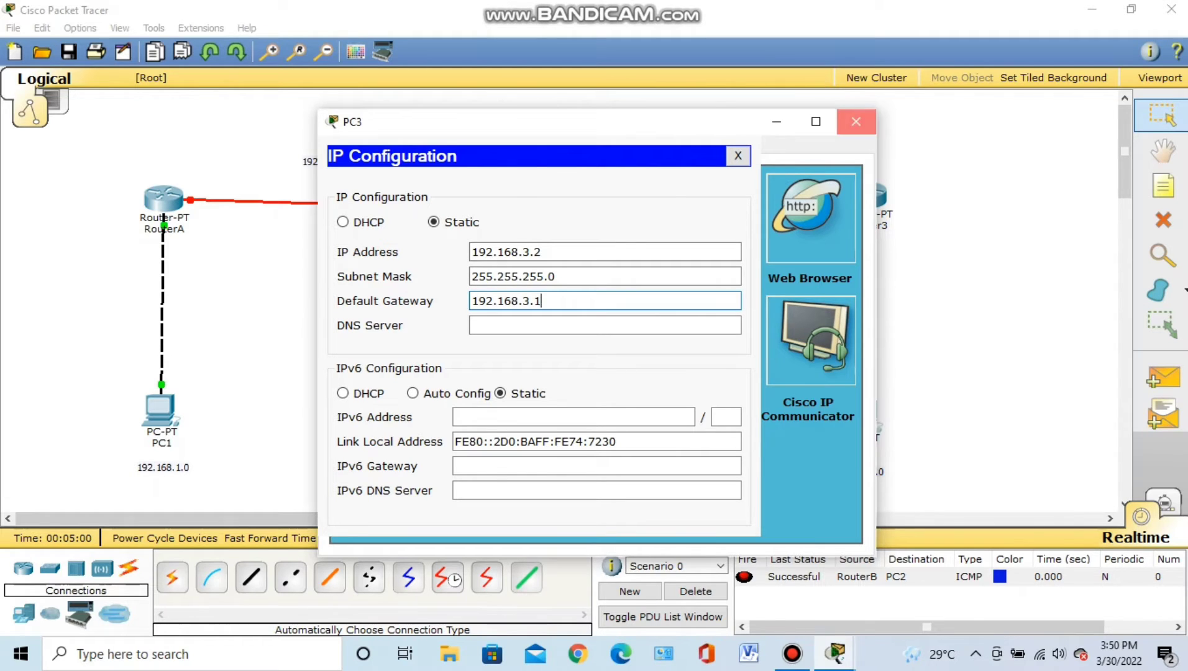
pyautogui.click(855, 121)
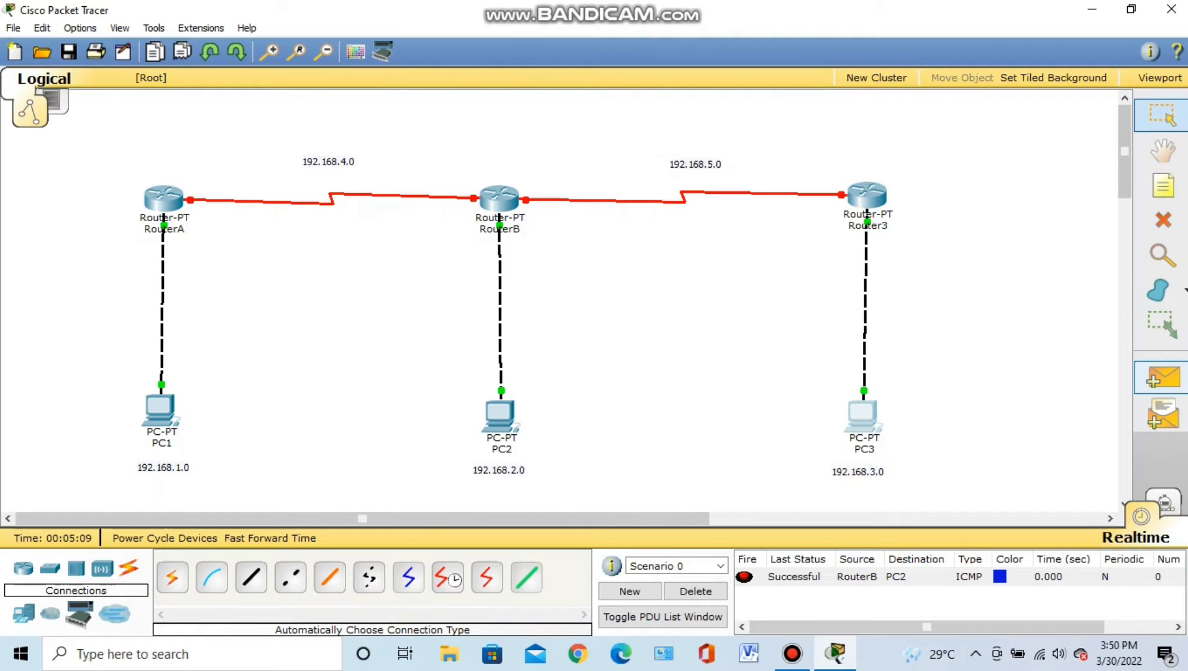
# Test connectivity with simple PDUs from PC3 to Router3 and from PC3 to PC2, and clear the scenario's results
pyautogui.press('p')
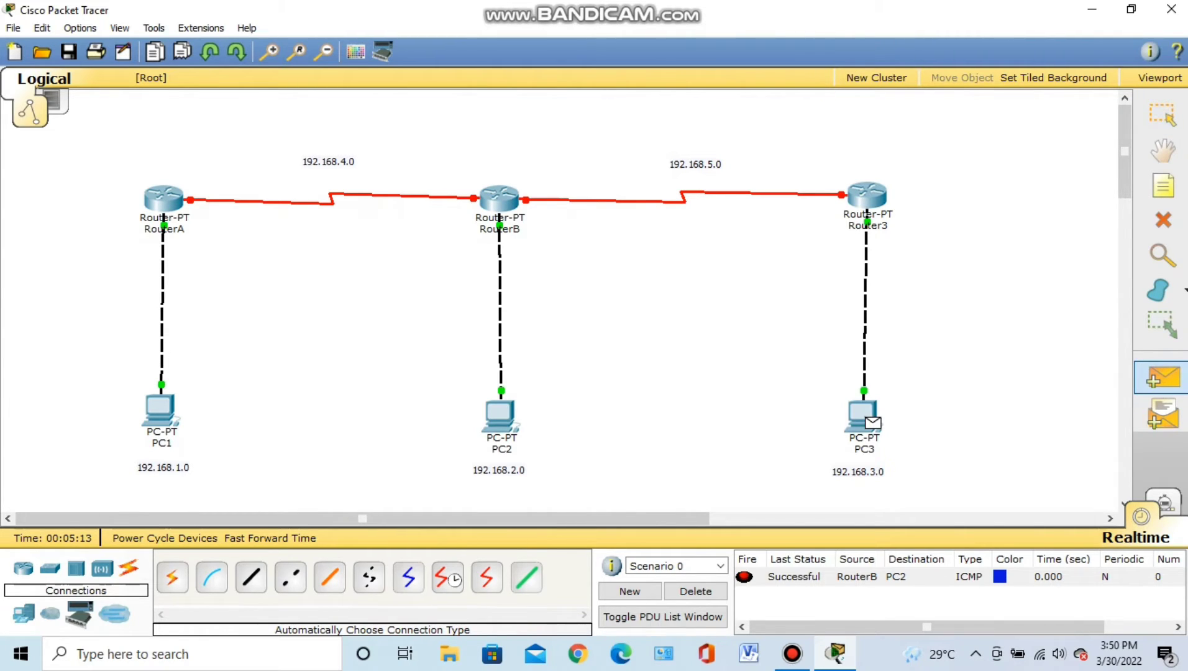
pyautogui.click(867, 196)
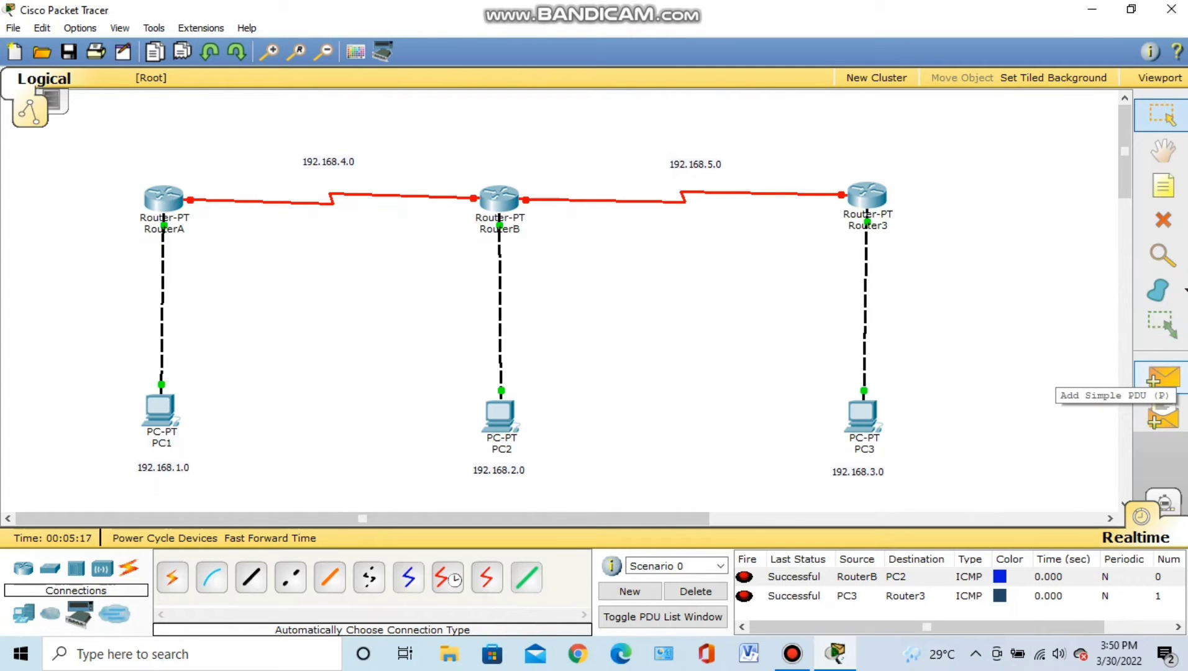
pyautogui.click(1162, 377)
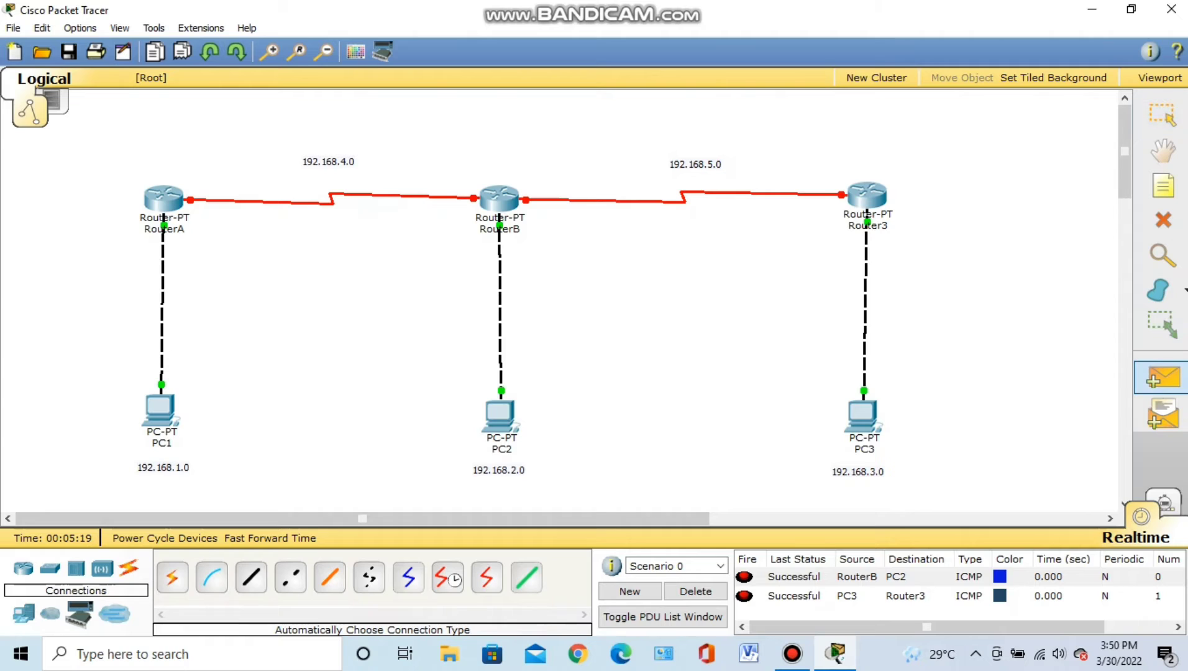
pyautogui.click(863, 418)
pyautogui.click(501, 416)
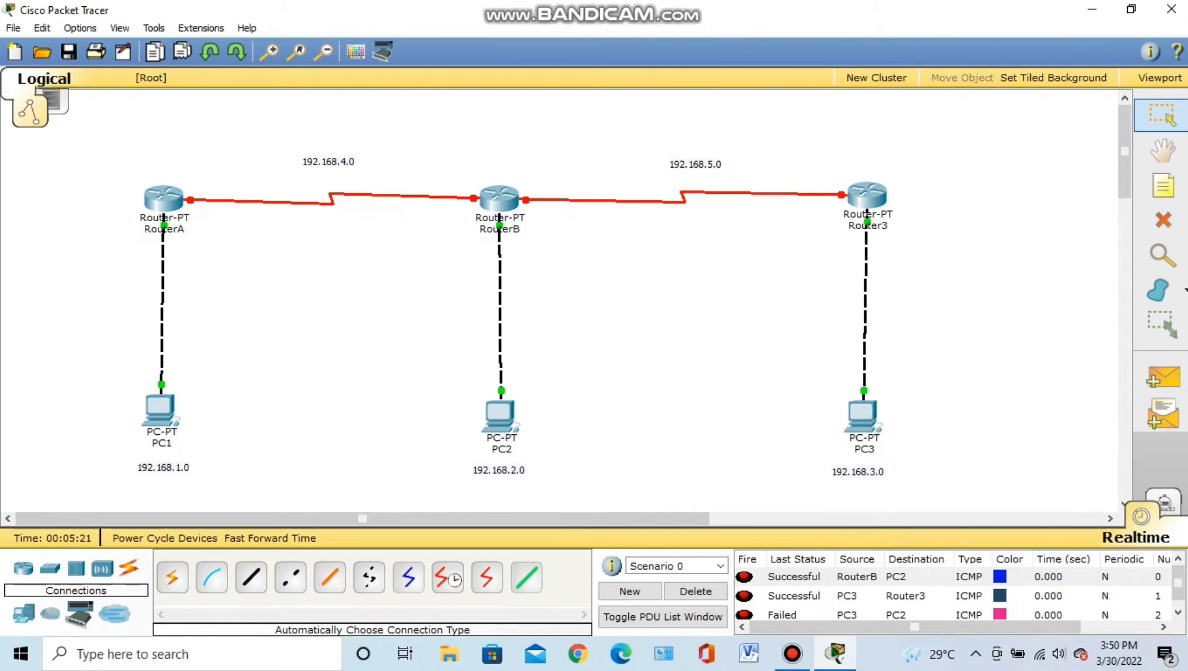
pyautogui.click(795, 573)
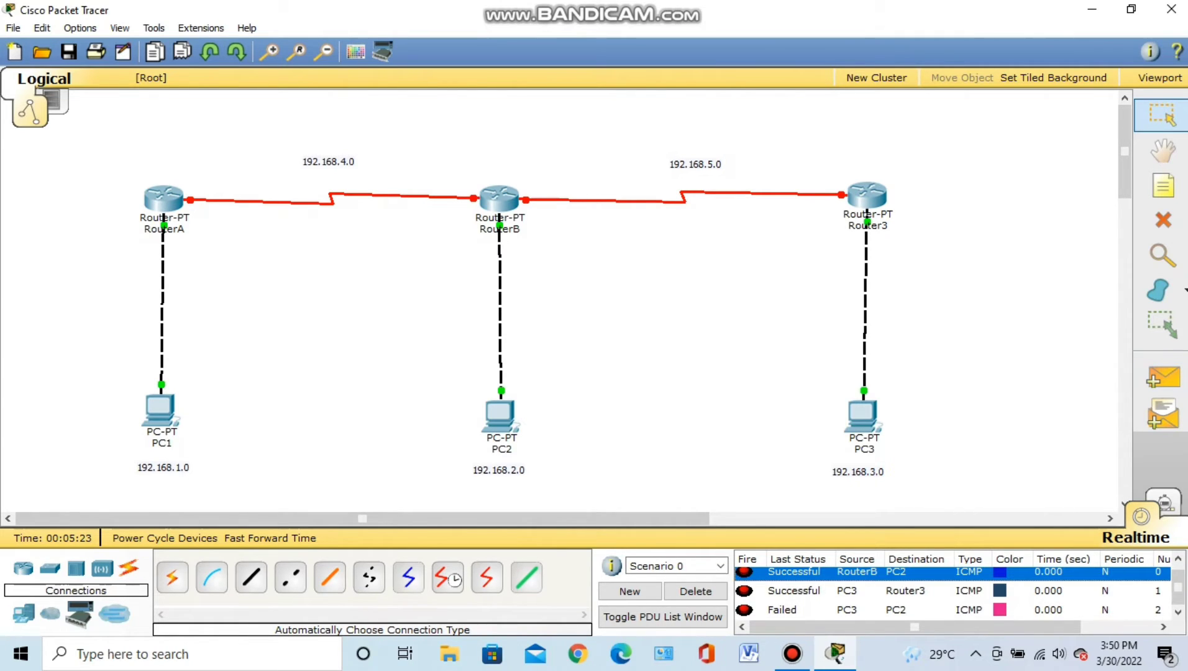
pyautogui.click(696, 590)
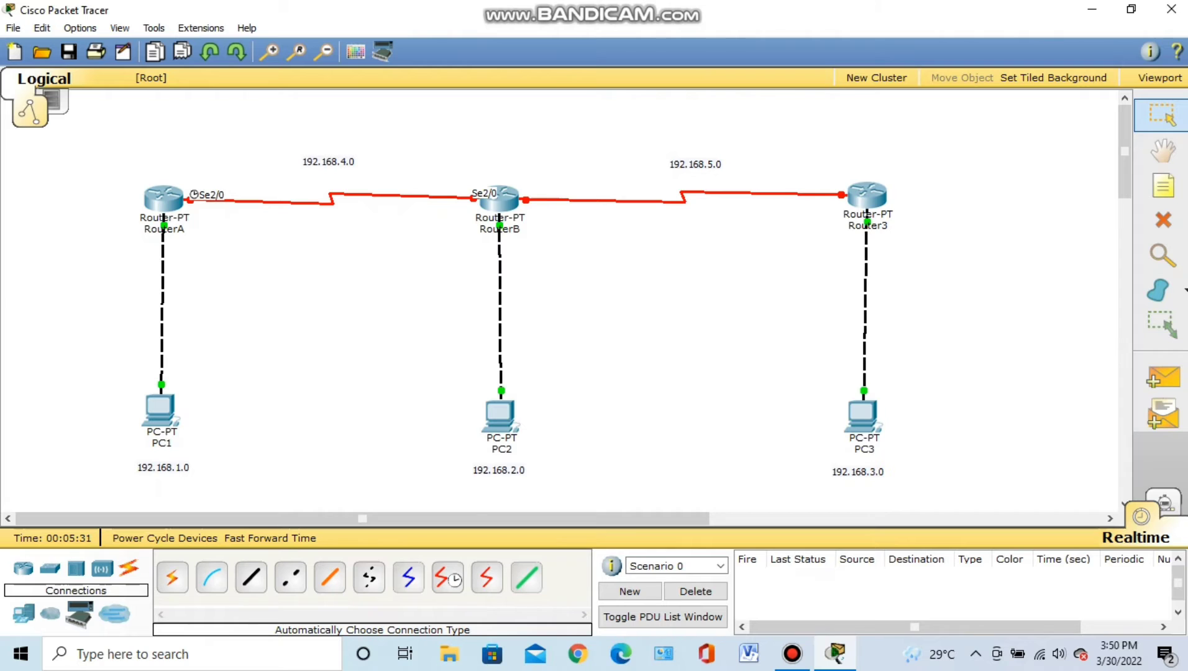
# Turn on RouterA's Serial2/0 port and assign it IP address 192.168.4.1 with the default subnet mask
pyautogui.click(162, 198)
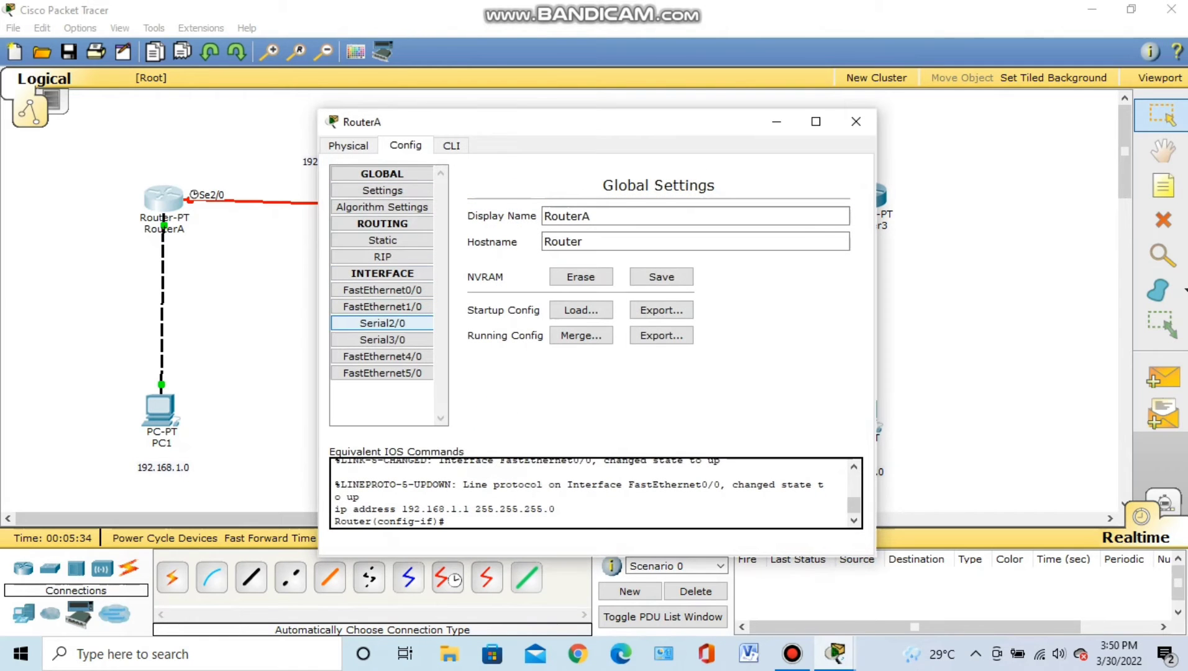
pyautogui.click(382, 323)
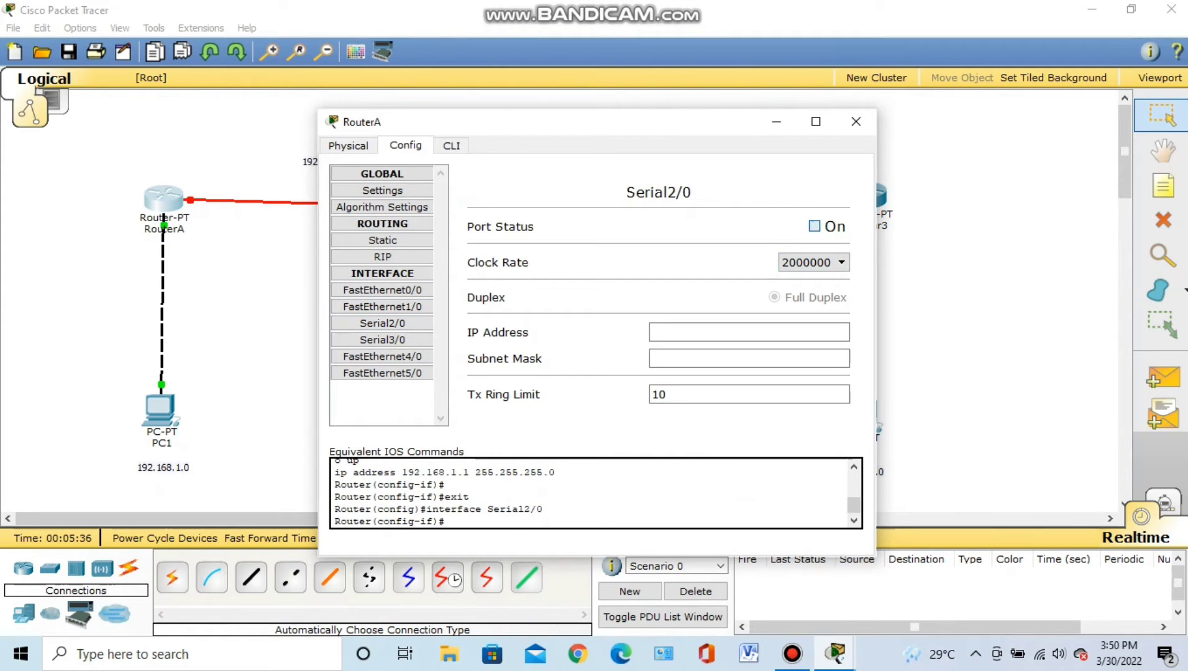
pyautogui.click(814, 227)
pyautogui.click(684, 332)
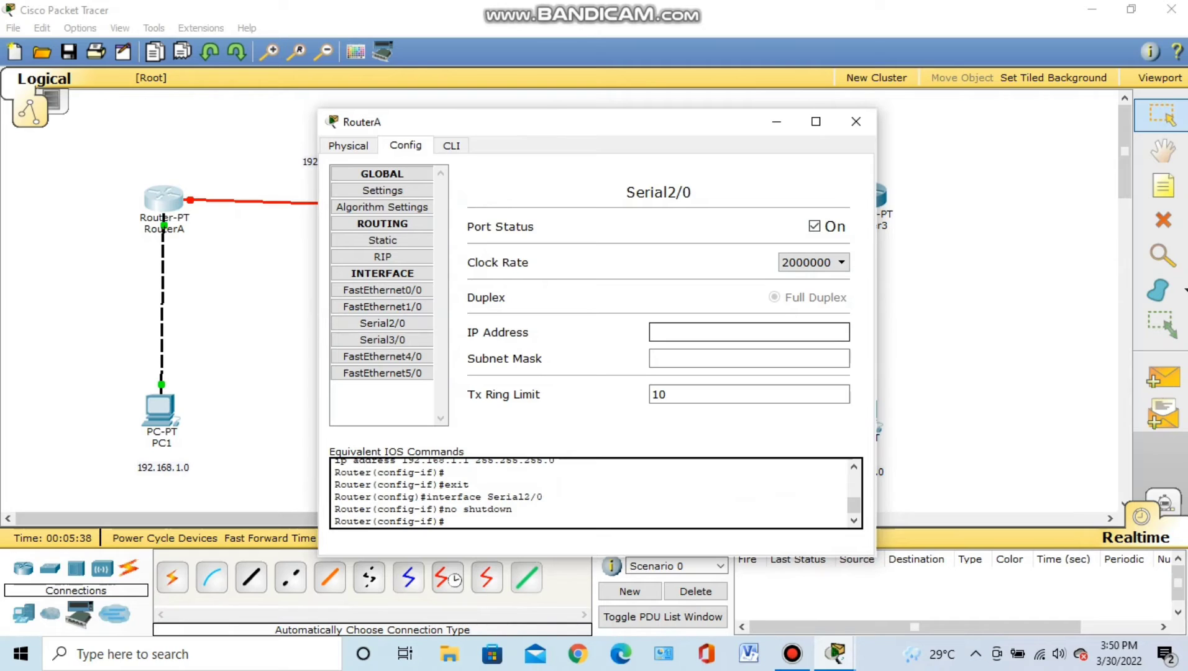
pyautogui.write('192.168.4.1')
pyautogui.press('Tab')
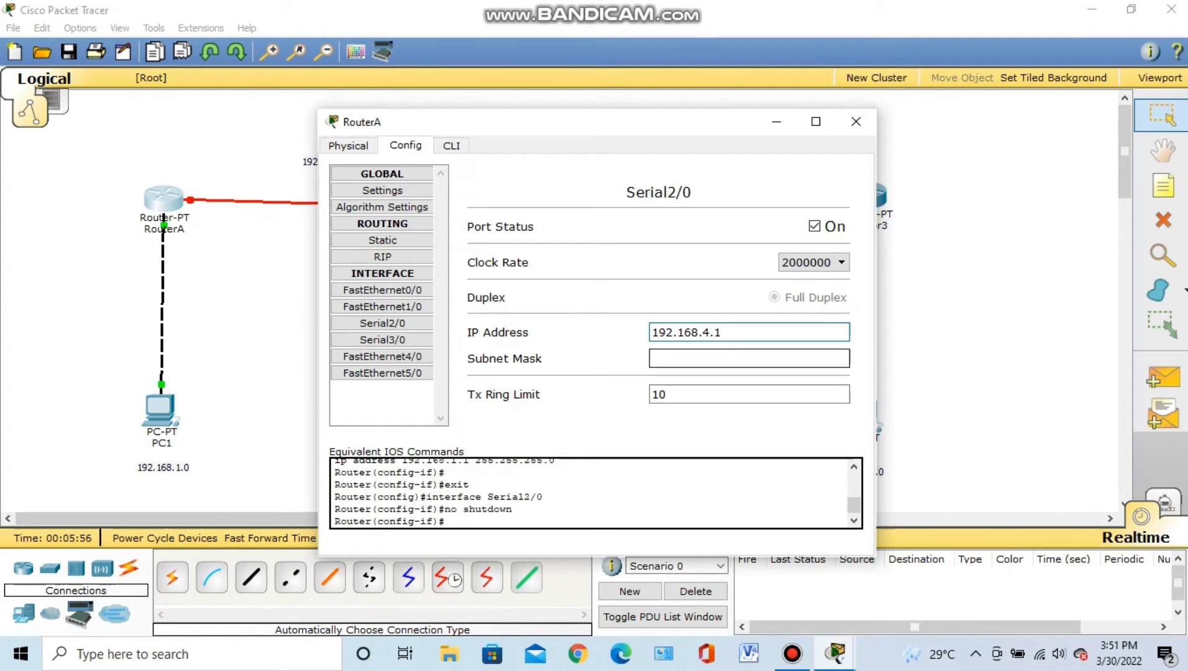
pyautogui.click(856, 121)
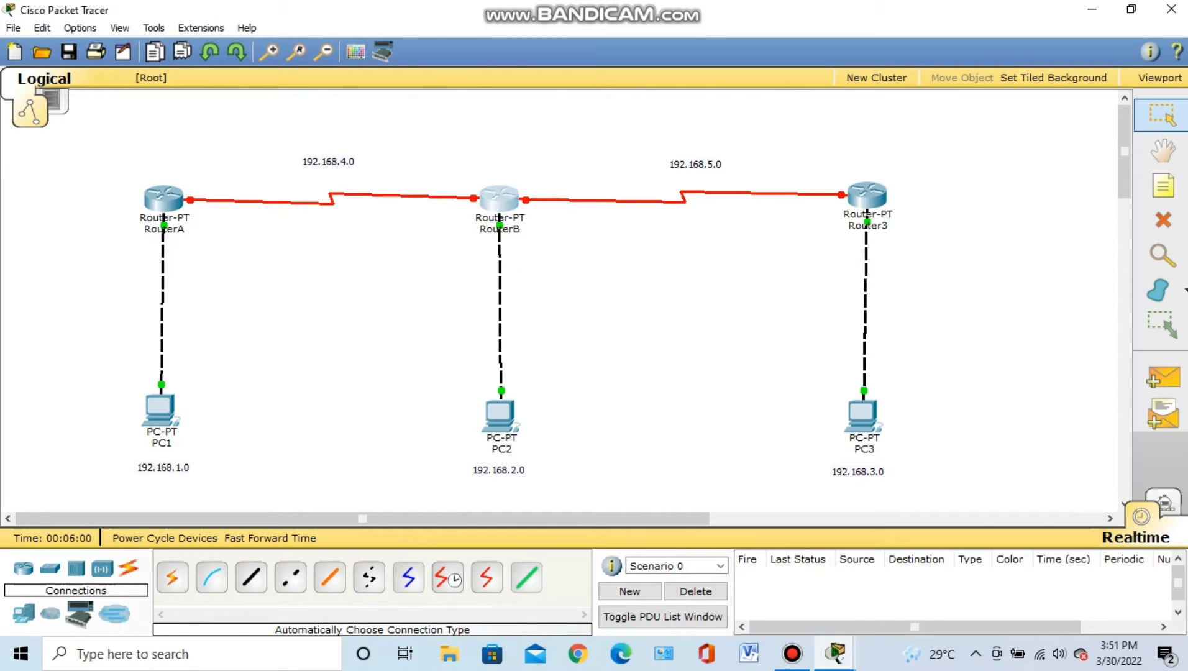
# Turn on RouterB's Serial2/0 port and assign it IP address 192.168.4.2 with subnet mask 255.255.255.0
pyautogui.click(499, 197)
pyautogui.click(383, 323)
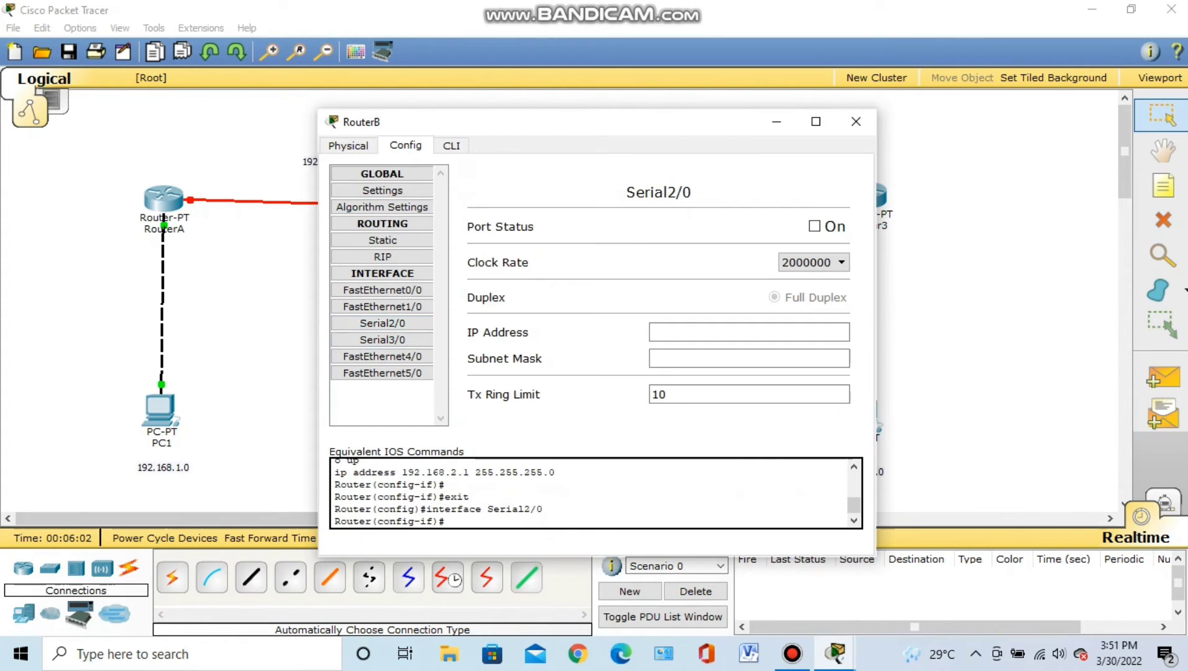
pyautogui.click(814, 226)
pyautogui.click(749, 333)
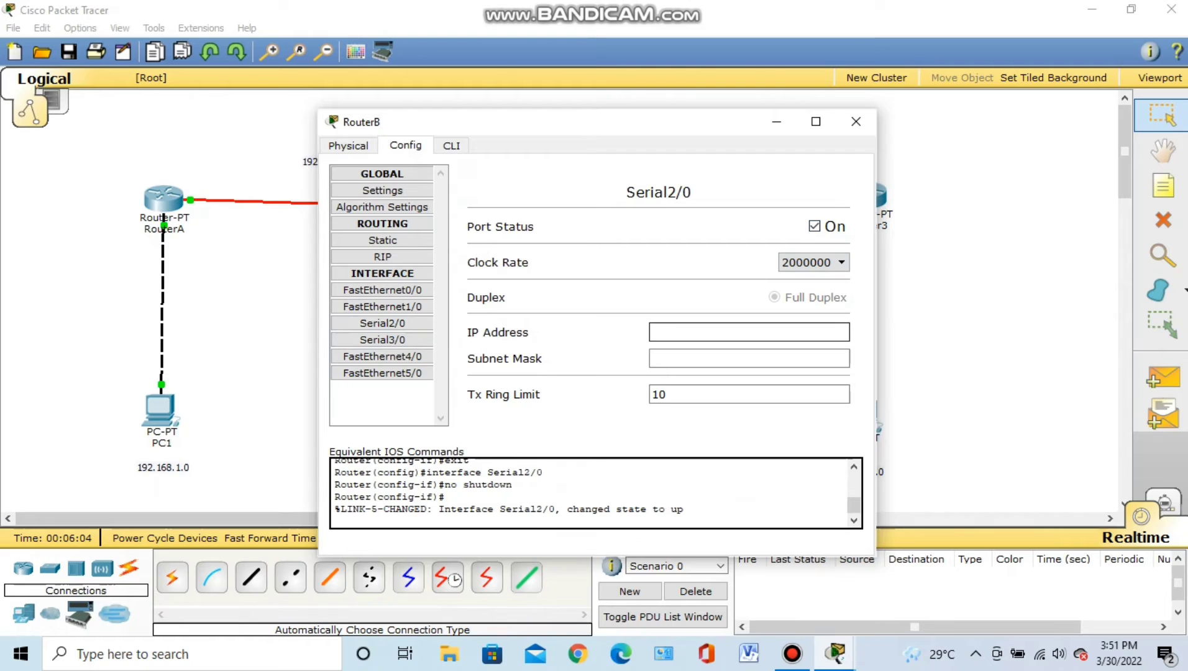
pyautogui.write('192.168.4')
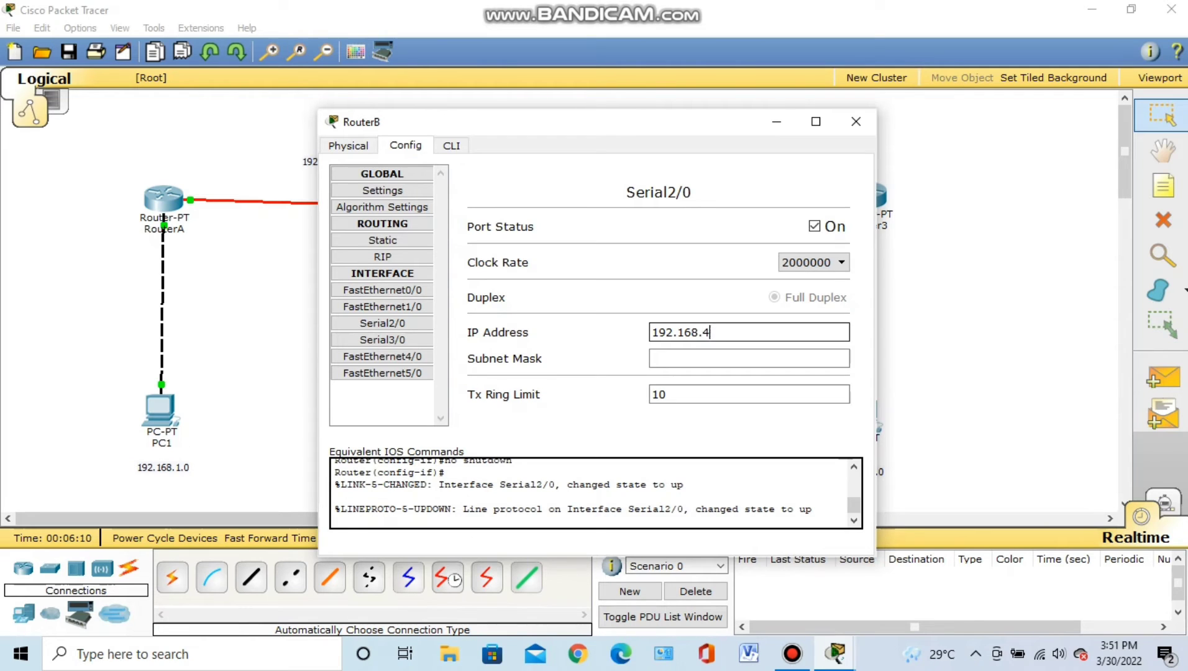
pyautogui.write('.2')
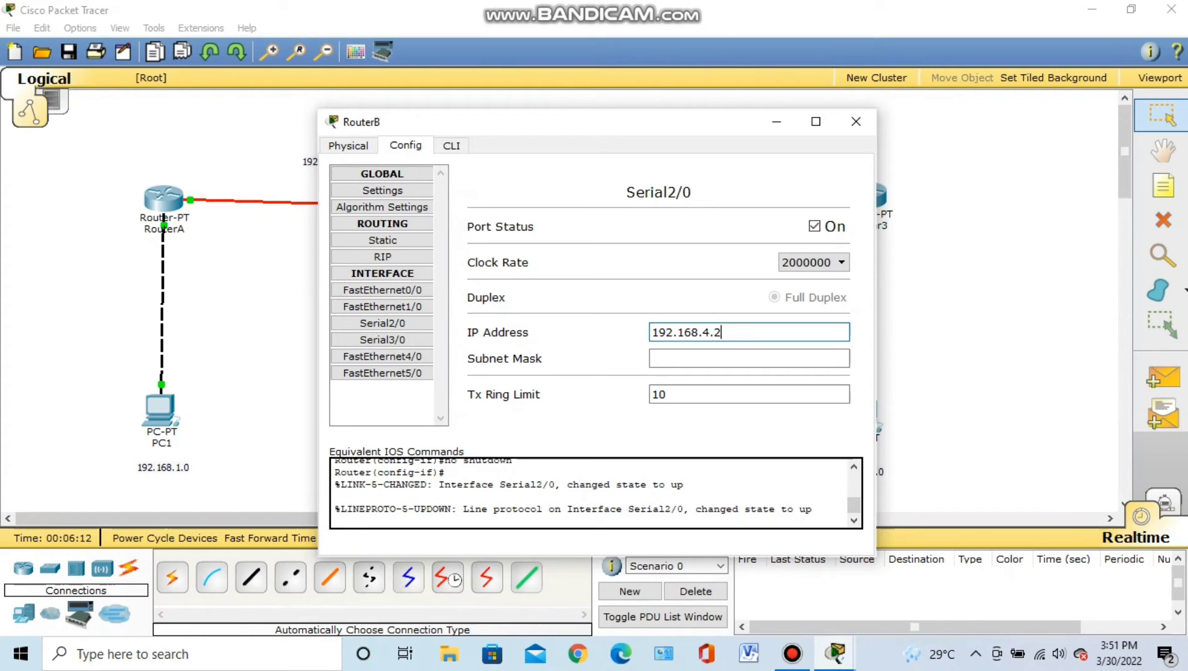
pyautogui.click(692, 359)
pyautogui.click(856, 122)
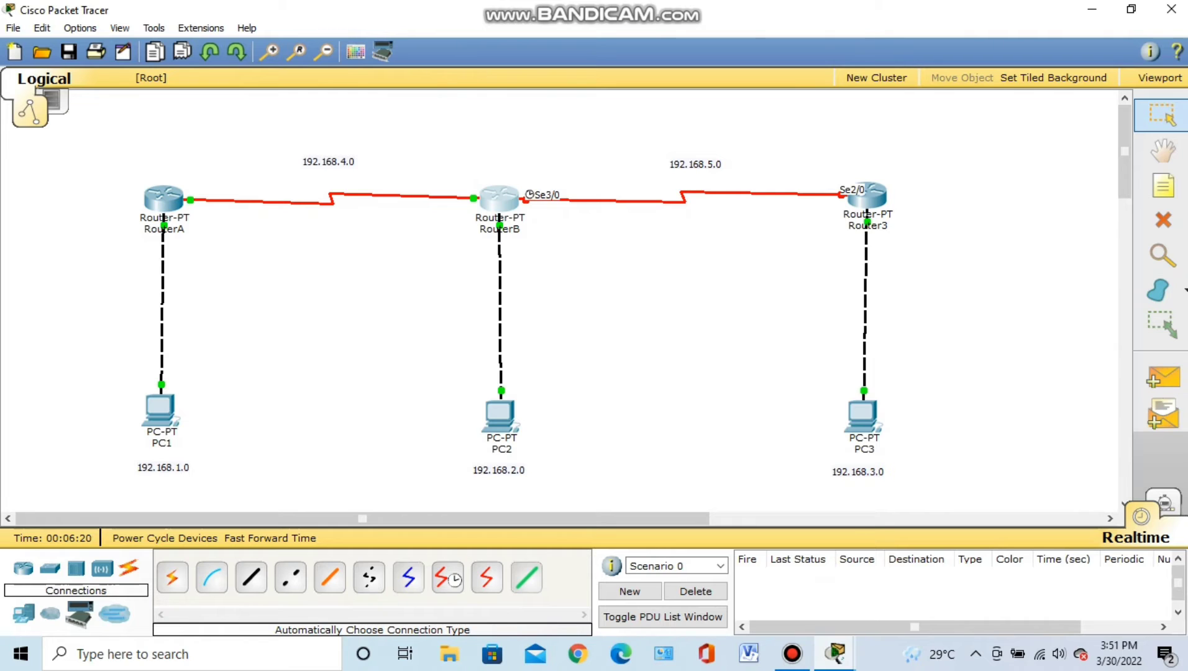
# Turn on RouterB's Serial3/0 port and assign it IP address 192.168.5.1 with subnet mask 255.255.255.0
pyautogui.click(499, 198)
pyautogui.click(382, 339)
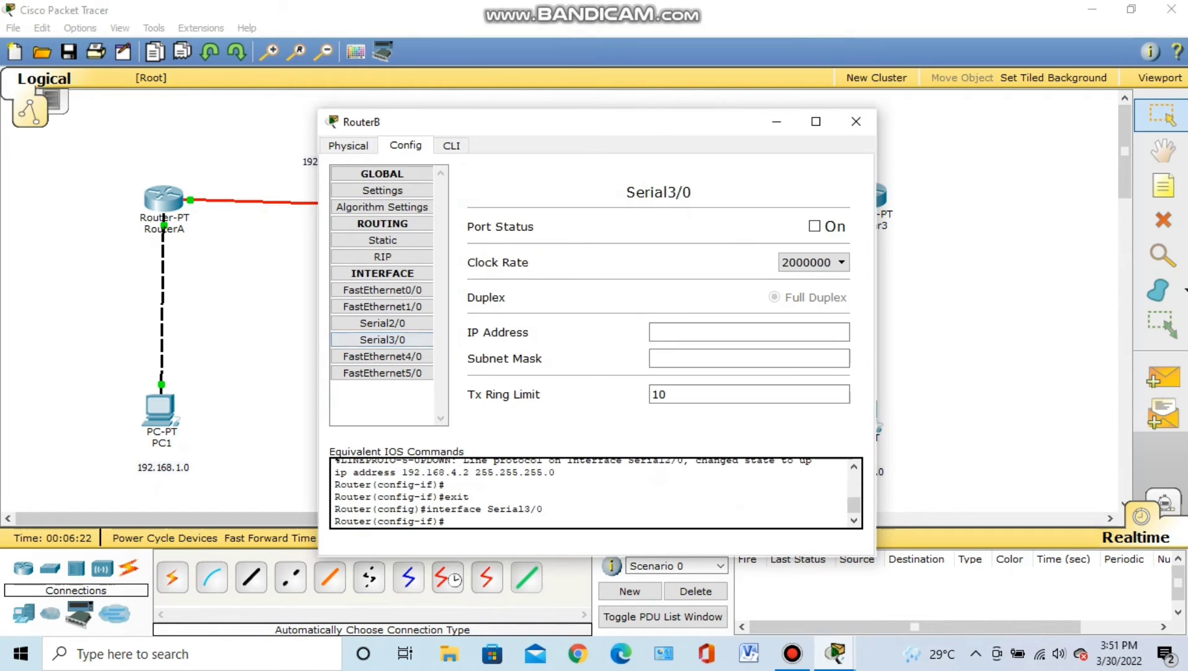
pyautogui.click(814, 226)
pyautogui.click(683, 332)
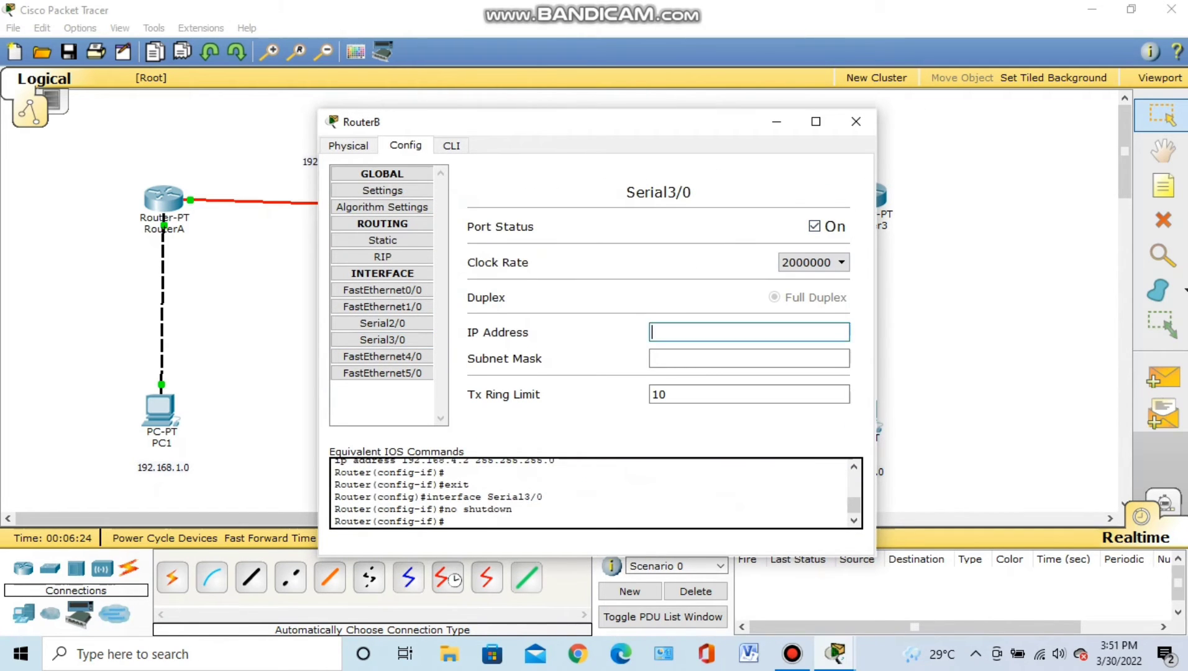
pyautogui.write('192.168.5')
pyautogui.write('.1')
pyautogui.click(749, 358)
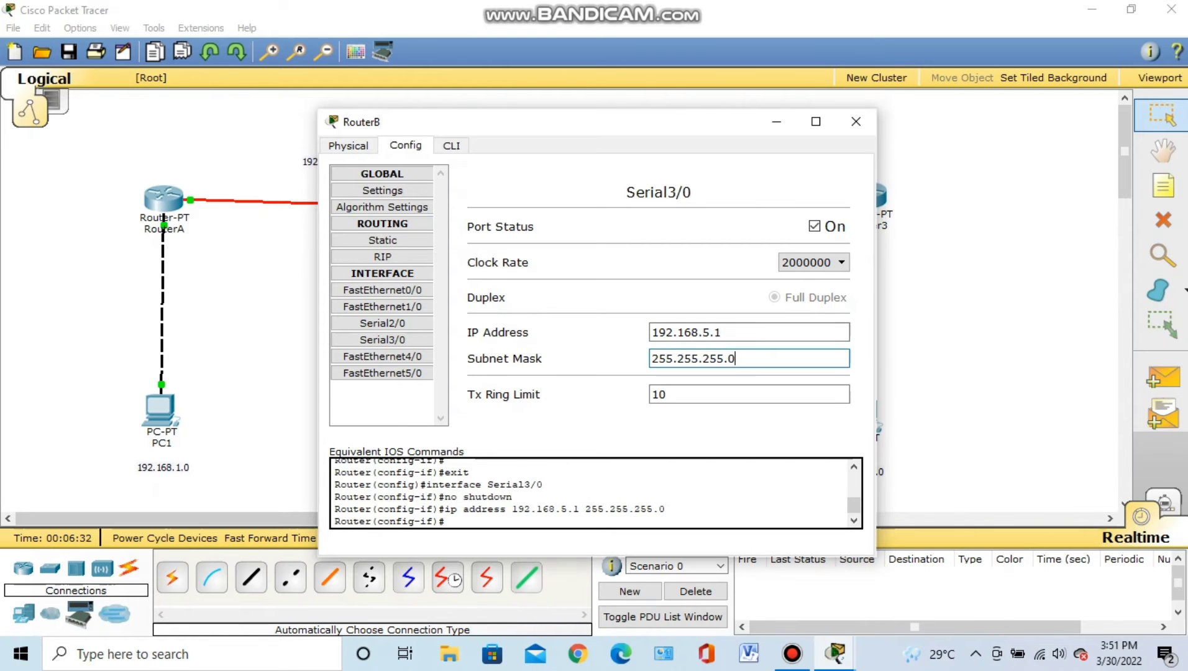
pyautogui.click(856, 122)
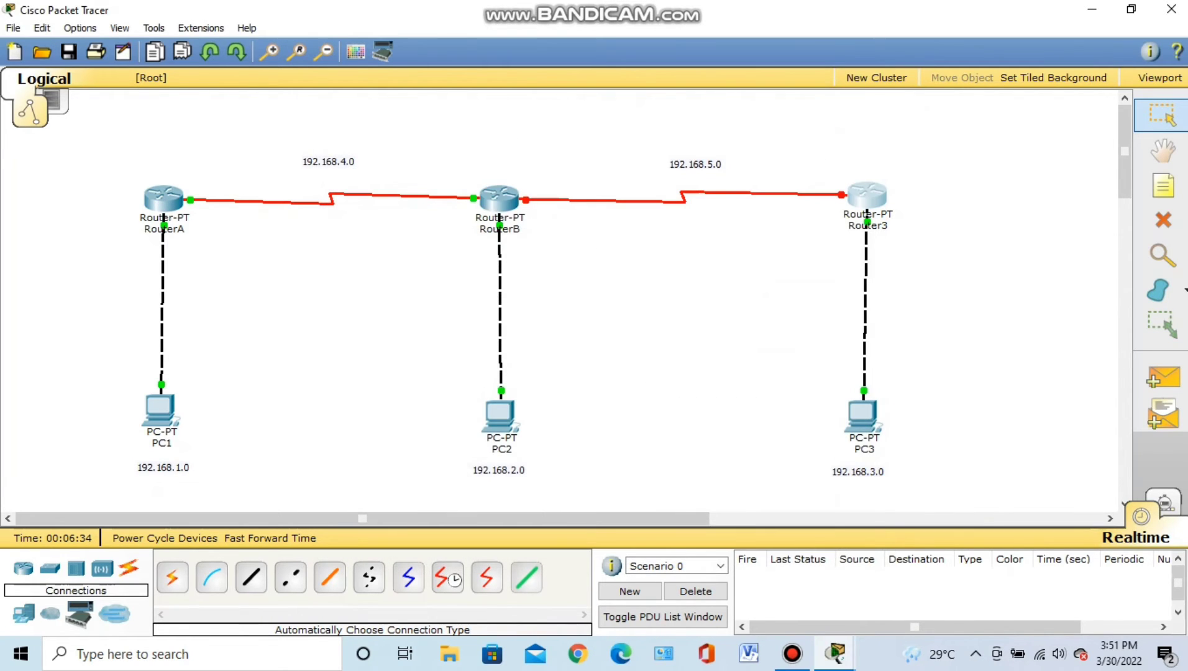
# Turn on Router3's Serial2/0 port and assign it IP address 192.168.5.2 with subnet mask 255.255.255.0
pyautogui.click(867, 196)
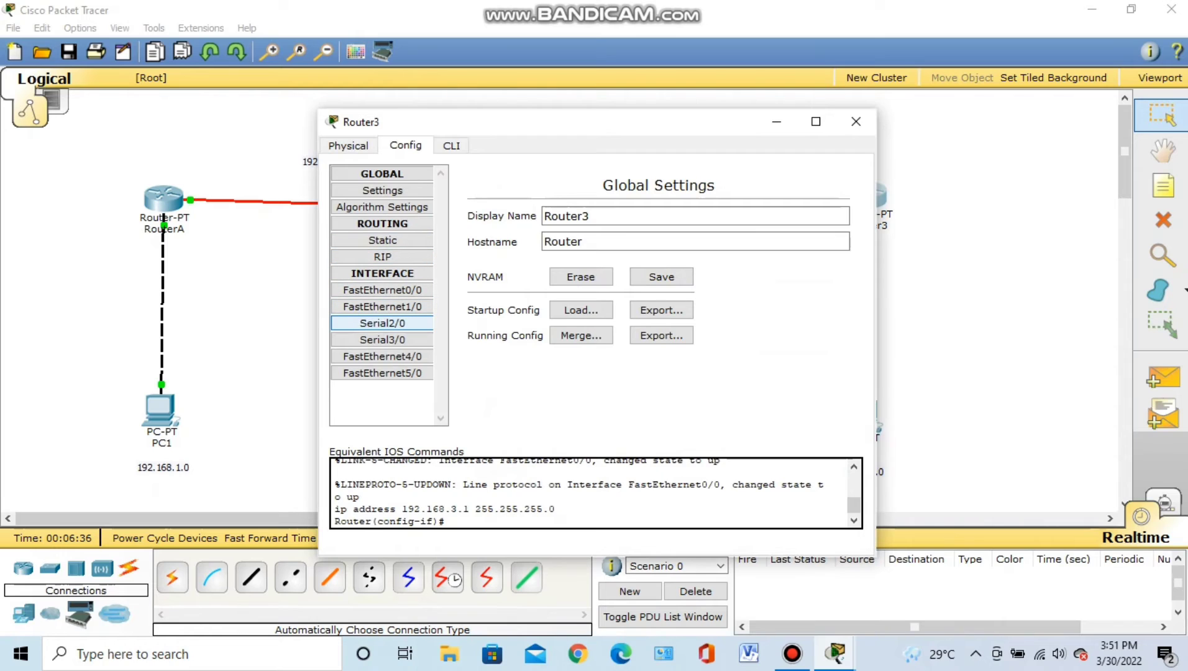
pyautogui.click(382, 323)
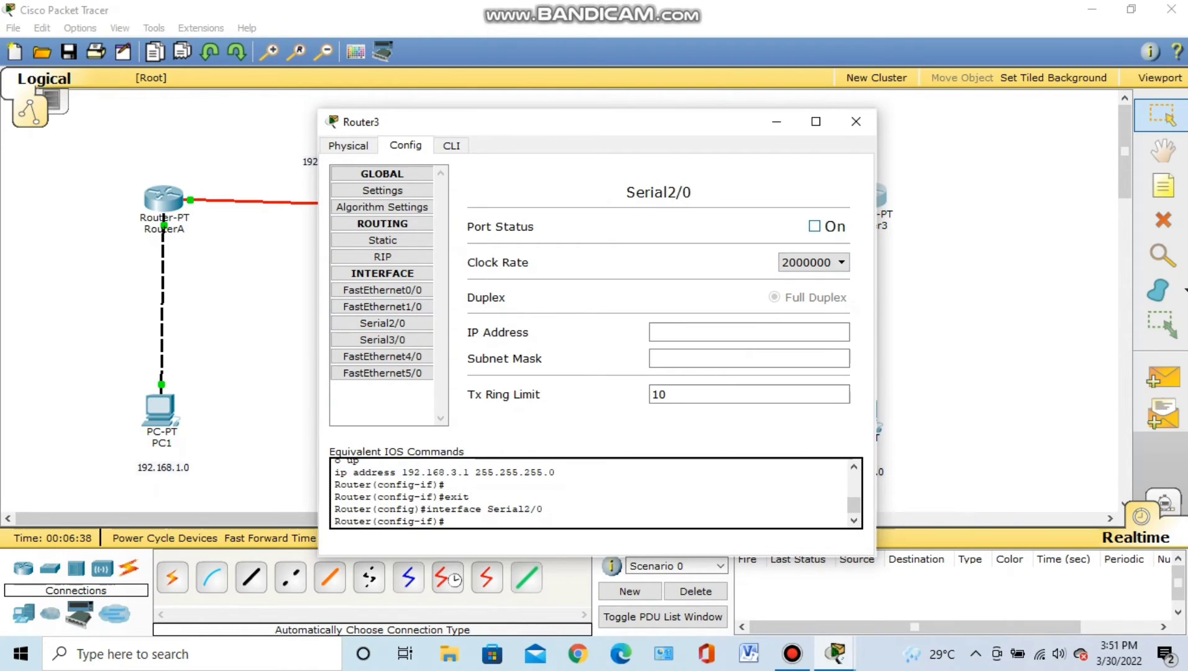
pyautogui.click(814, 226)
pyautogui.click(652, 332)
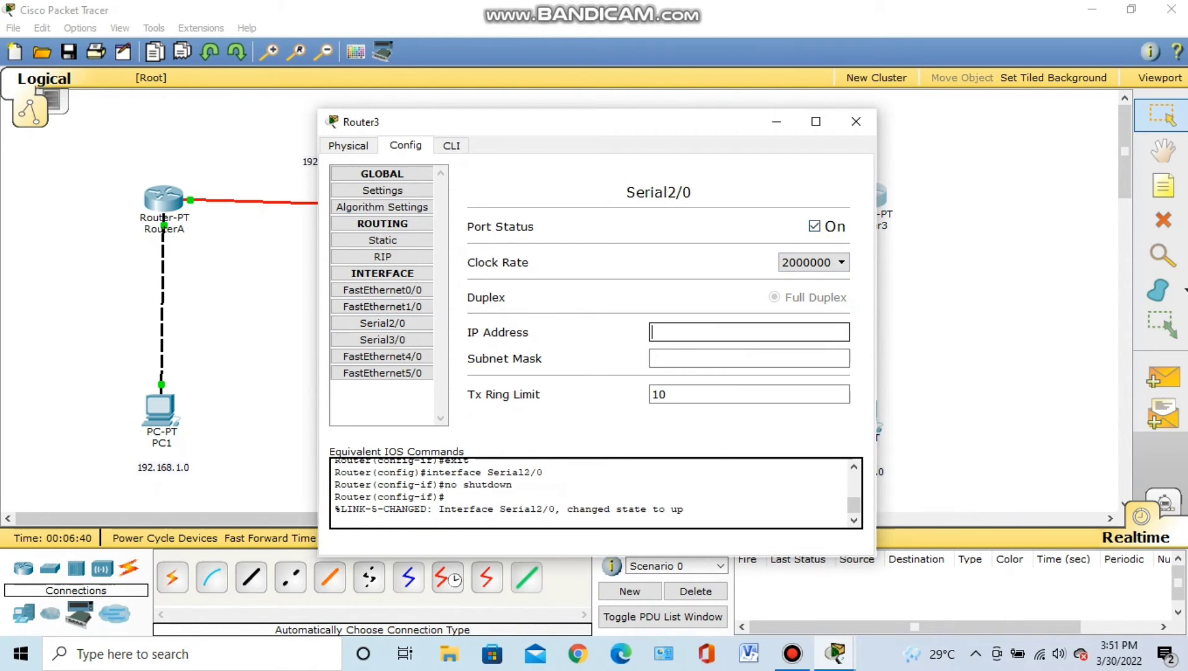
pyautogui.write('192.168.5.2')
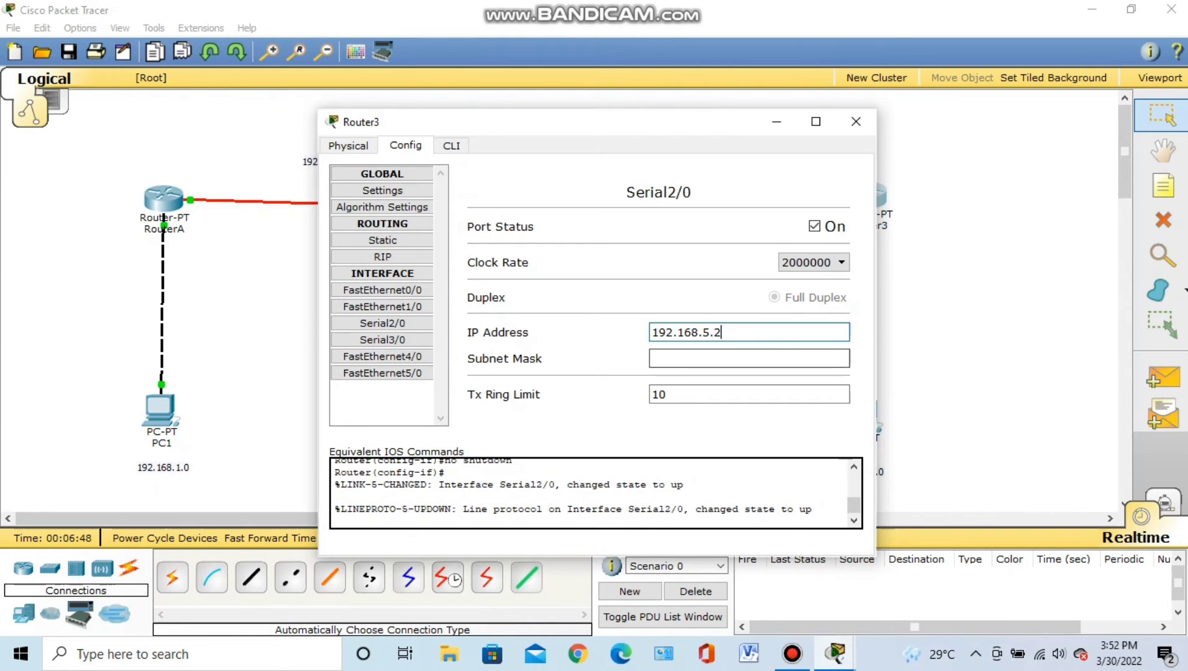
pyautogui.click(718, 359)
pyautogui.click(855, 122)
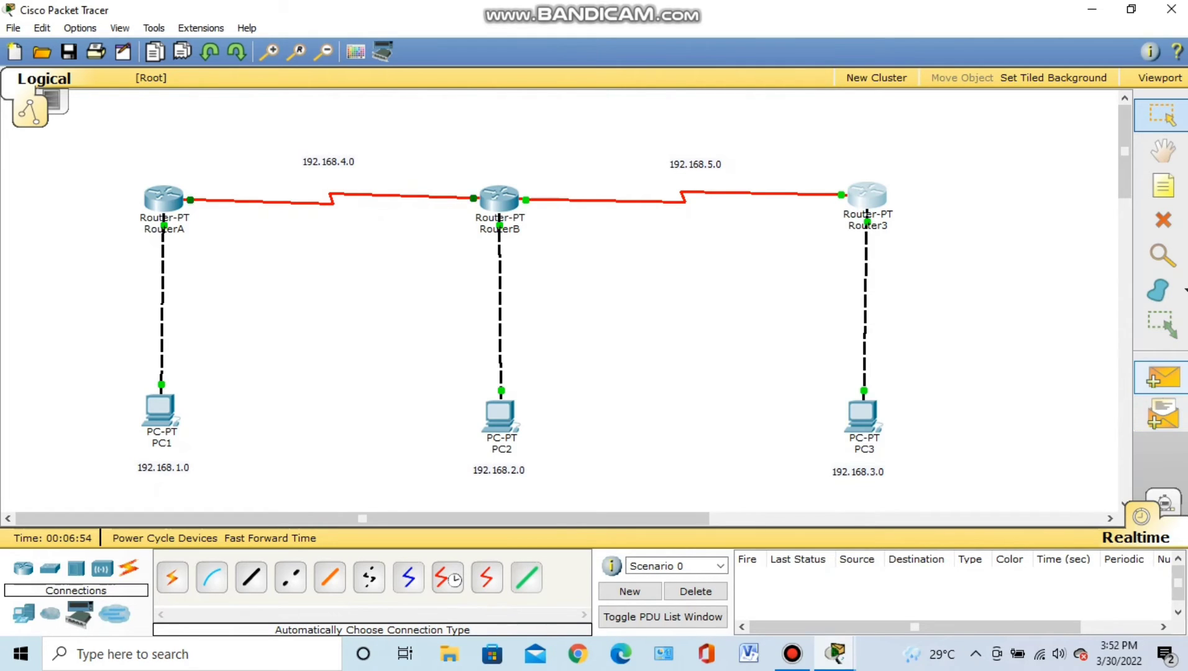
# Test connectivity with simple PDUs from RouterB to PC3 and from Router3 to PC2, and clear the scenario's results
pyautogui.click(1161, 376)
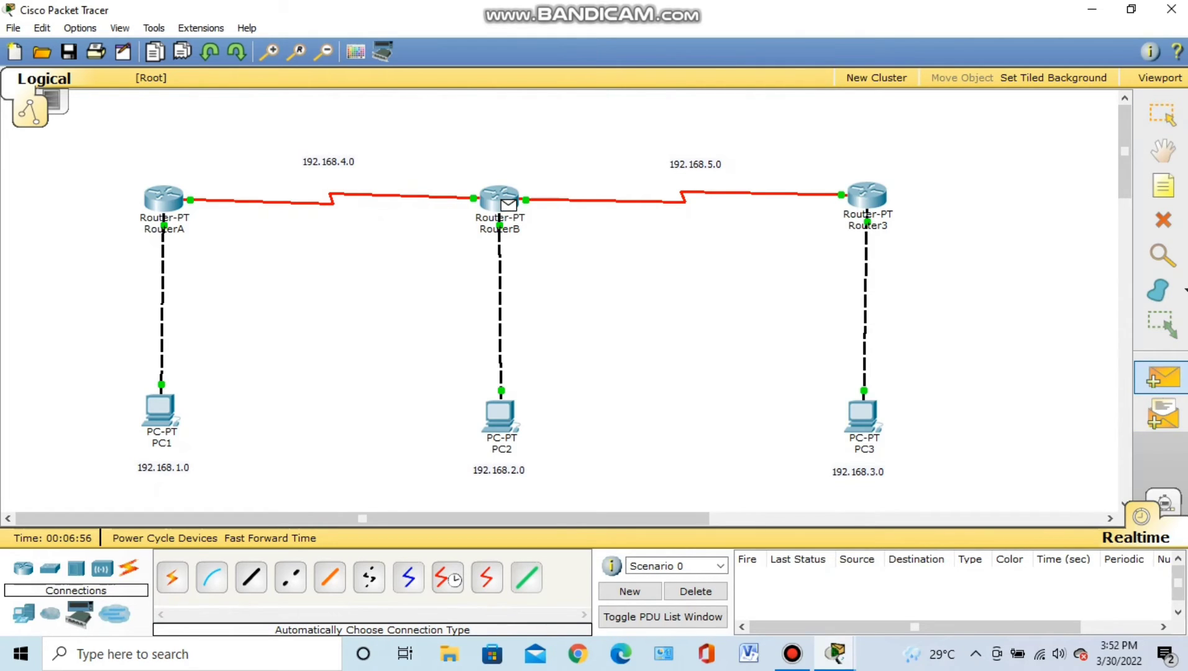
pyautogui.click(500, 199)
pyautogui.click(863, 415)
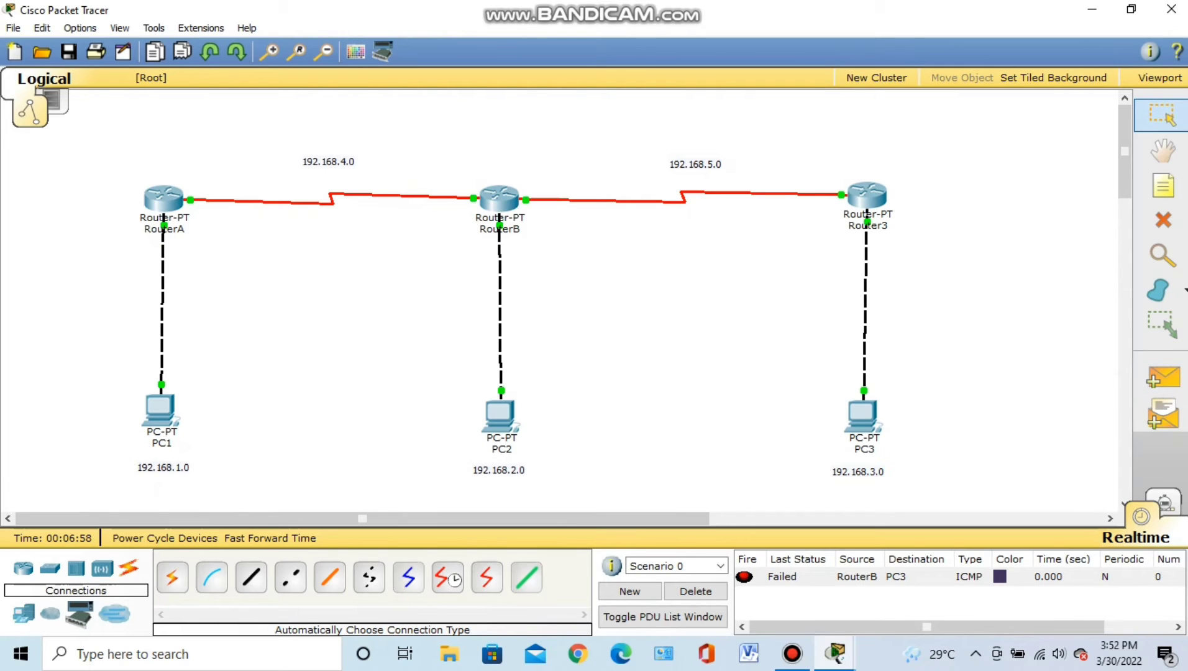
pyautogui.click(1161, 376)
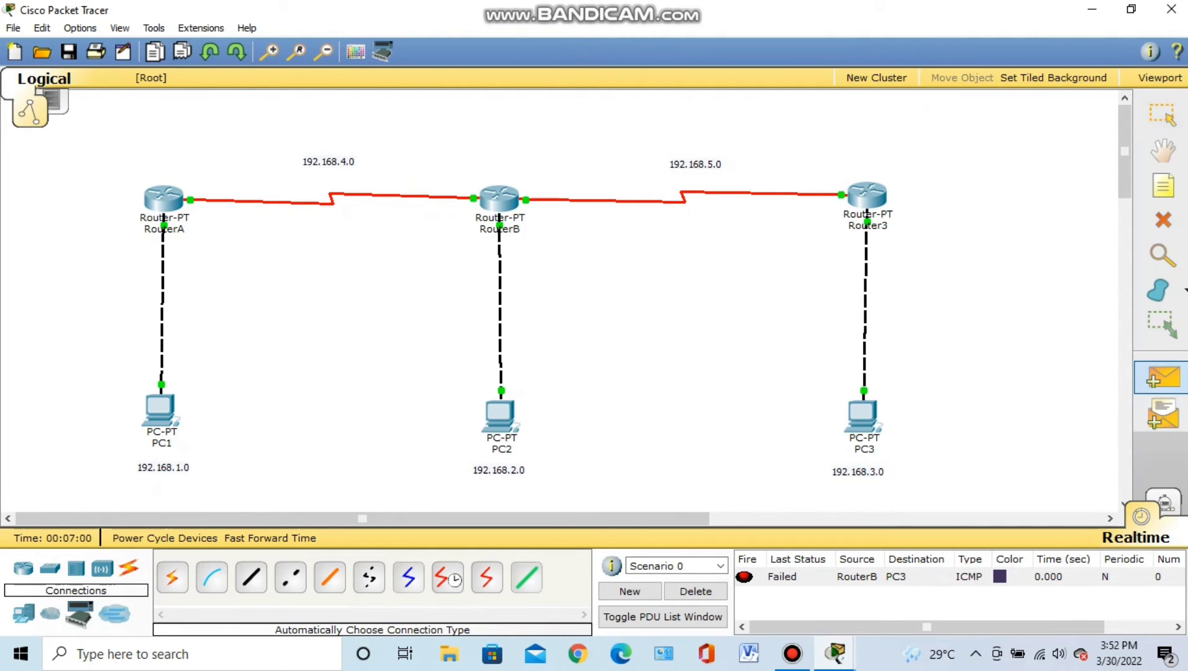
pyautogui.click(868, 197)
pyautogui.click(500, 415)
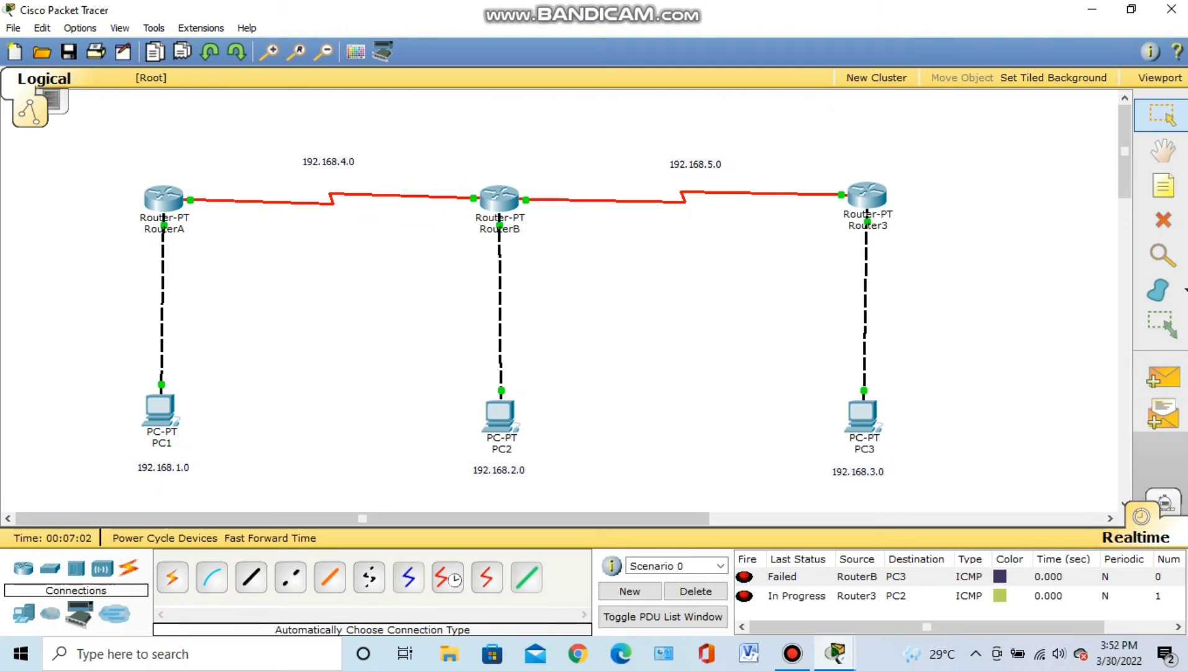
pyautogui.click(696, 590)
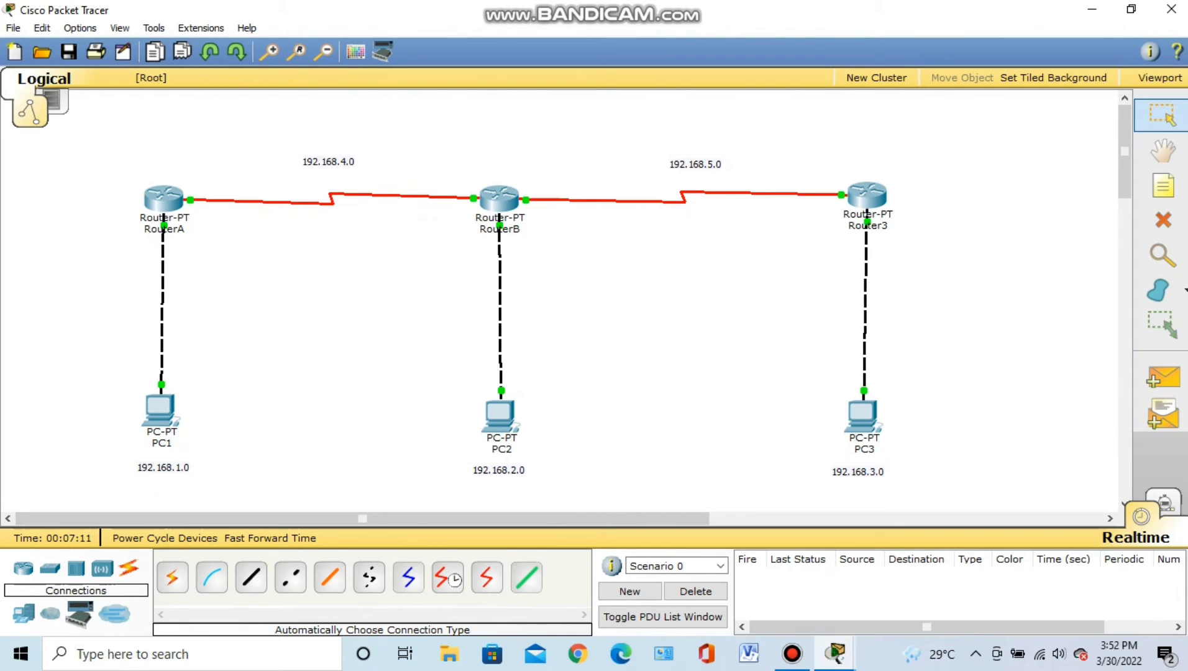
# Add network 192.168.1.0 to RouterA's RIP routing
pyautogui.click(164, 198)
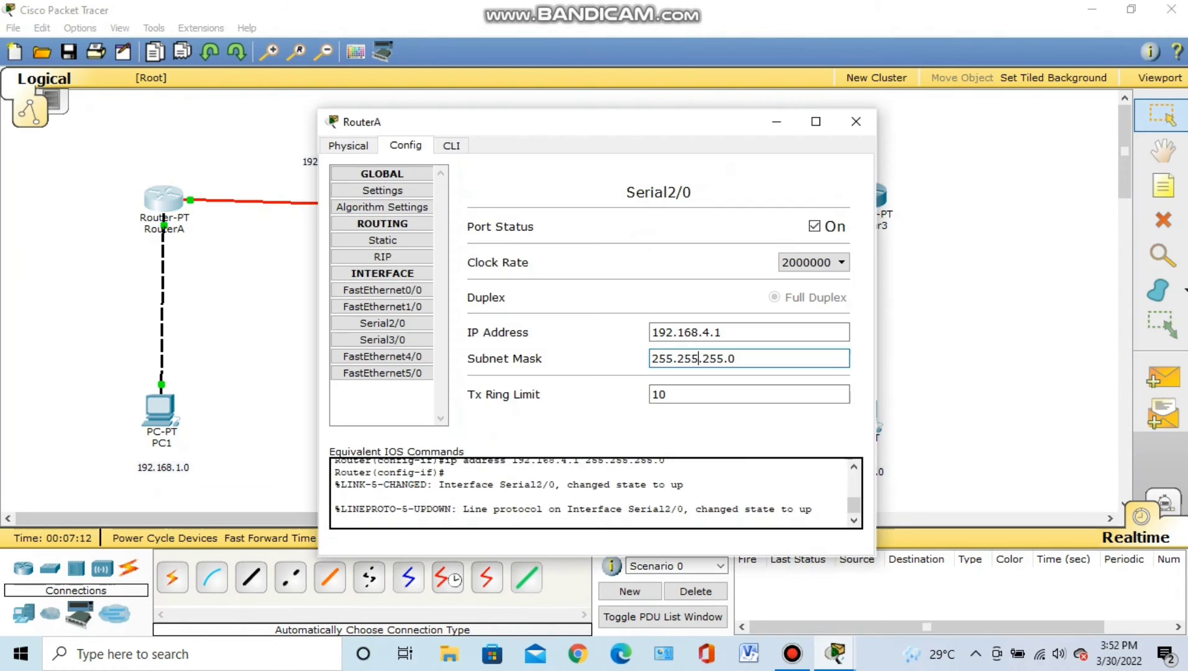
pyautogui.click(382, 256)
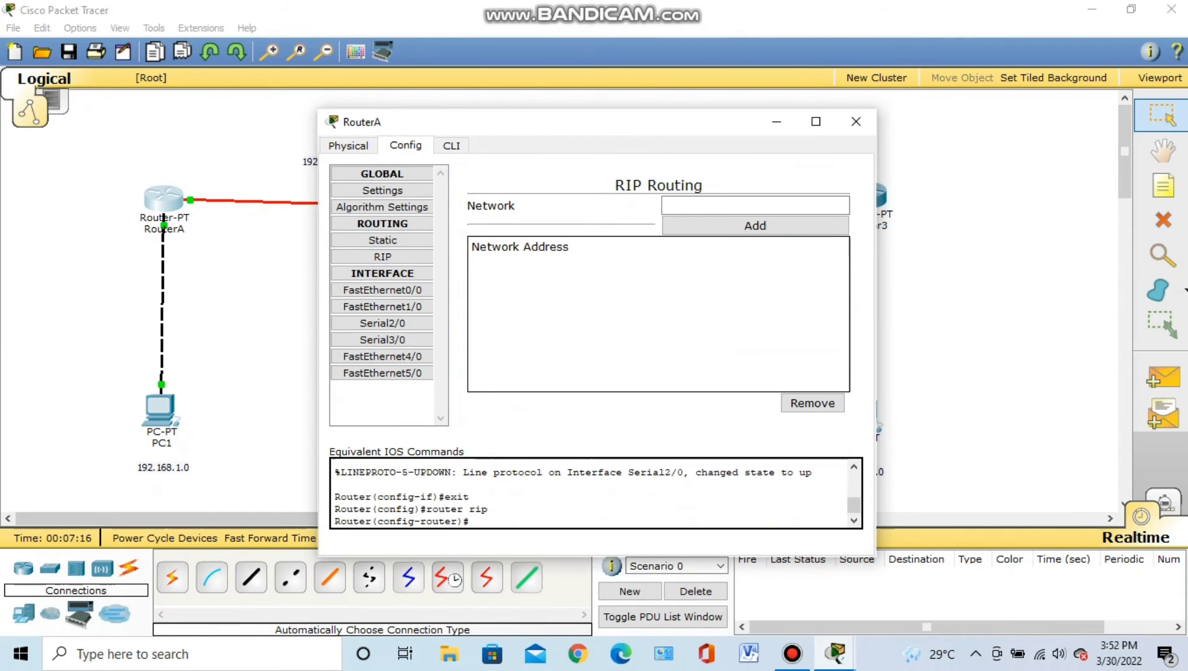
pyautogui.click(665, 206)
pyautogui.write('1')
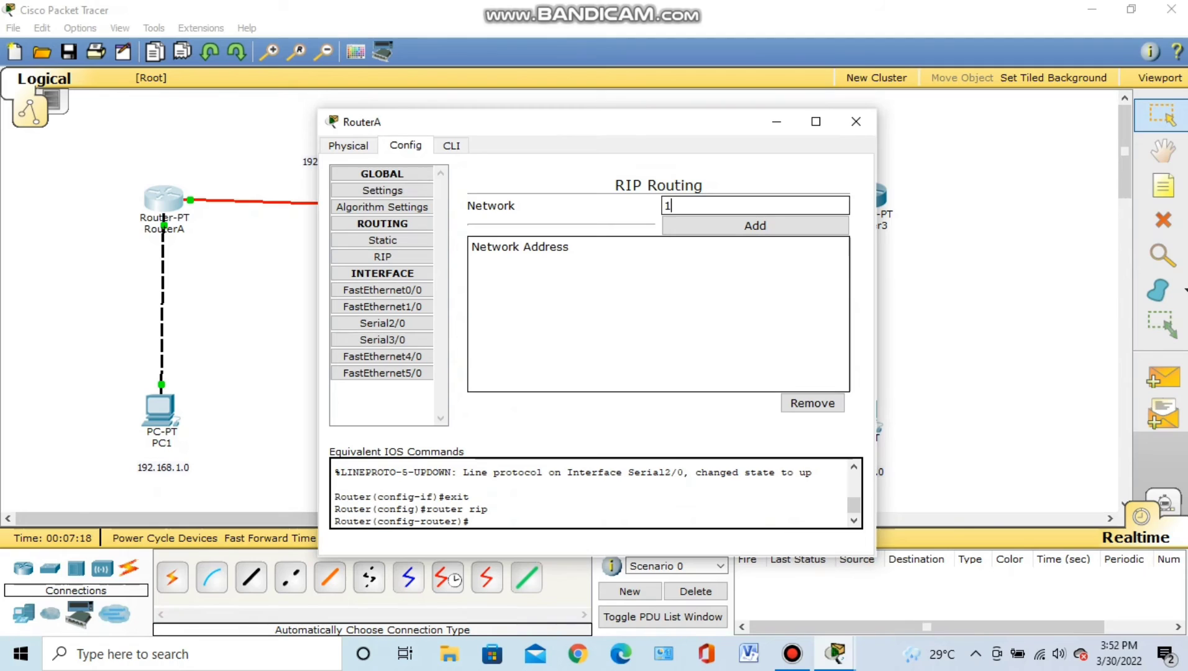
pyautogui.write('92.168.1.0')
pyautogui.click(755, 225)
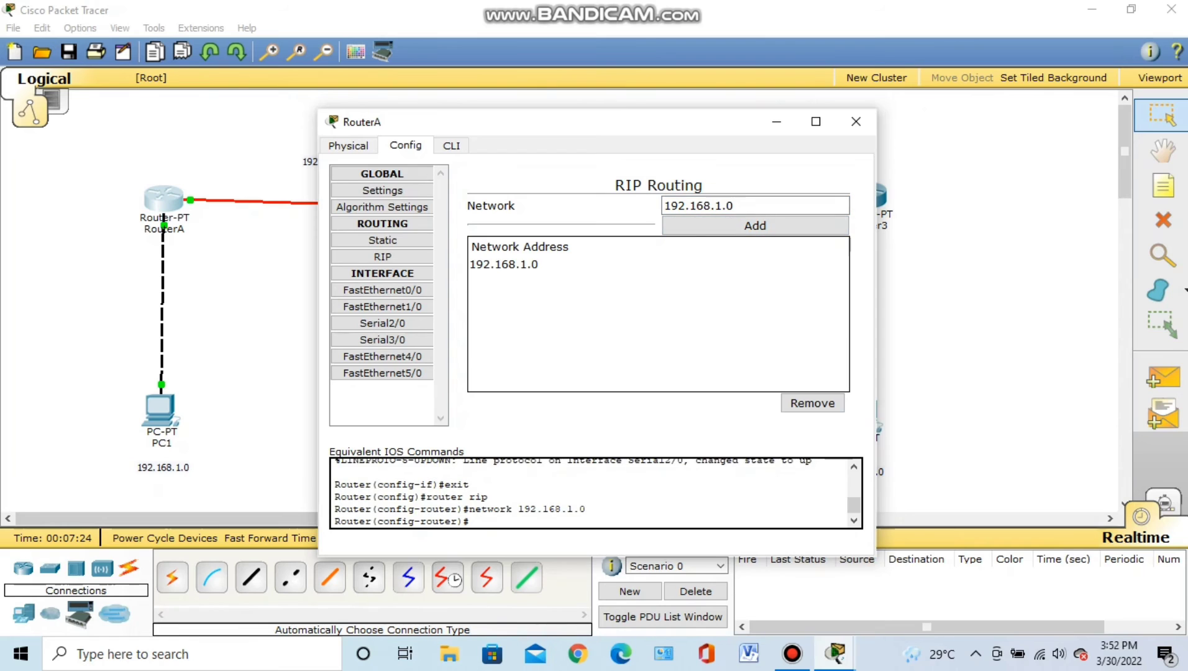
# Add network 192.168.4.0 to RouterA's RIP routing and close the router's configuration
pyautogui.moveTo(627, 125); pyautogui.dragTo(753, 116)
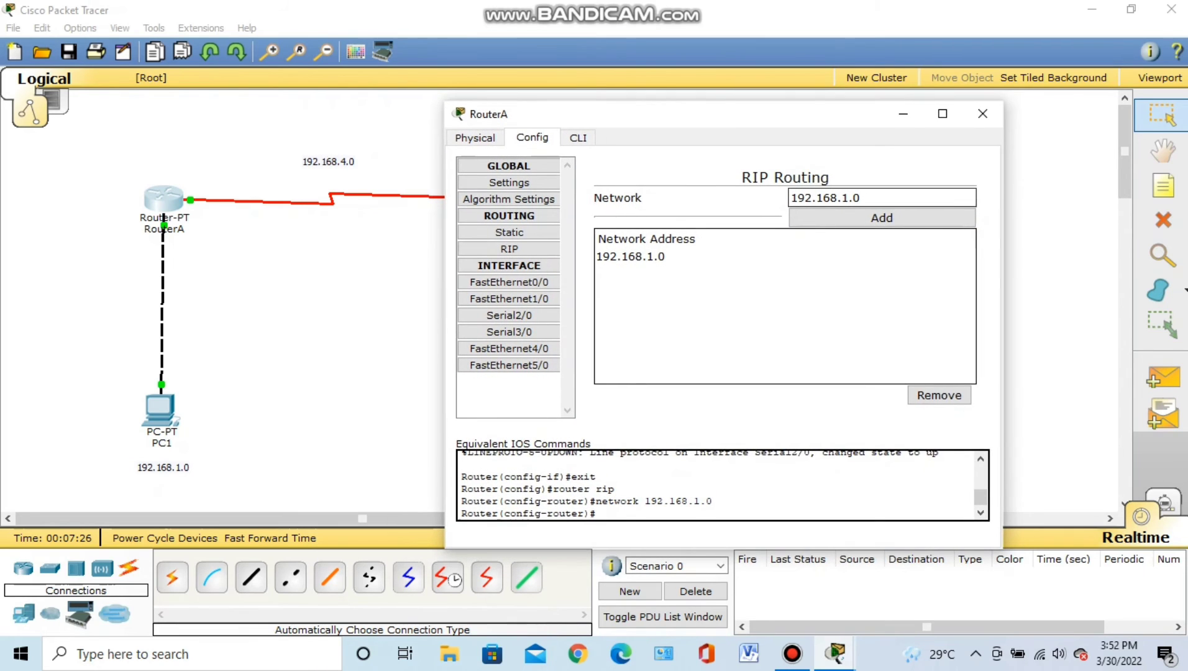
pyautogui.click(848, 197)
pyautogui.press('BackSpace')
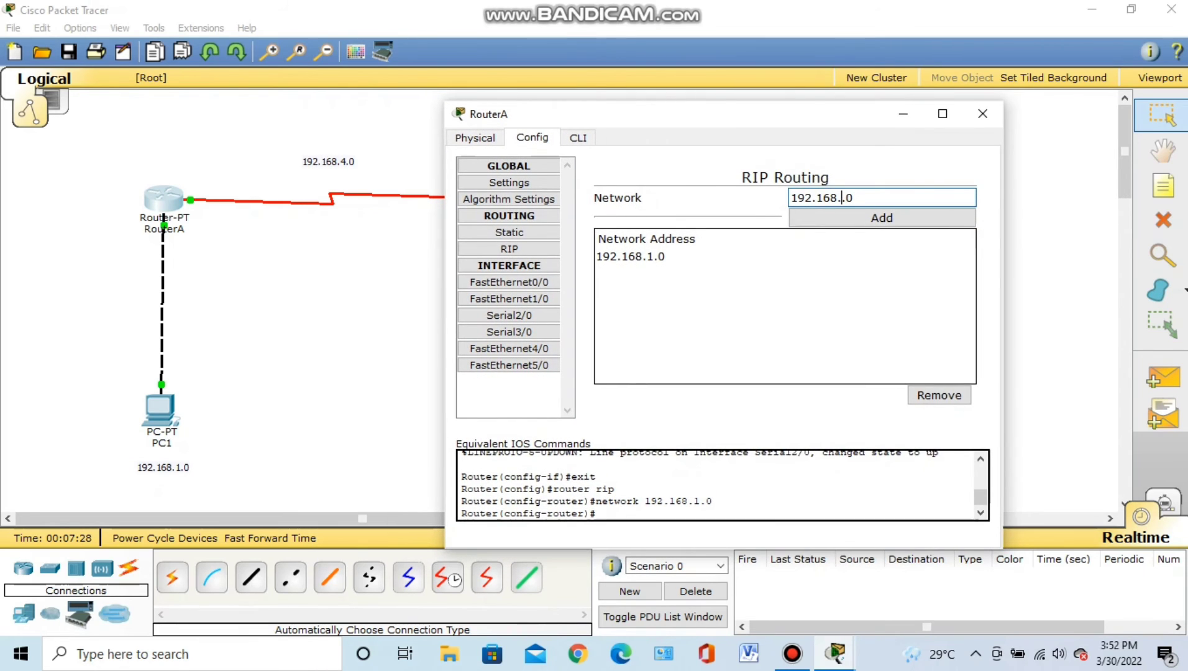
pyautogui.write('4')
pyautogui.click(881, 218)
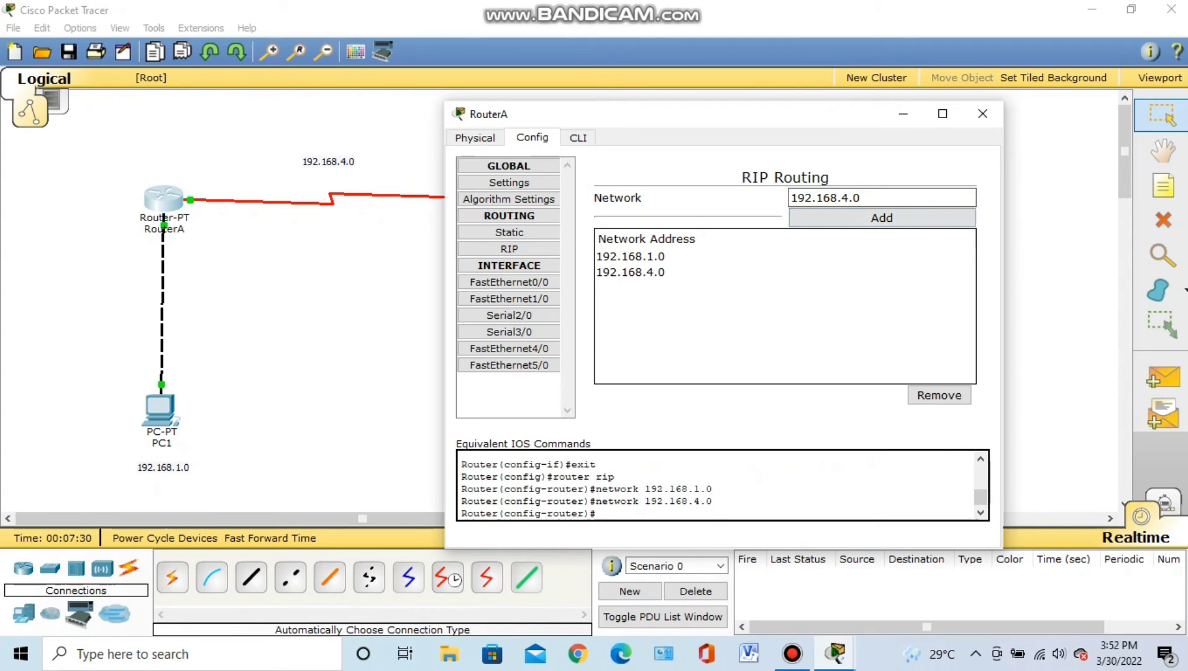
pyautogui.click(982, 114)
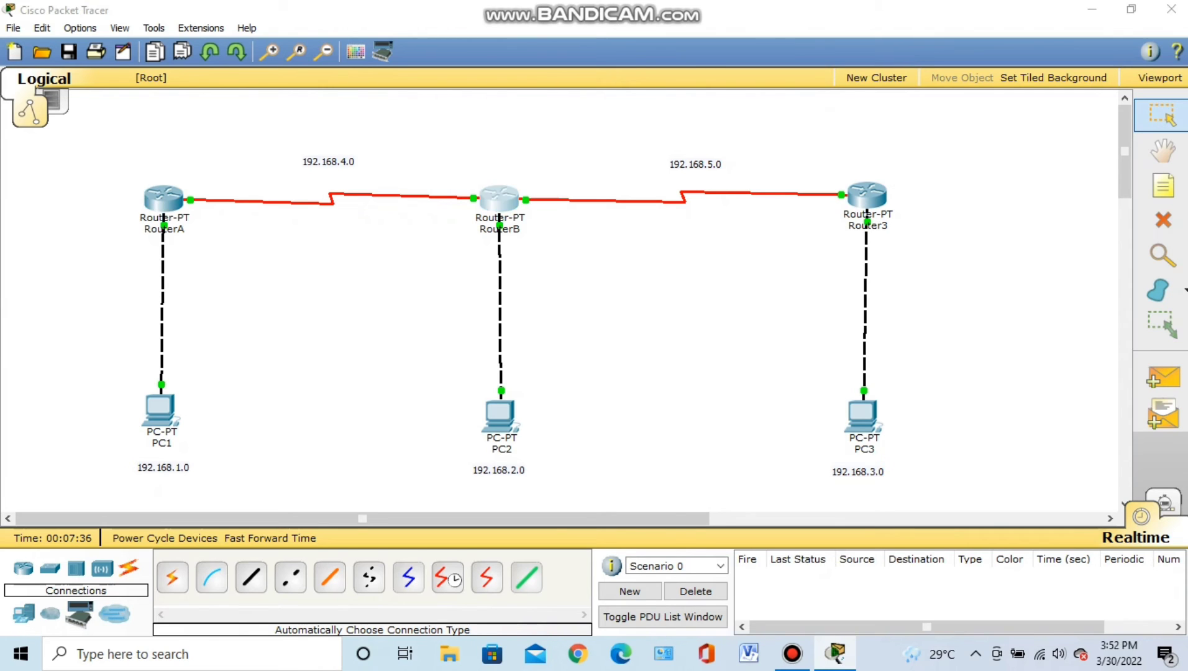
# Add network 192.168.2.0 to RouterB's RIP routing
pyautogui.click(499, 198)
pyautogui.click(382, 256)
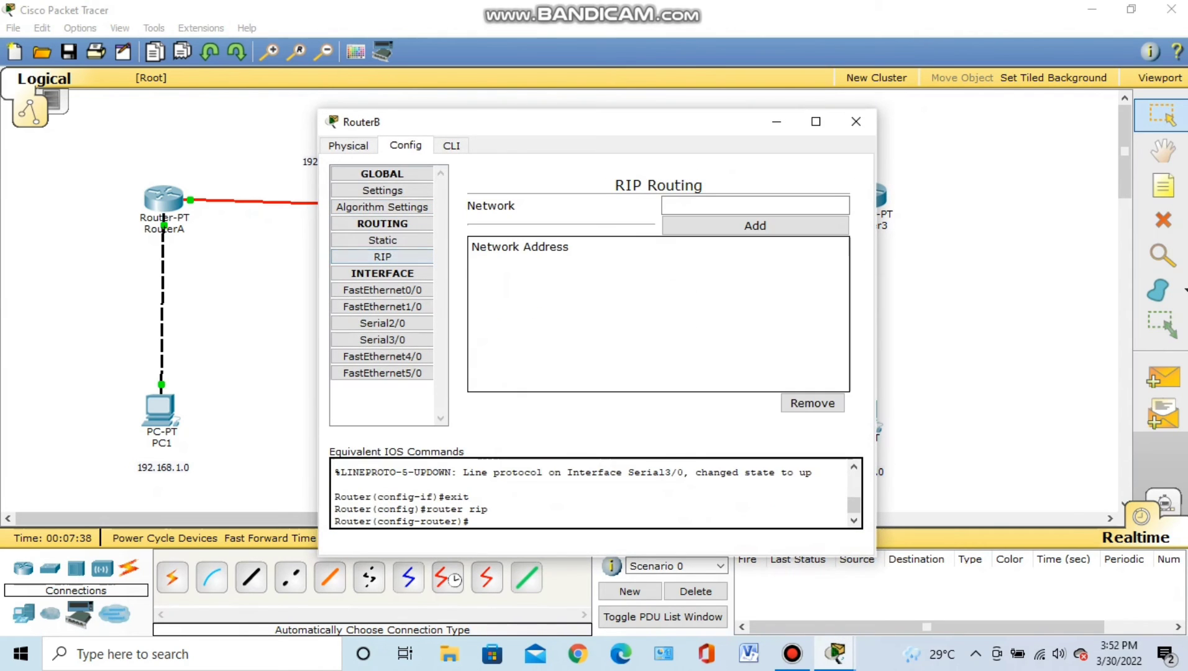
pyautogui.moveTo(559, 122); pyautogui.dragTo(804, 111)
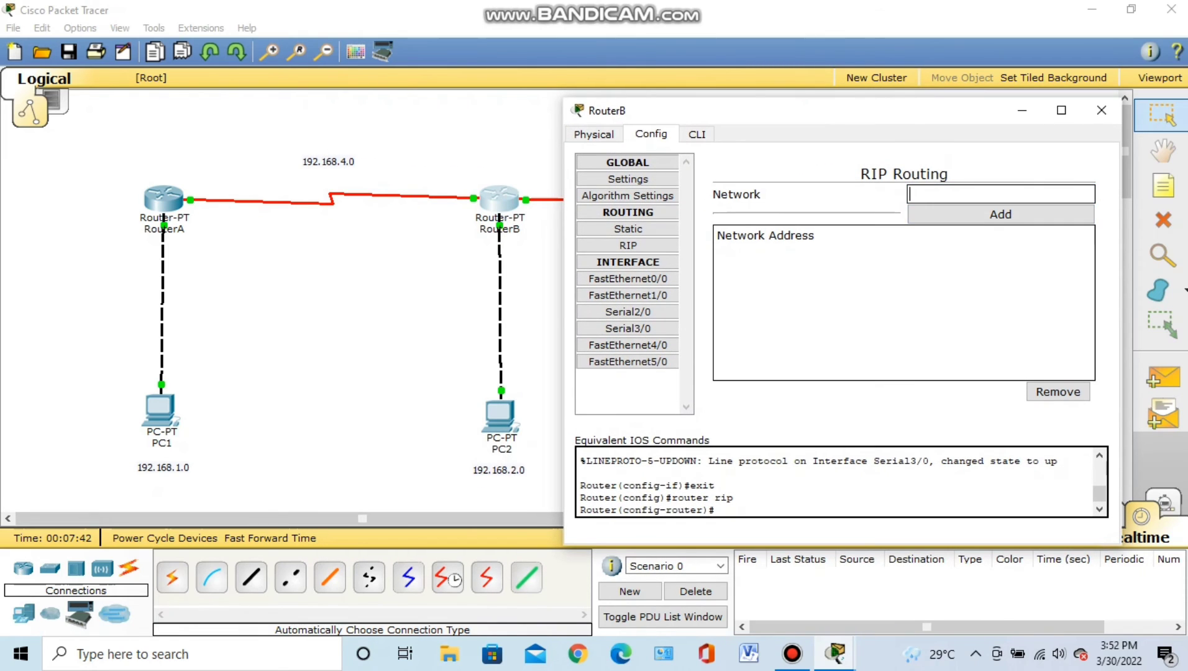
pyautogui.write('192.168.2.0')
pyautogui.click(1000, 214)
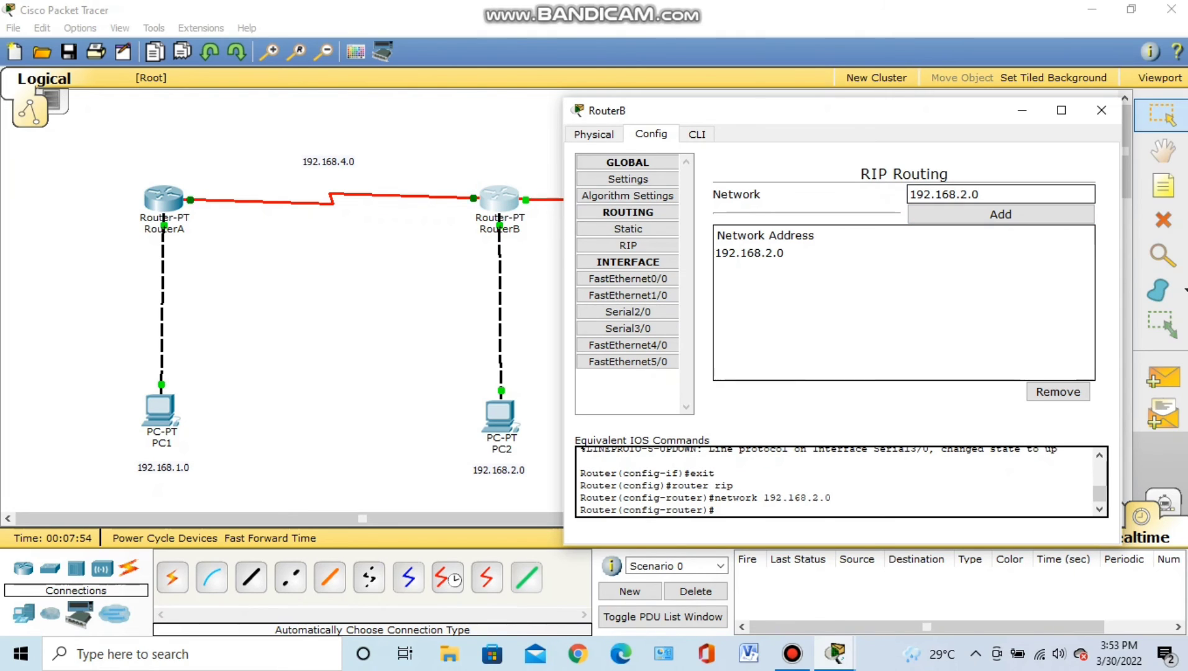
# Add networks 192.168.4.0 and 192.168.5.0 to RouterB's RIP routing and close the router's configuration
pyautogui.click(972, 195)
pyautogui.press('BackSpace')
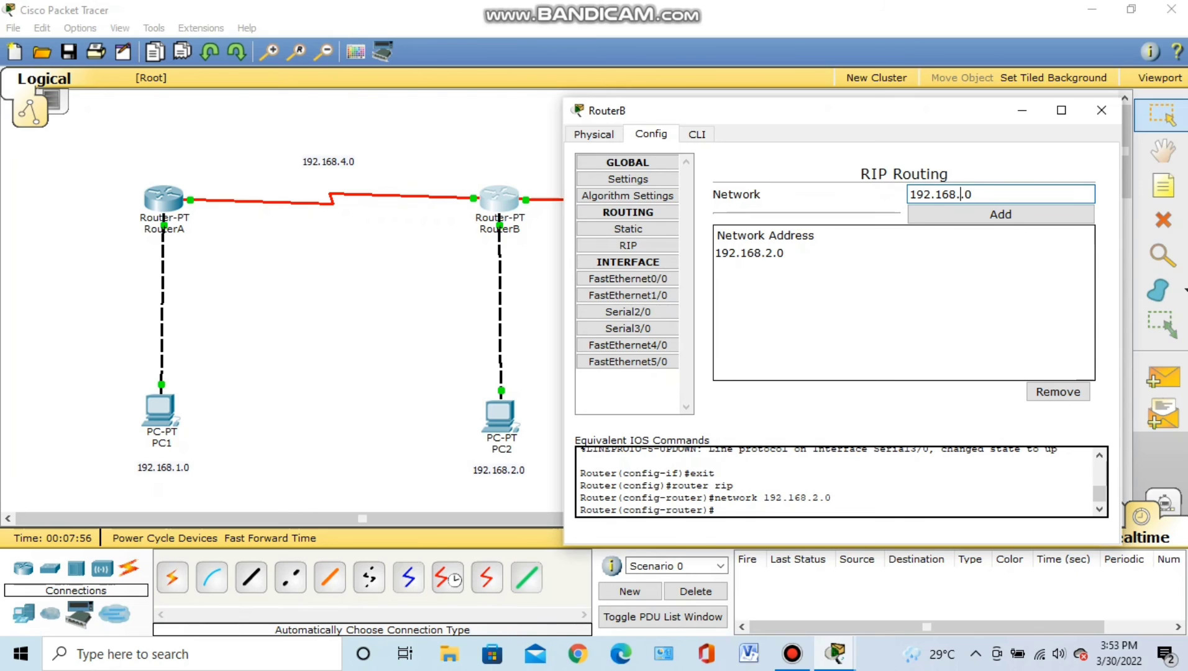
pyautogui.write('4')
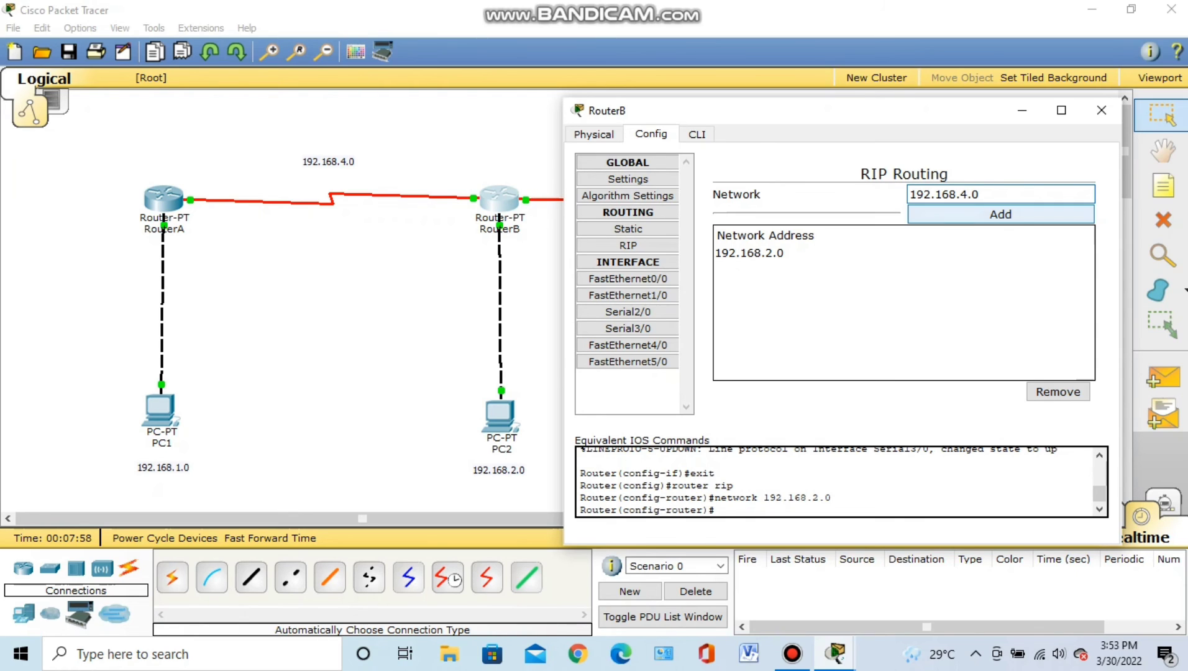
pyautogui.click(1000, 214)
pyautogui.moveTo(940, 112); pyautogui.dragTo(616, 188)
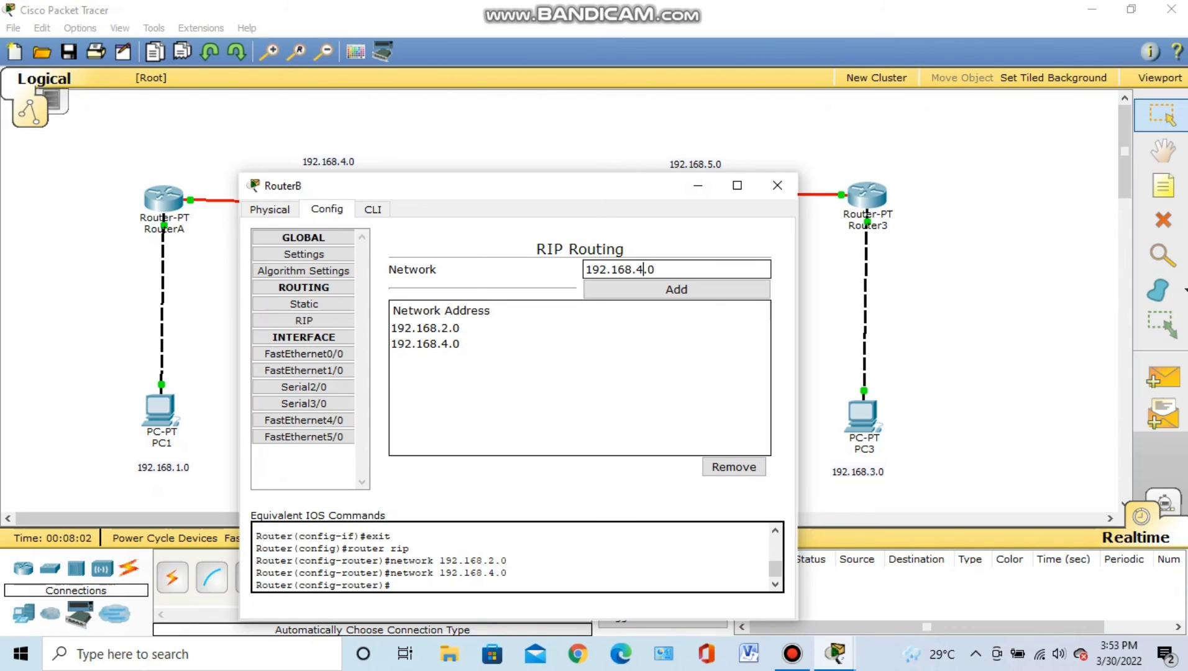
pyautogui.press('BackSpace')
pyautogui.write('5.')
pyautogui.click(677, 289)
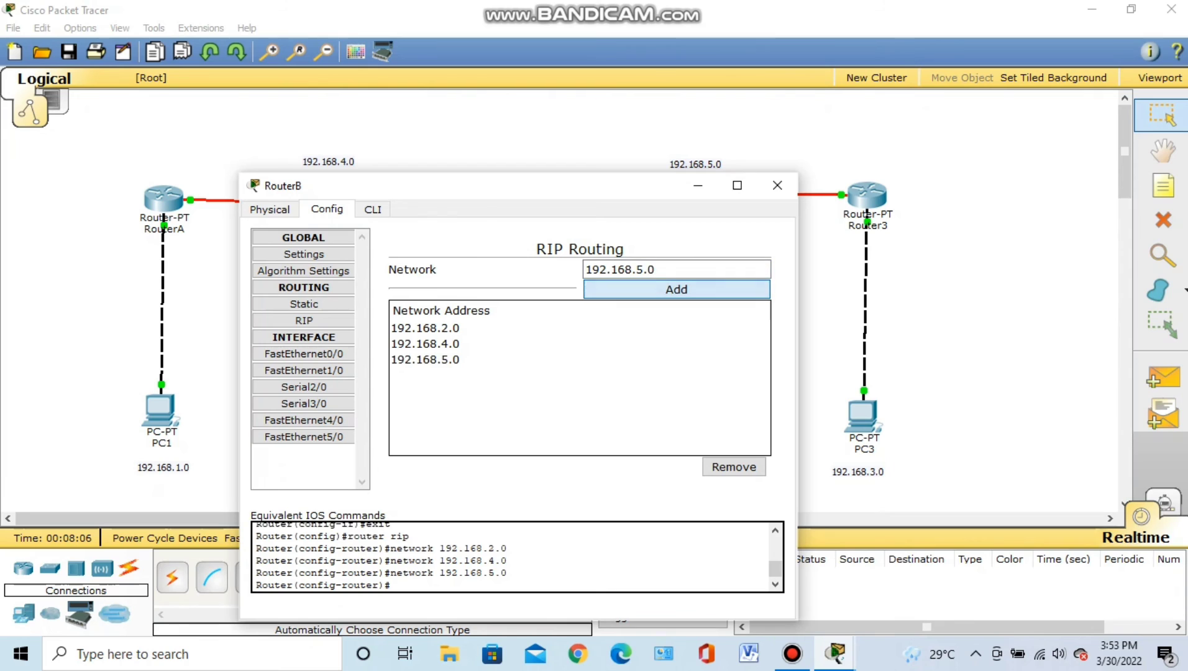
pyautogui.click(782, 186)
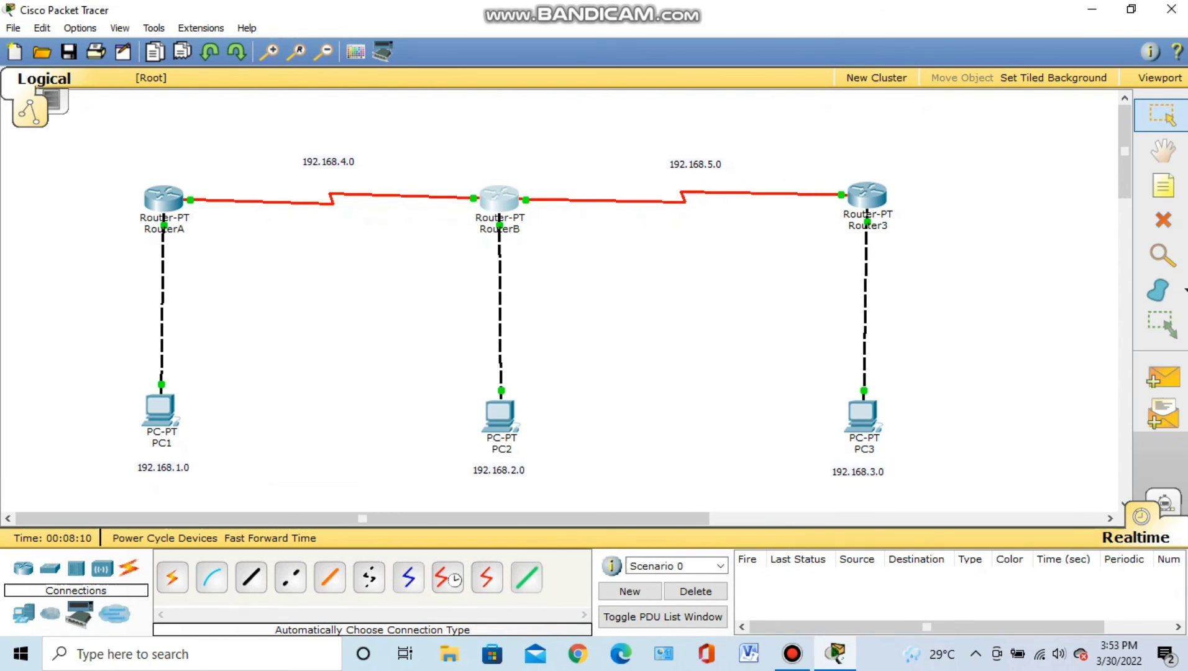
# Add network 192.168.3.0 to Router3's RIP routing
pyautogui.click(867, 196)
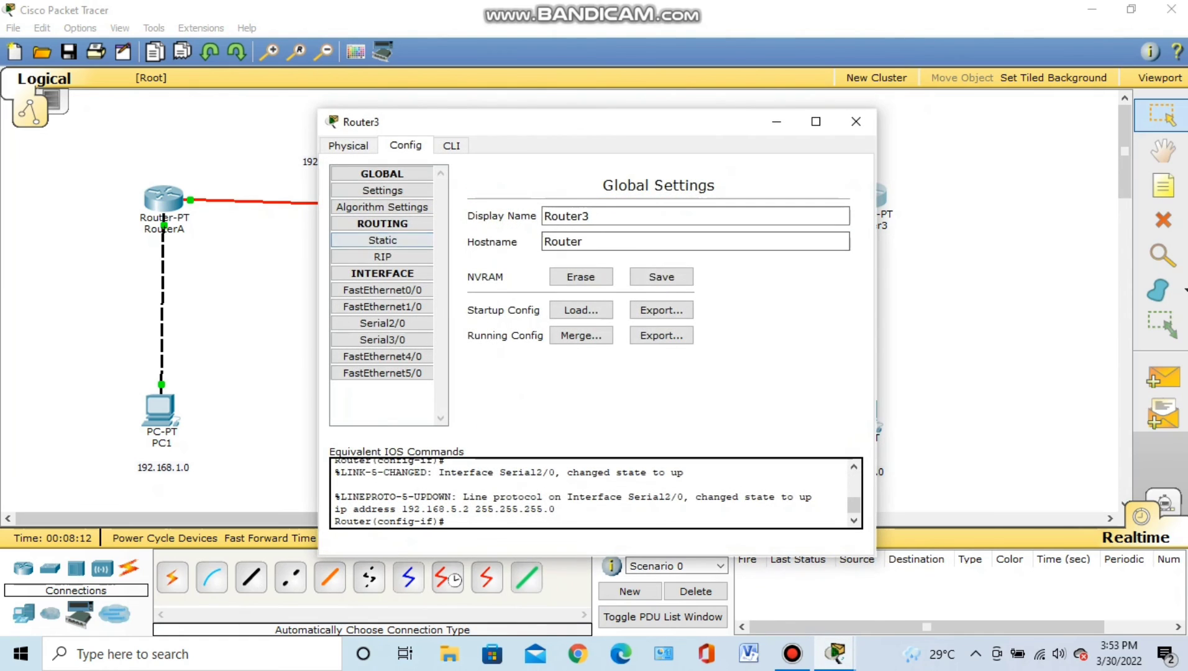
pyautogui.click(382, 257)
pyautogui.moveTo(560, 122); pyautogui.dragTo(299, 92)
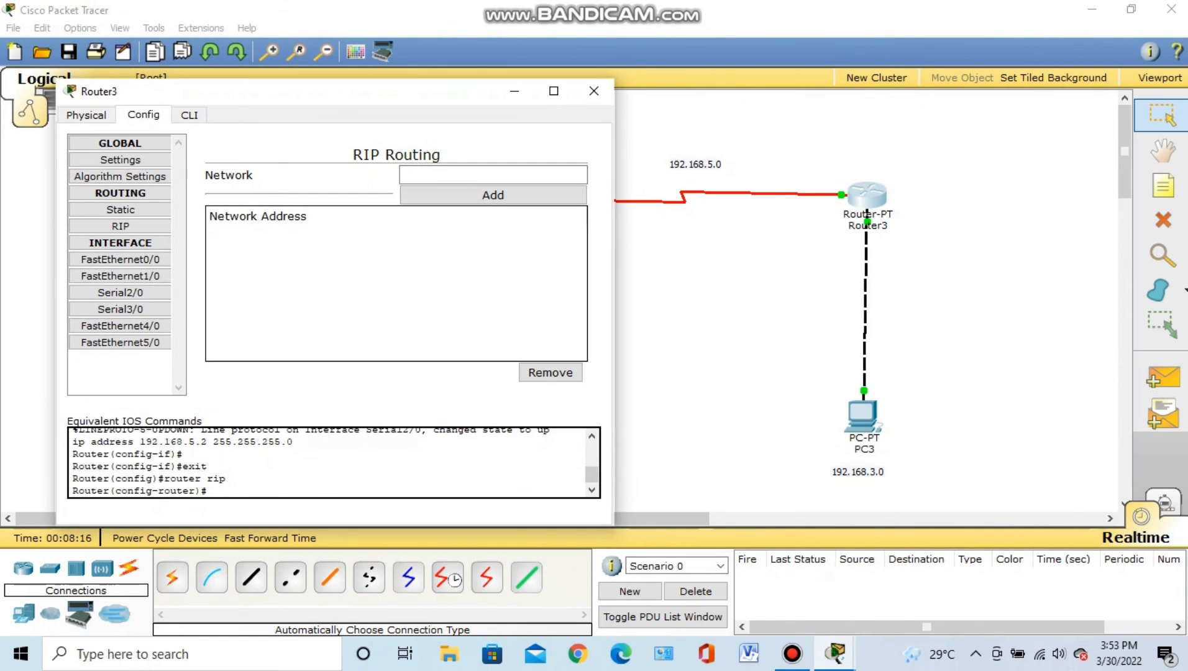
pyautogui.click(491, 174)
pyautogui.write('1')
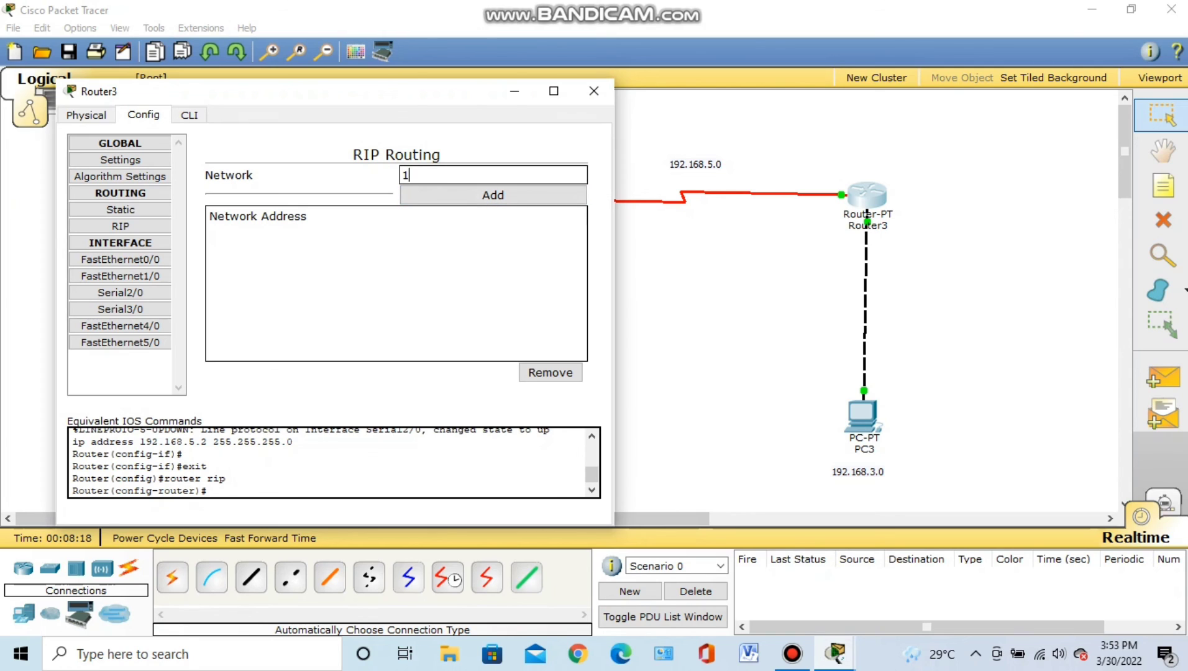
pyautogui.write('92.168.3.0')
pyautogui.click(493, 195)
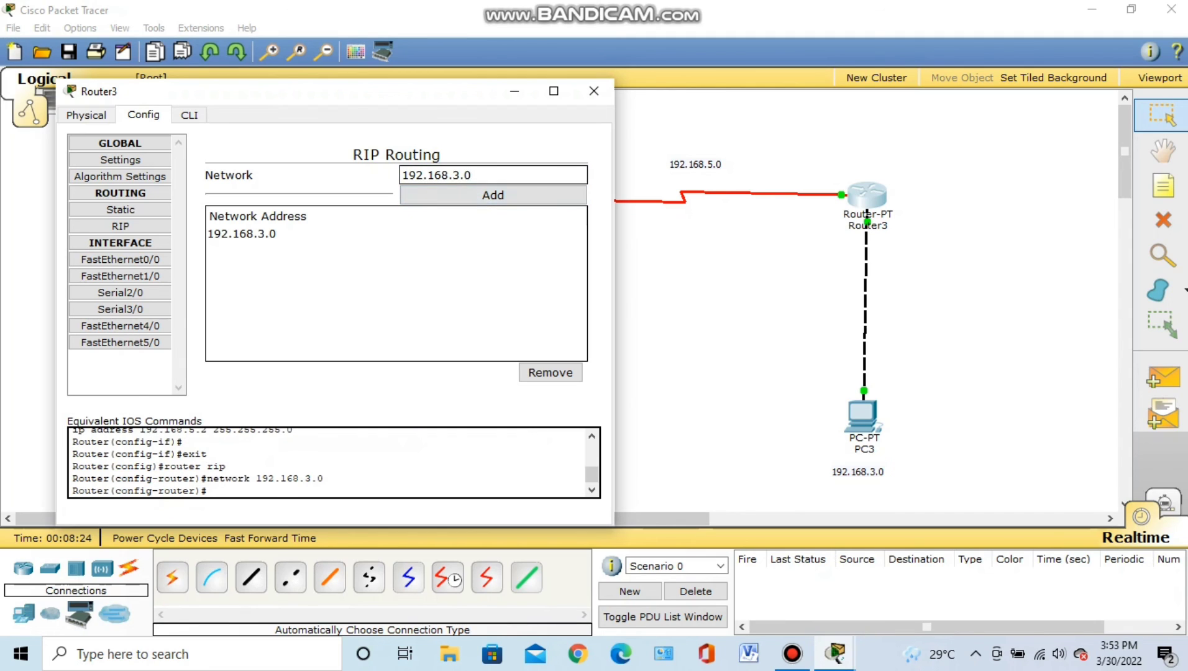
# Add network 192.168.5.0 to Router3's RIP routing
pyautogui.press('BackSpace')
pyautogui.write('5')
pyautogui.click(493, 195)
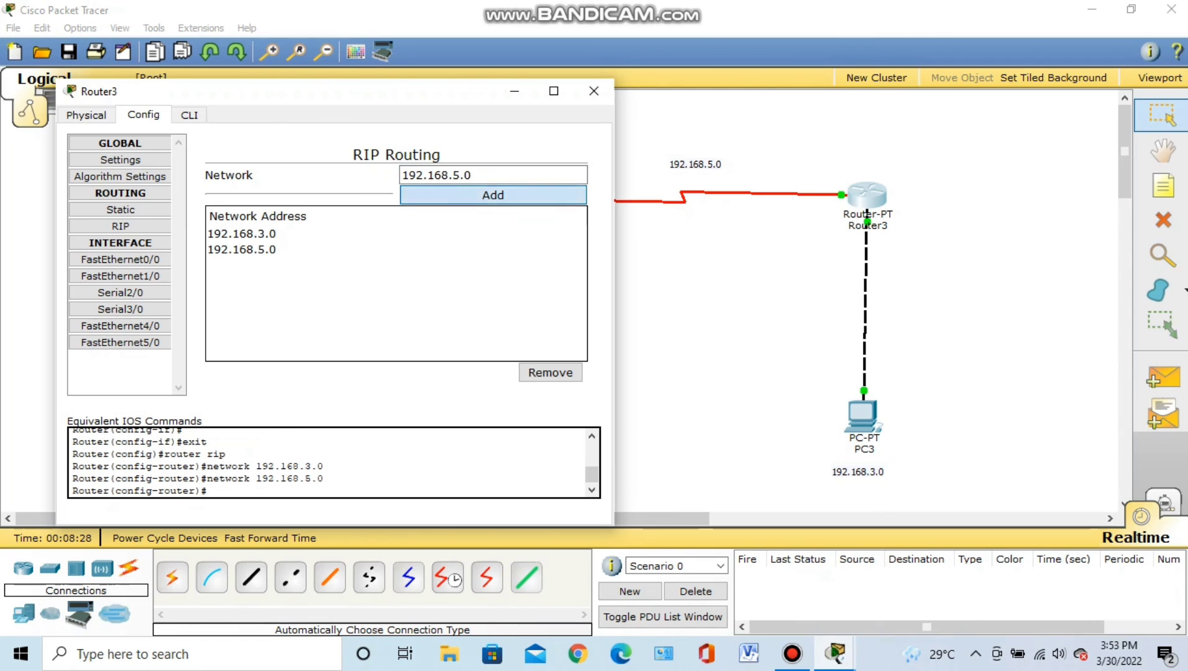
# Close Router3's configuration and send a simple PDU from PC3 to PC2
pyautogui.click(594, 90)
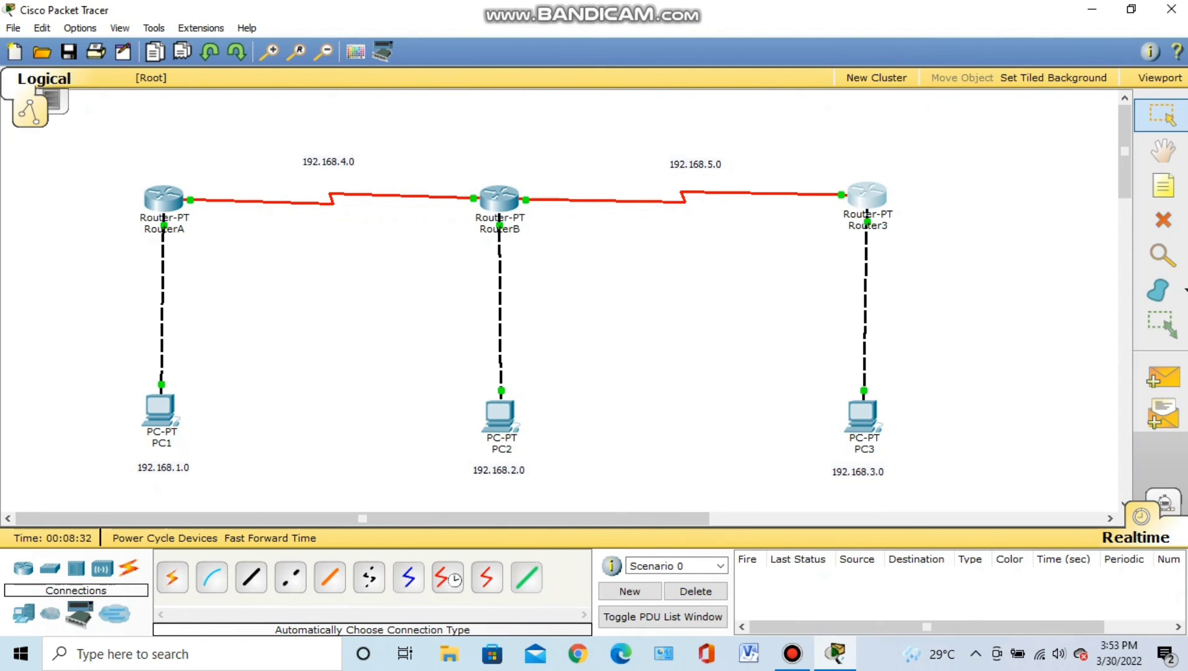
pyautogui.click(1162, 377)
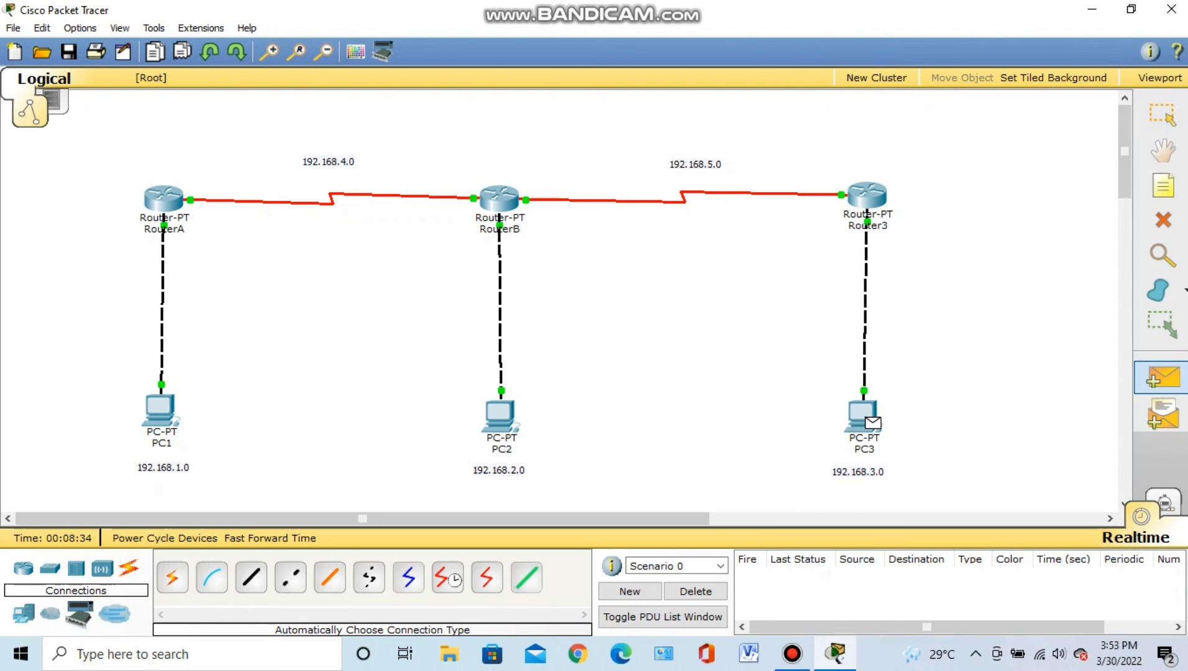
pyautogui.click(865, 415)
pyautogui.click(500, 415)
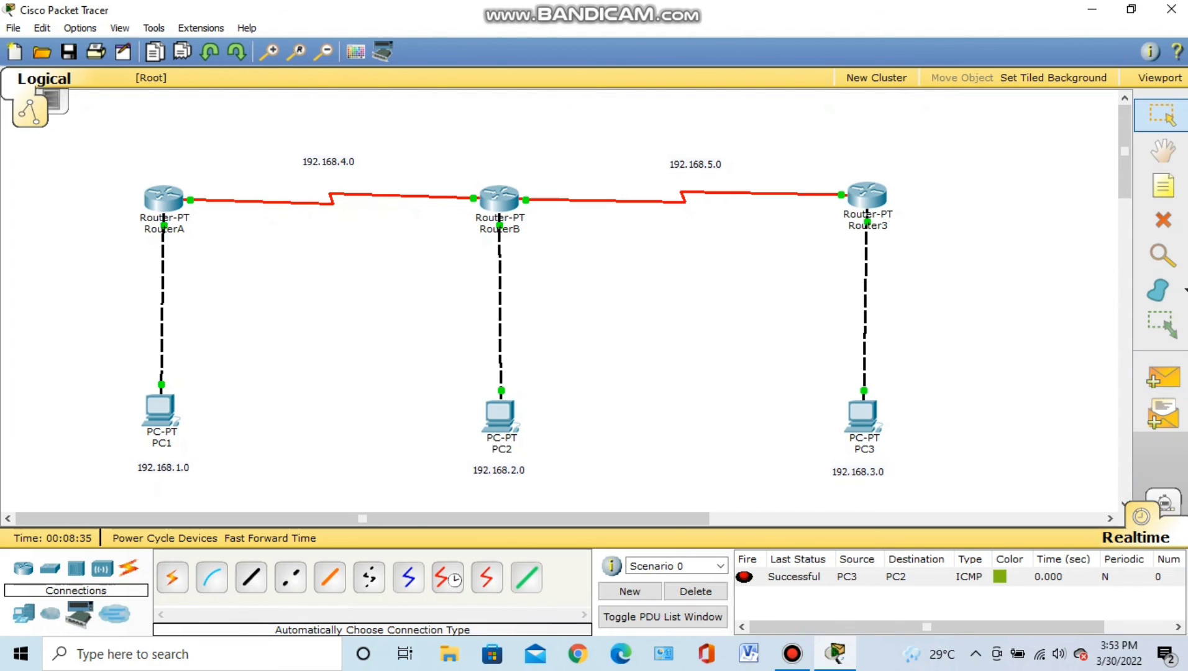
# Send simple PDUs from PC3 to Router3 and from PC3 to RouterB
pyautogui.click(1162, 377)
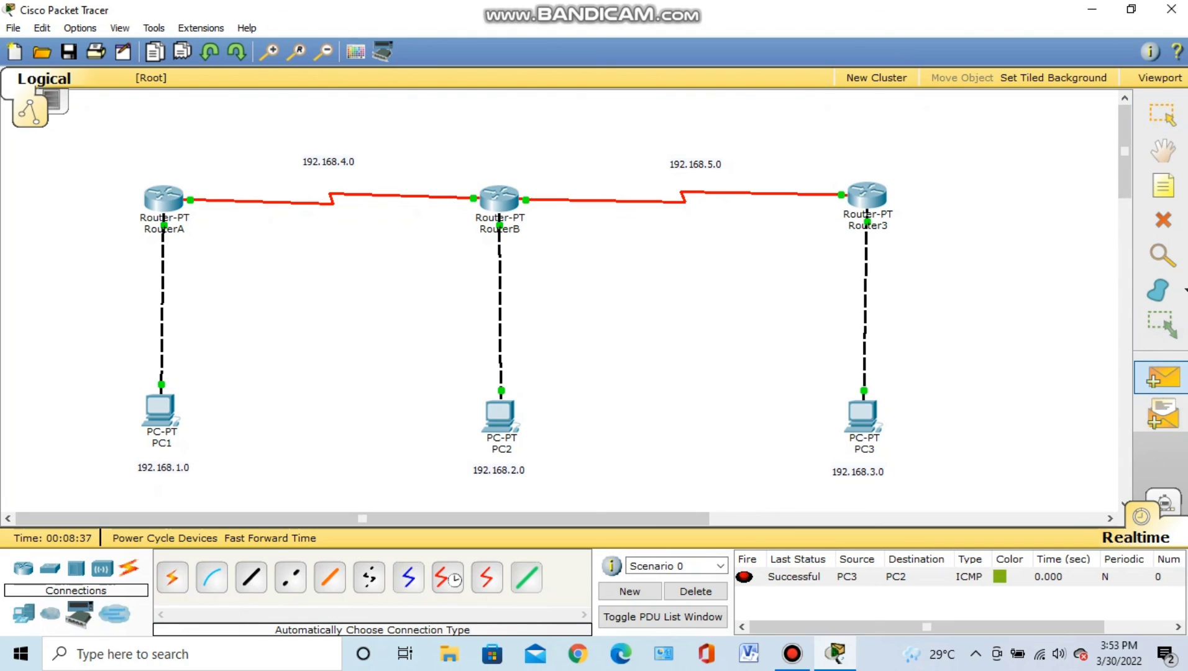
pyautogui.click(865, 415)
pyautogui.click(867, 196)
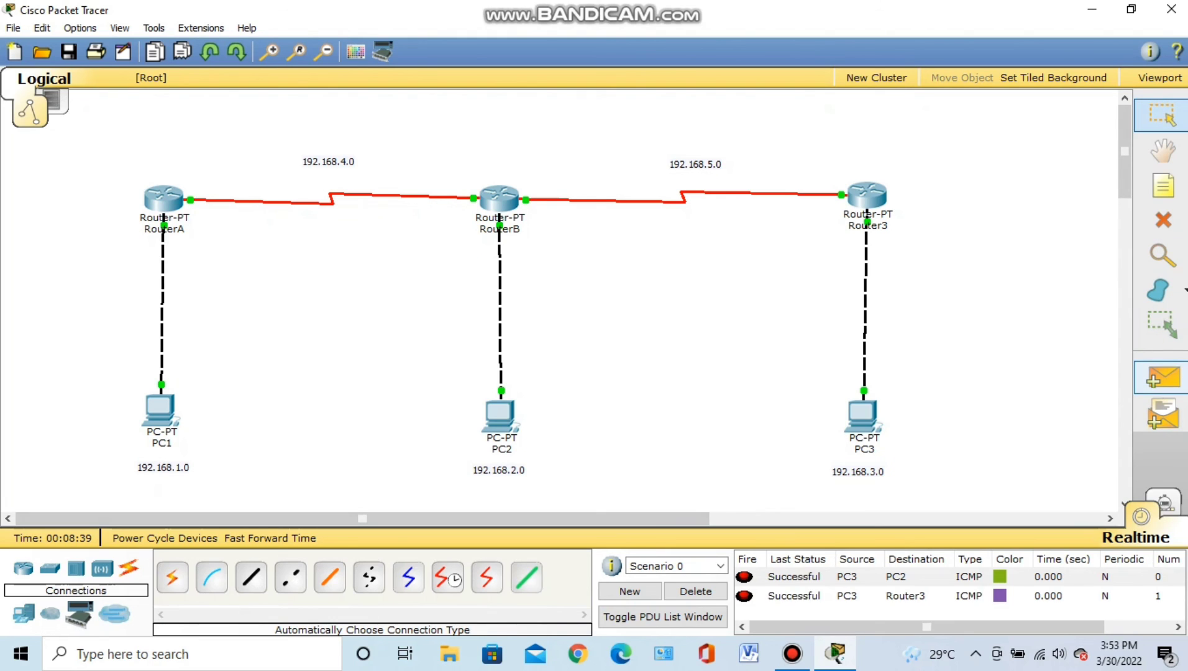
pyautogui.click(499, 198)
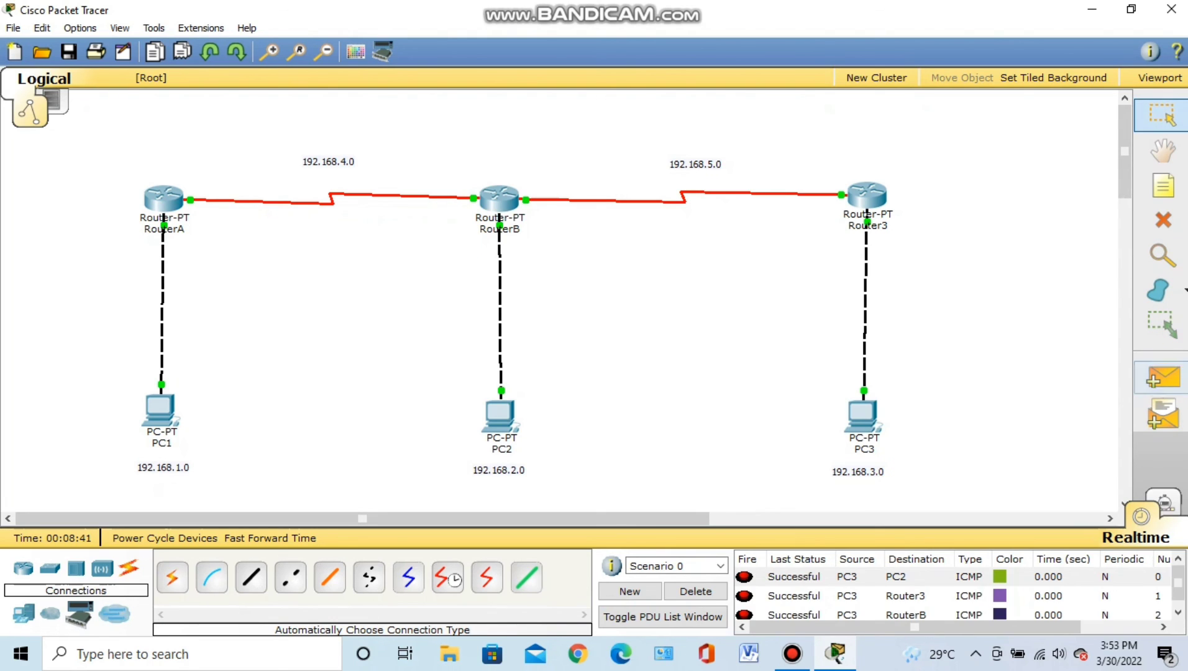
# Delete Scenario 0's test PDUs and send a simple PDU from PC3 to RouterA
pyautogui.click(696, 591)
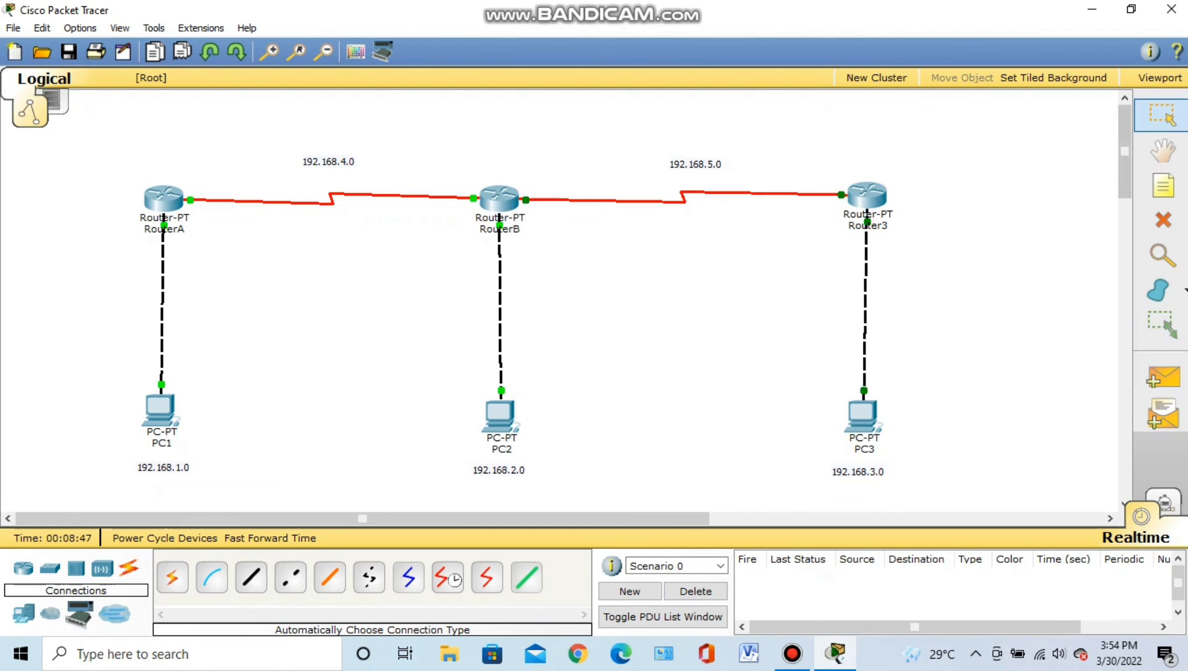
pyautogui.press('p')
pyautogui.click(862, 414)
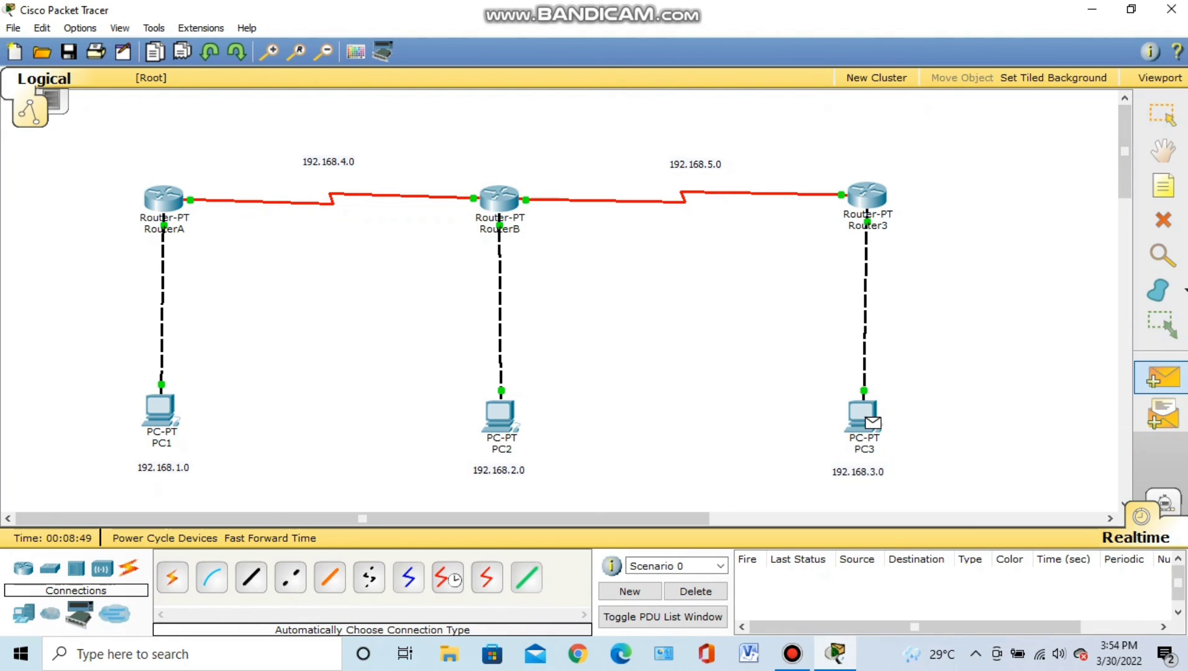
pyautogui.click(164, 198)
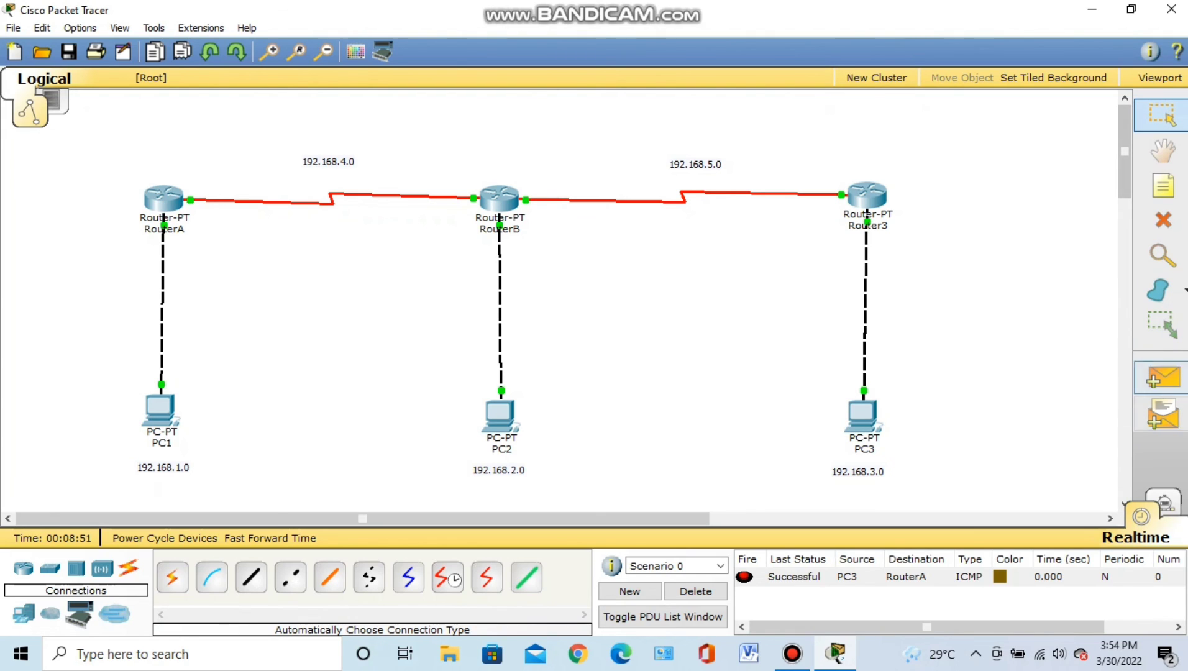
# Start adding another simple PDU to Scenario 0
pyautogui.press('p')
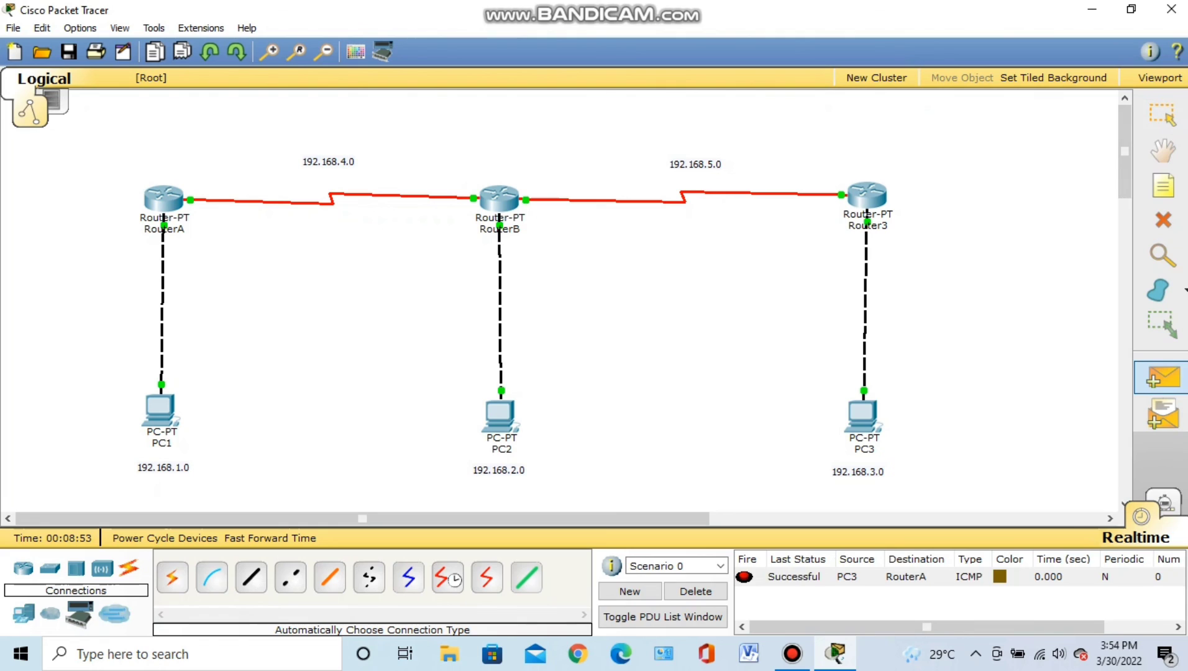